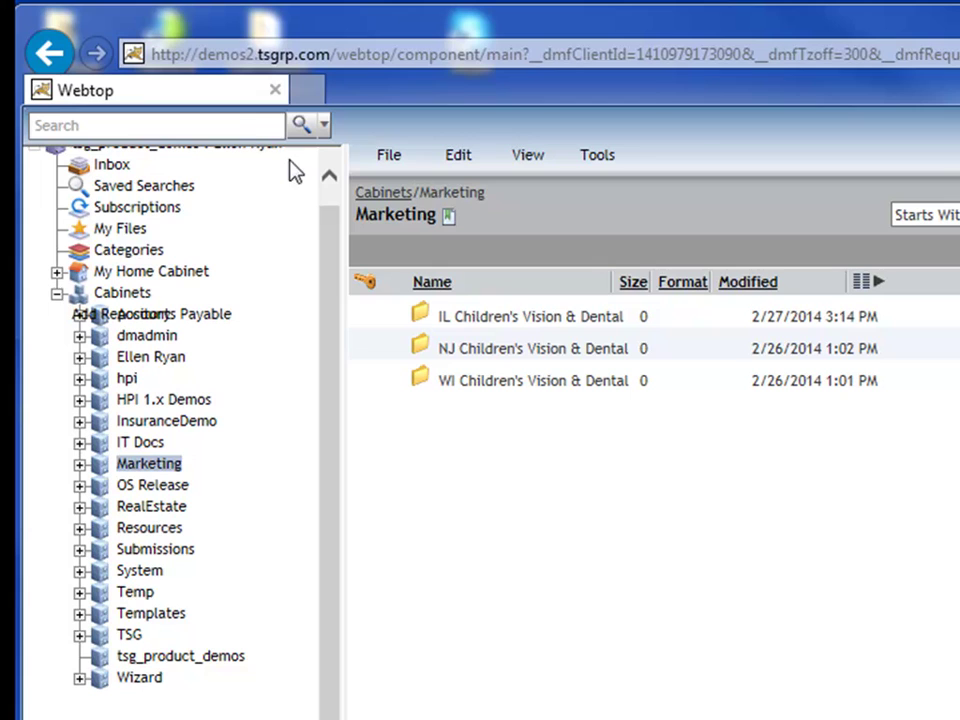
# - Open the advanced search form and move its dialog so that its search fields are in view
pyautogui.click(250, 124)
pyautogui.click(325, 124)
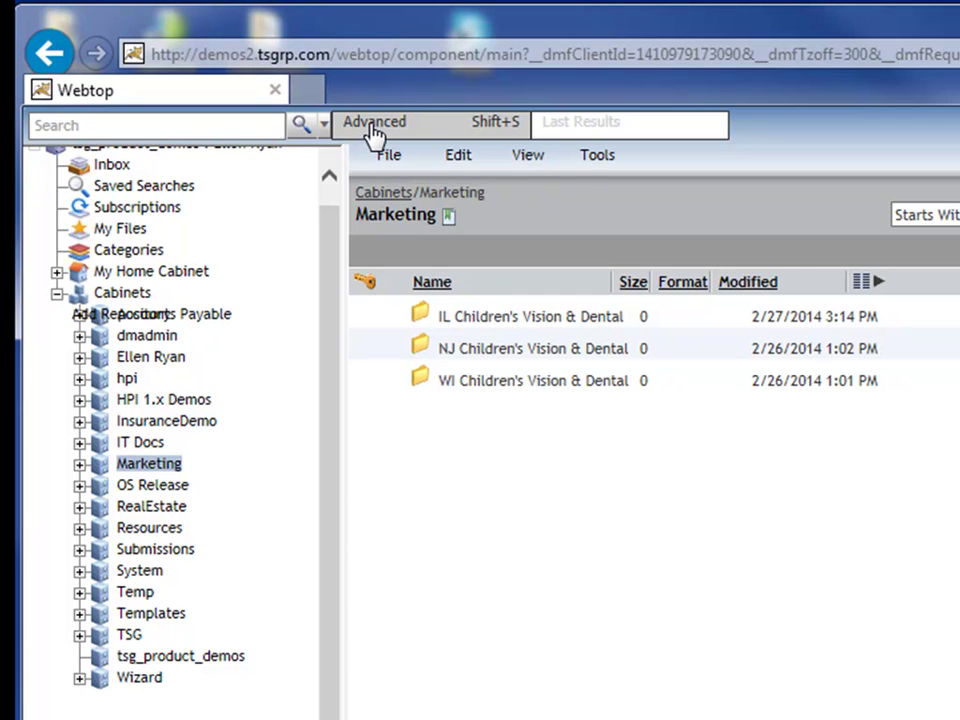
pyautogui.click(372, 128)
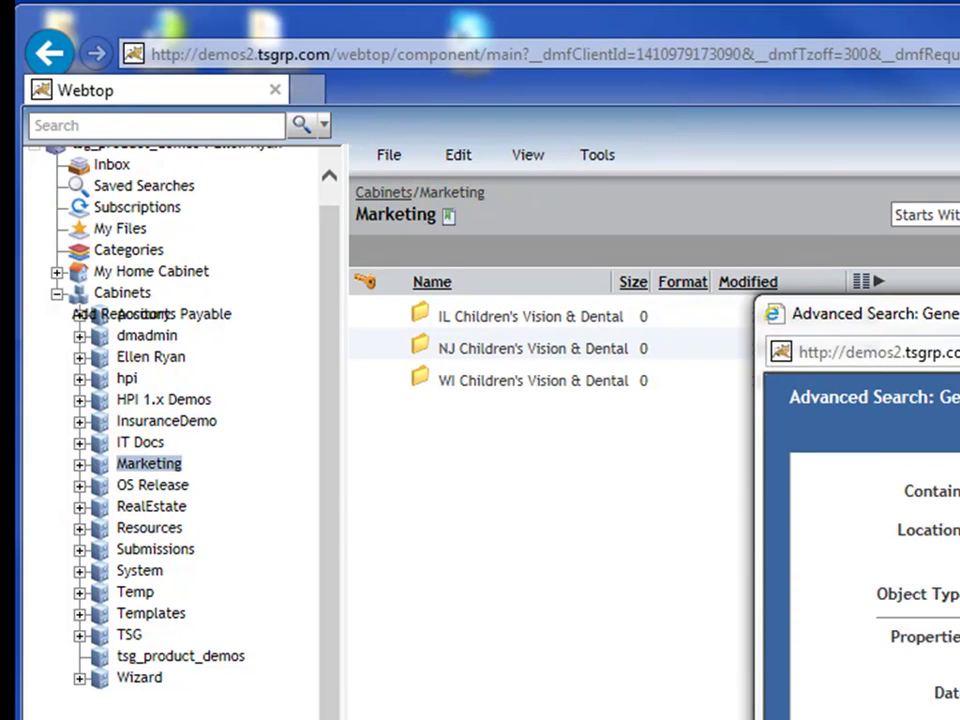
pyautogui.moveTo(950, 313); pyautogui.dragTo(801, 103)
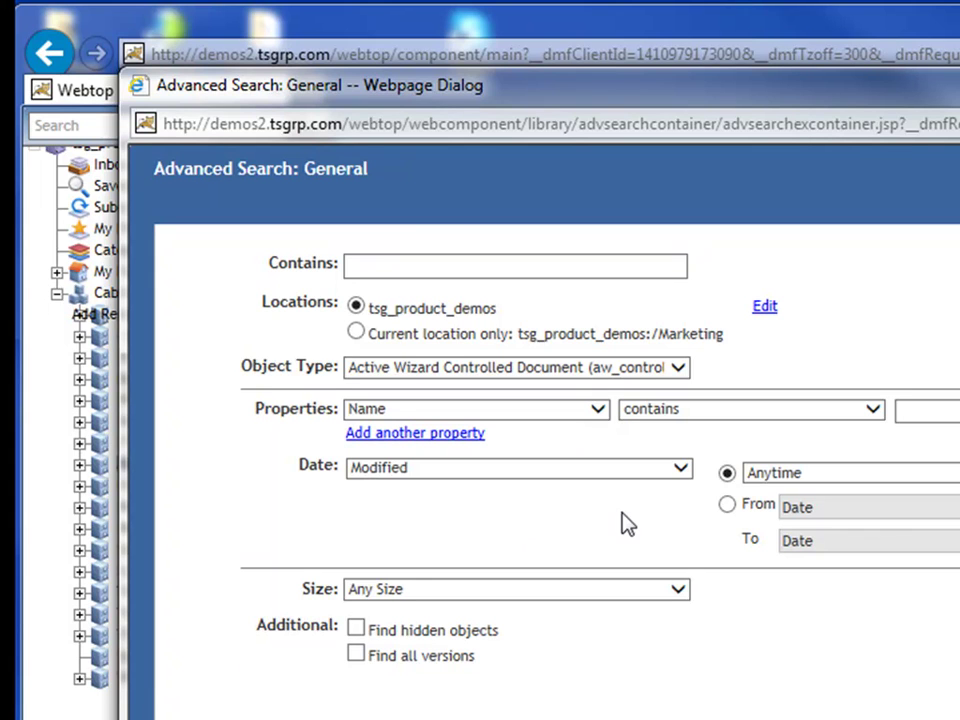
# - Look through the object types offered for the advanced search
pyautogui.click(520, 367)
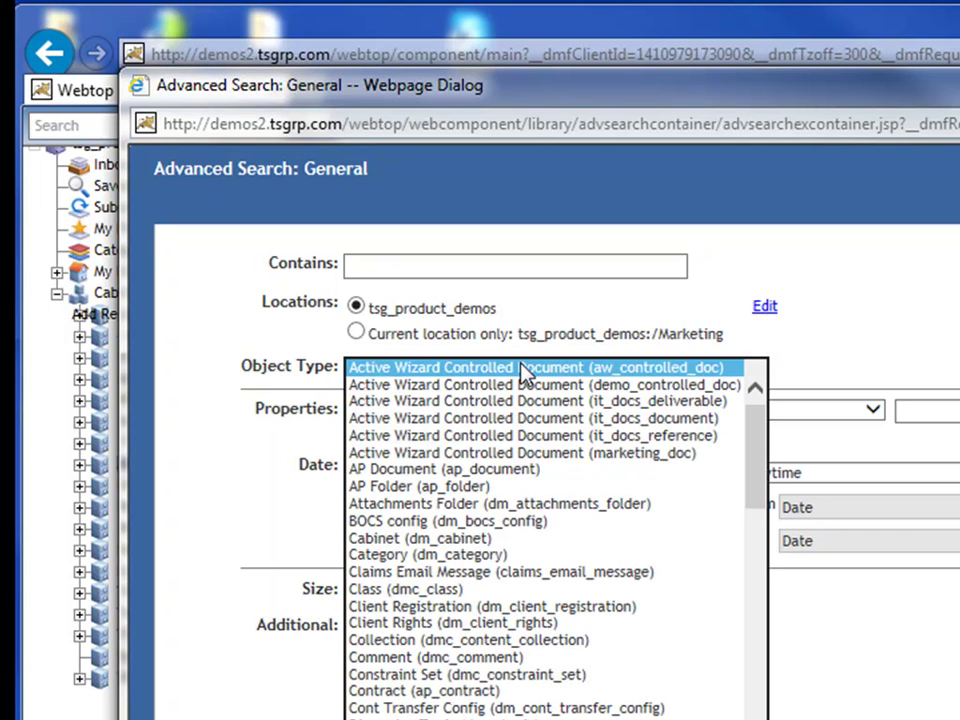
pyautogui.click(596, 375)
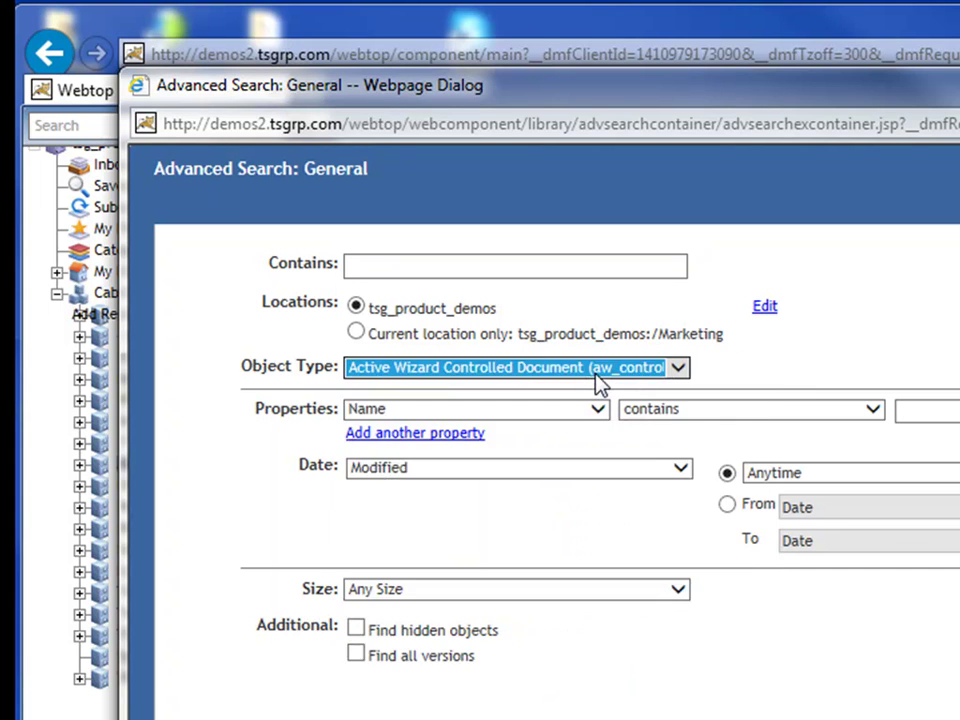
pyautogui.click(491, 377)
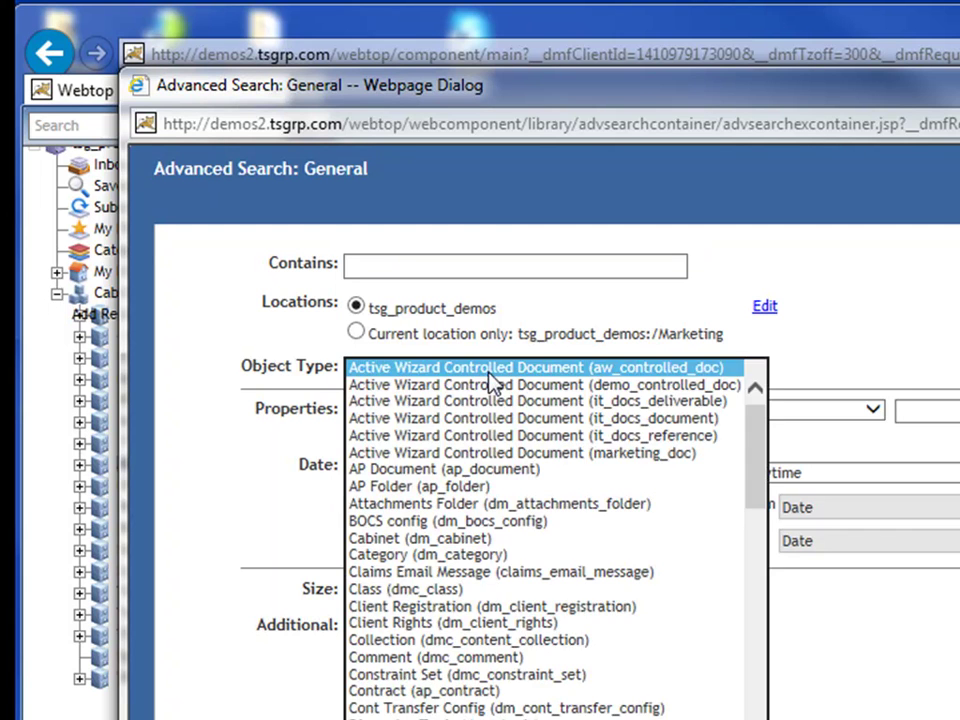
pyautogui.click(908, 345)
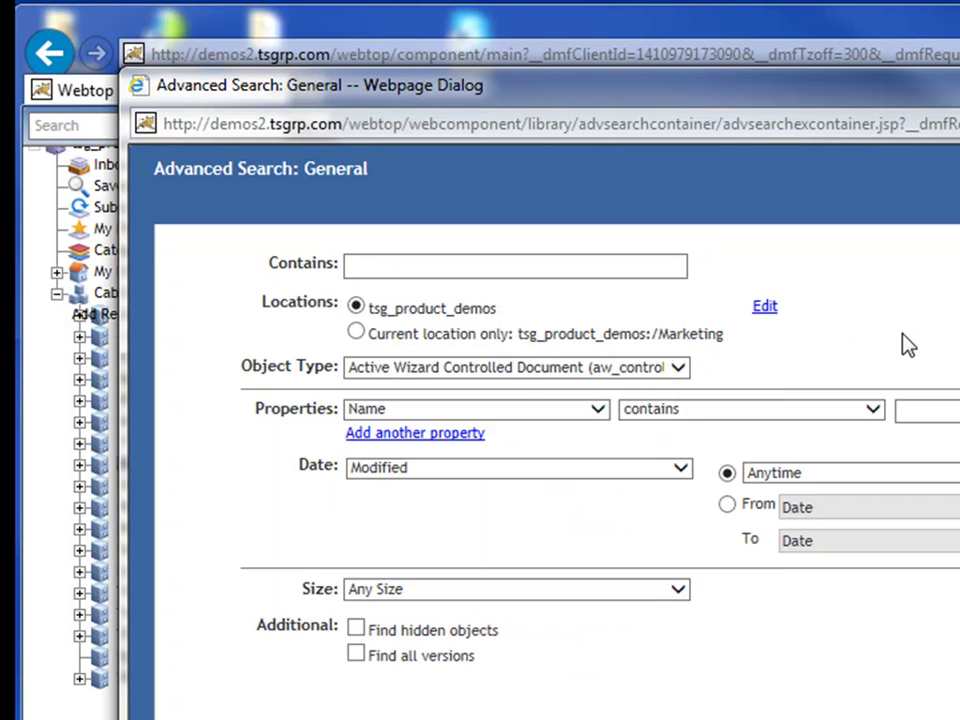
# - Set the property criterion so that document_number contains TSG
pyautogui.click(558, 423)
pyautogui.moveTo(611, 420); pyautogui.dragTo(596, 232)
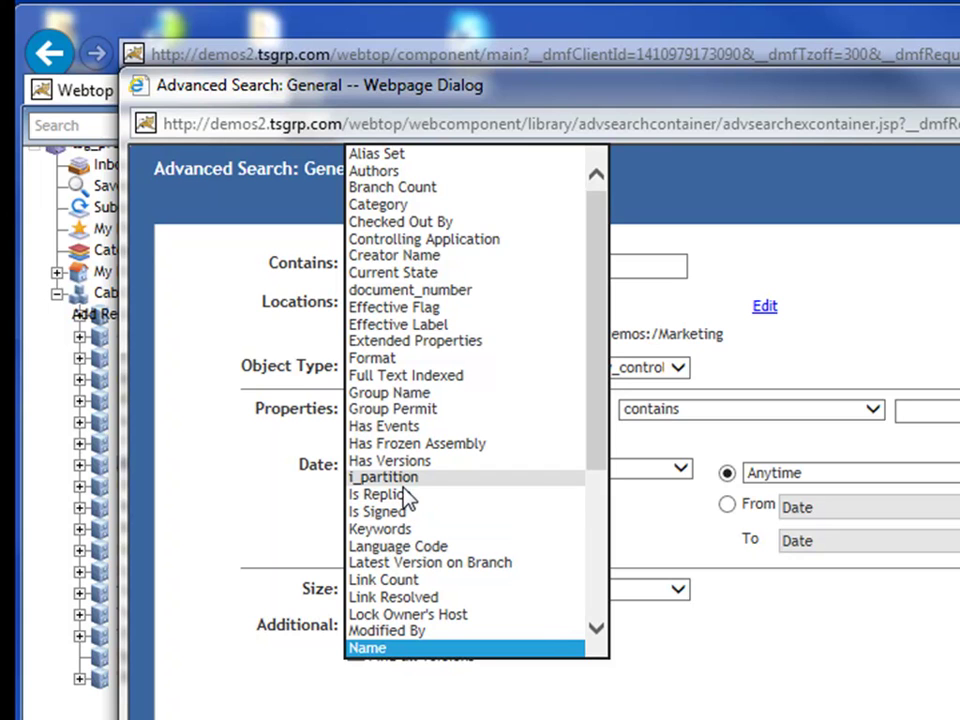
pyautogui.click(466, 291)
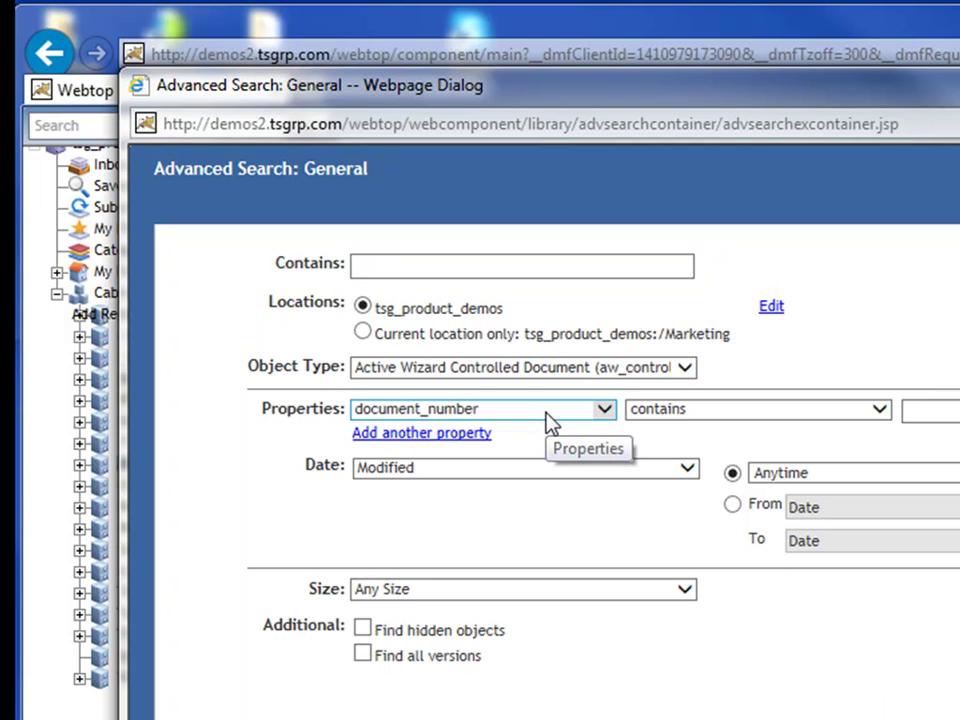
pyautogui.click(679, 412)
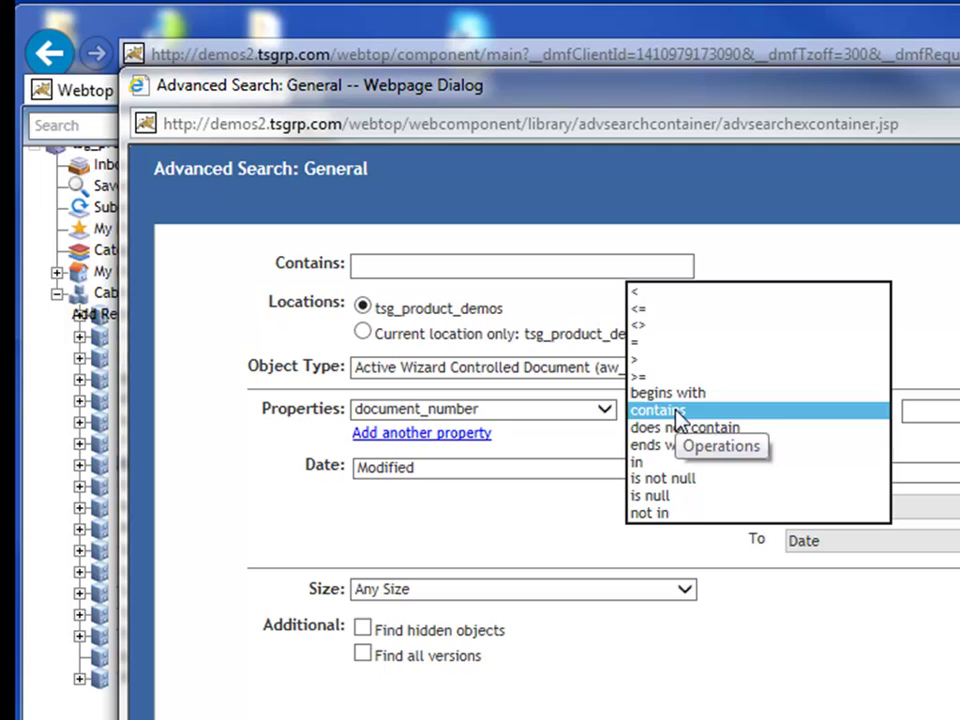
pyautogui.click(677, 411)
pyautogui.click(925, 411)
pyautogui.write('T')
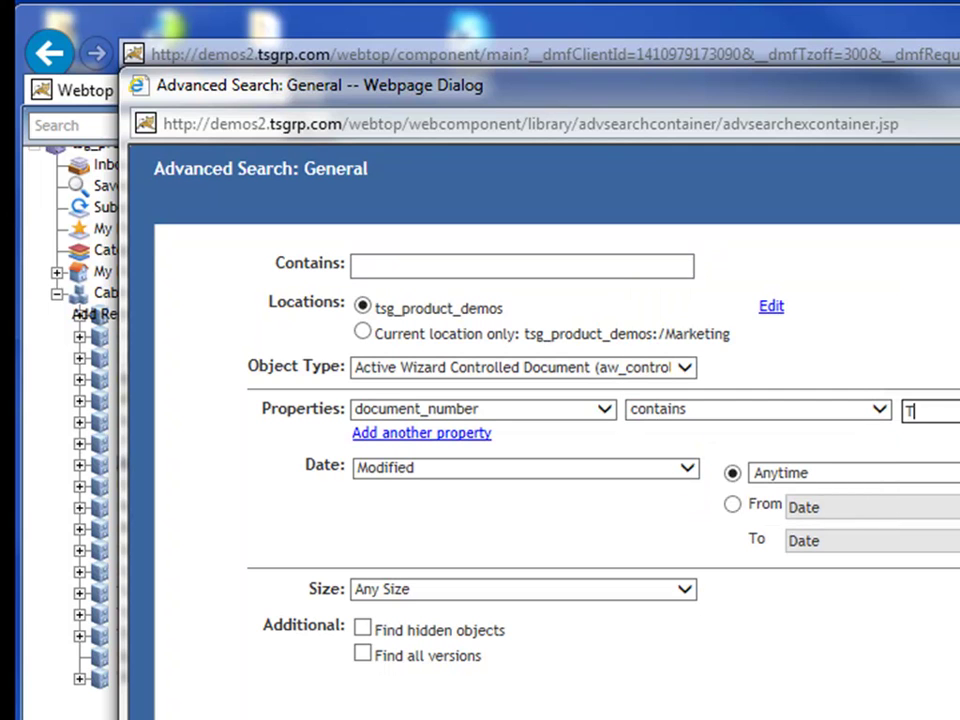
pyautogui.write('SG')
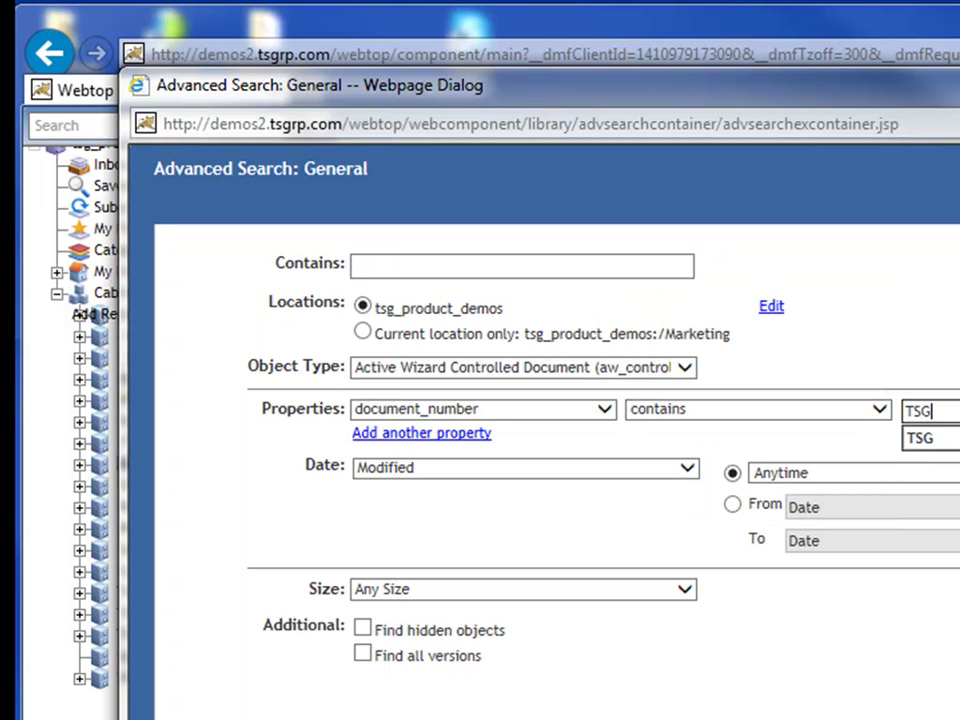
pyautogui.press('Escape')
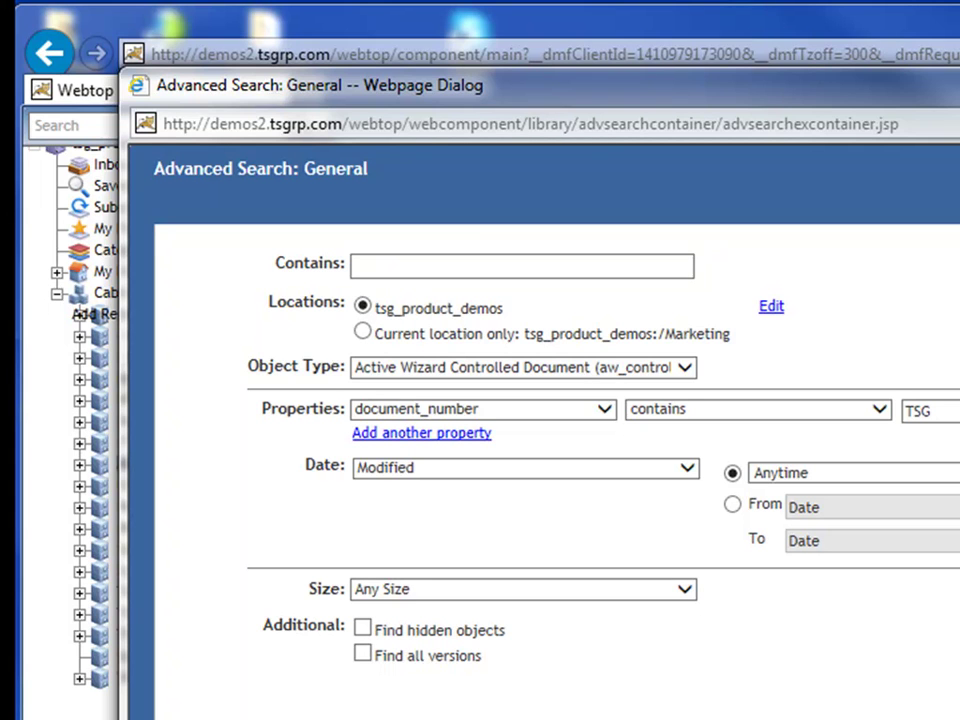
# - Try adding a second property criterion on Name, joined to the first one with "and"
pyautogui.click(419, 450)
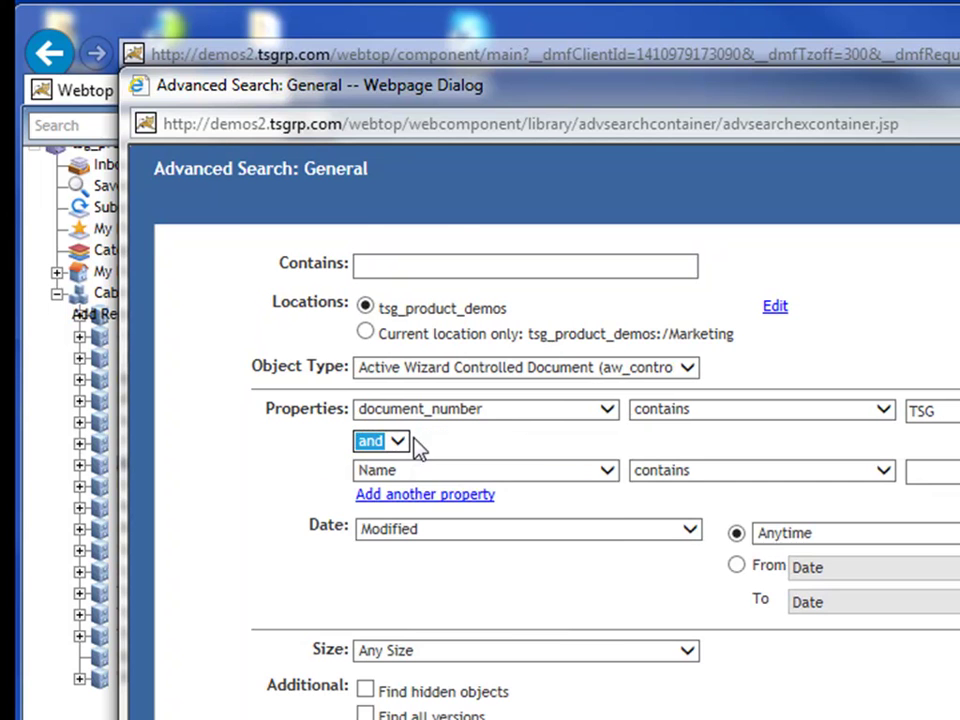
pyautogui.click(446, 474)
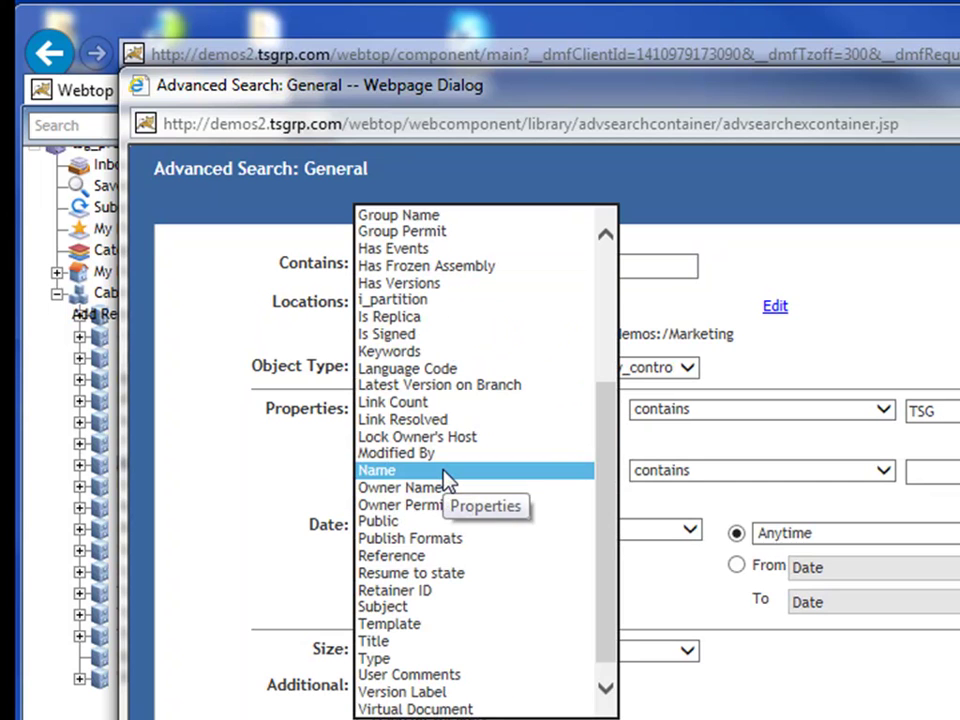
pyautogui.click(444, 471)
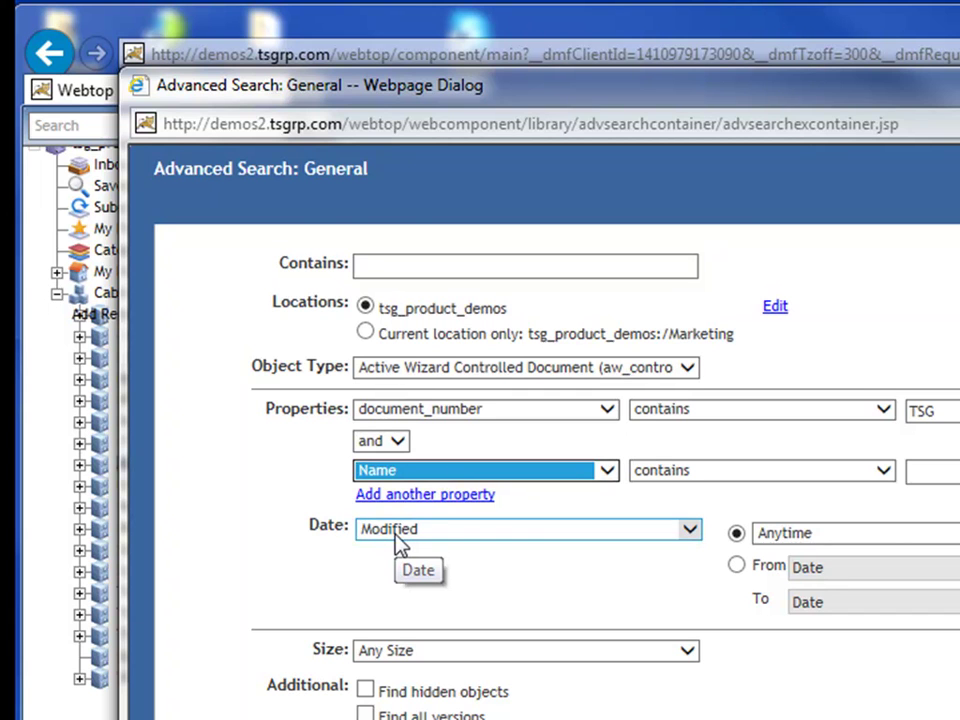
pyautogui.click(381, 446)
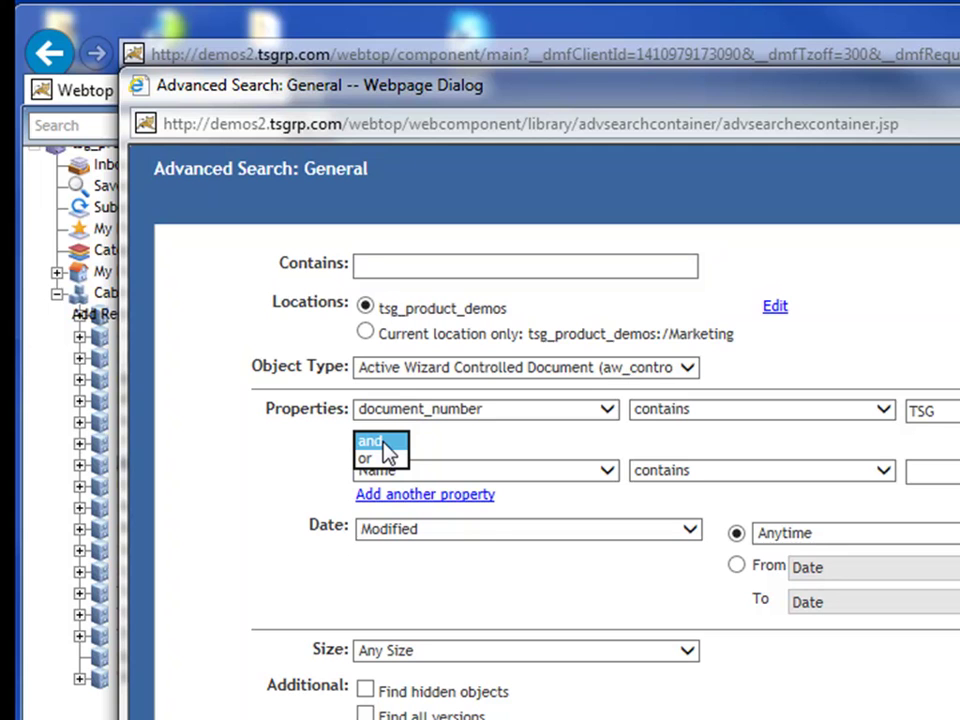
pyautogui.click(384, 443)
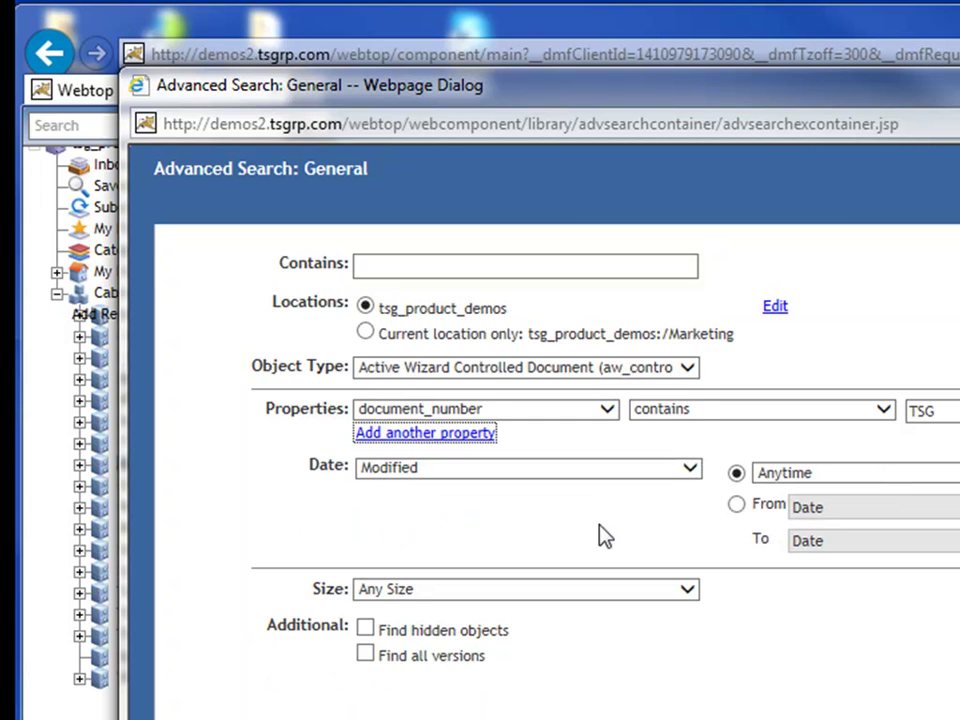
# - Restrict the search to an approved_date from Sep 1, 2012 to Sep 17, 2014 and submit it
pyautogui.click(495, 468)
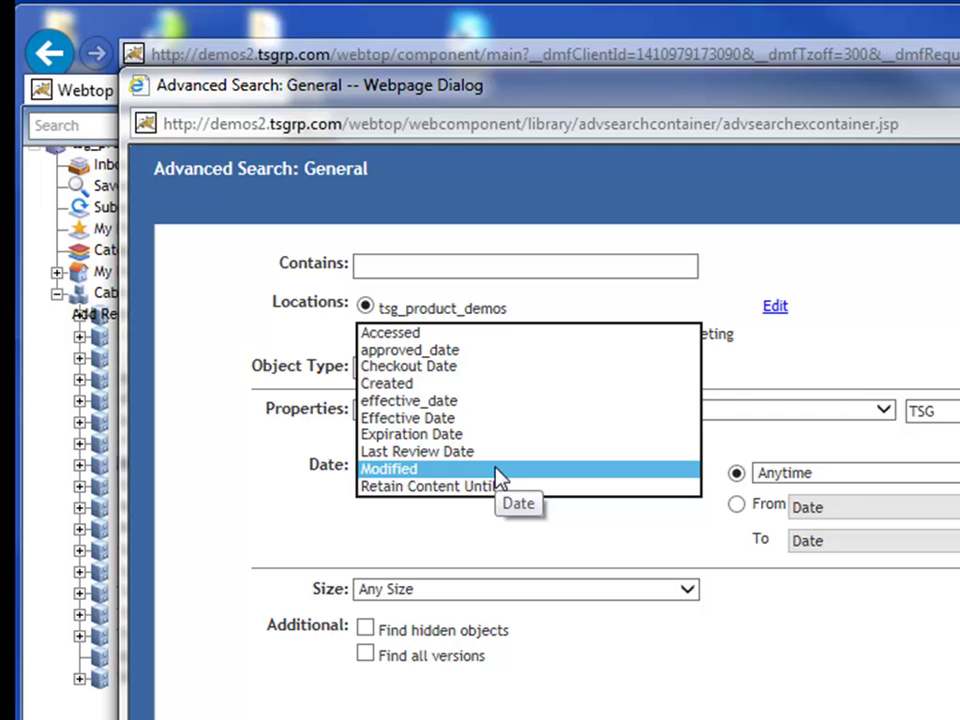
pyautogui.click(448, 350)
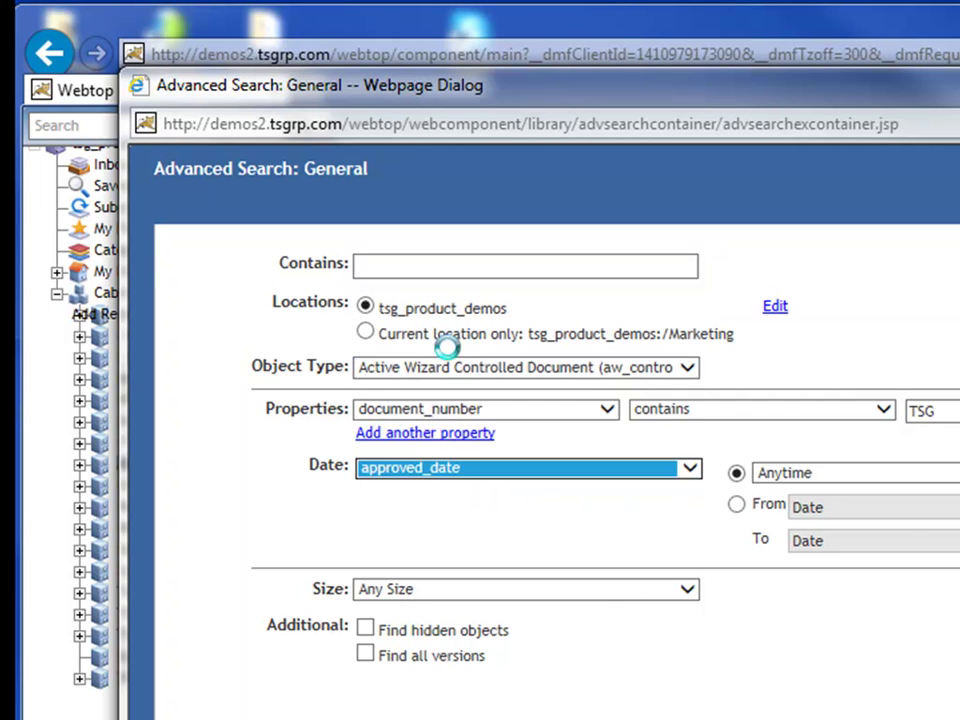
pyautogui.click(736, 504)
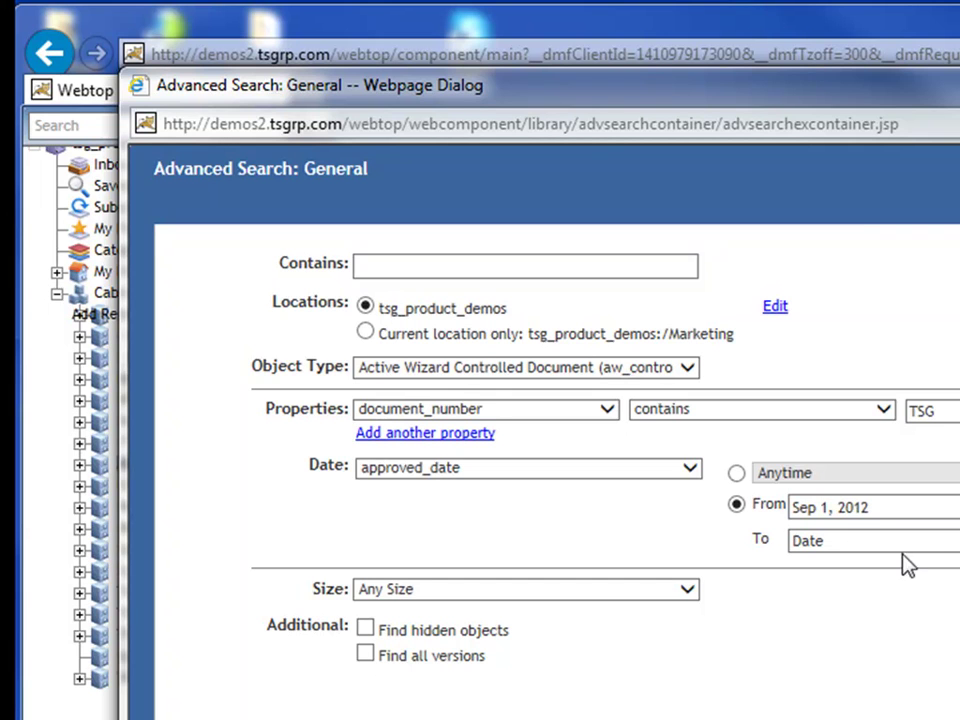
pyautogui.click(872, 542)
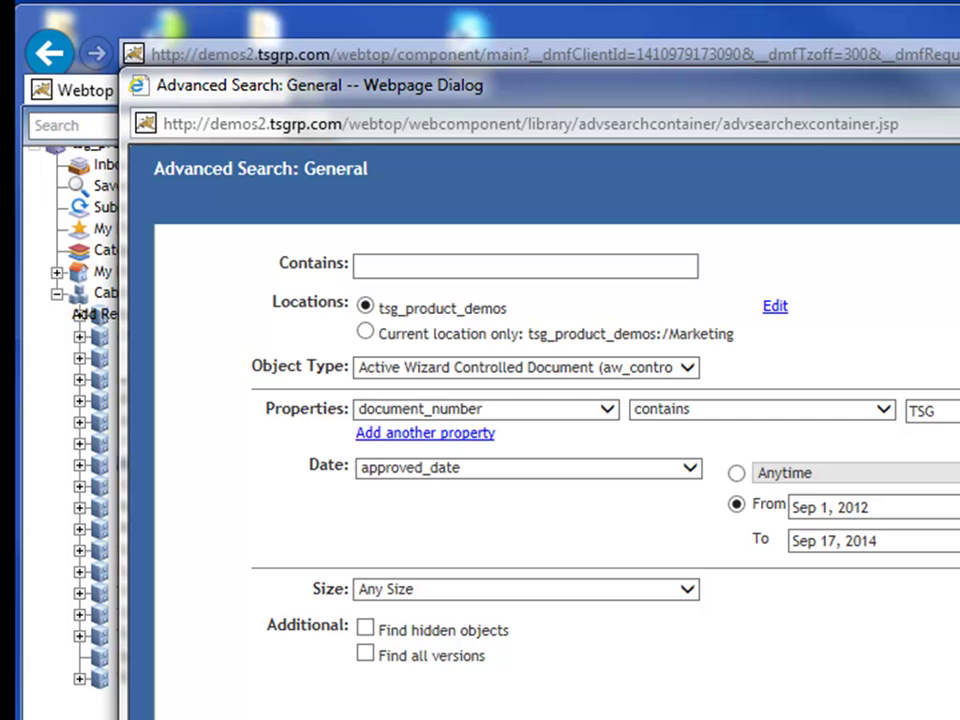
pyautogui.press('Return')
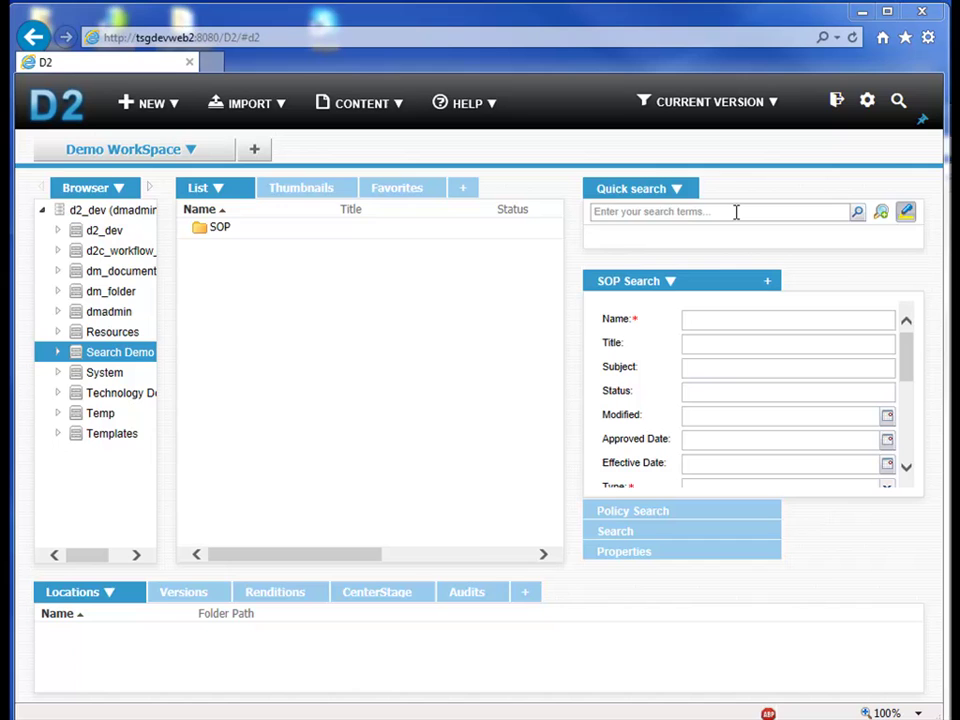
# - Switch to D2, view the criteria options of its Advanced Search form, and close the form without running a search
pyautogui.click(736, 212)
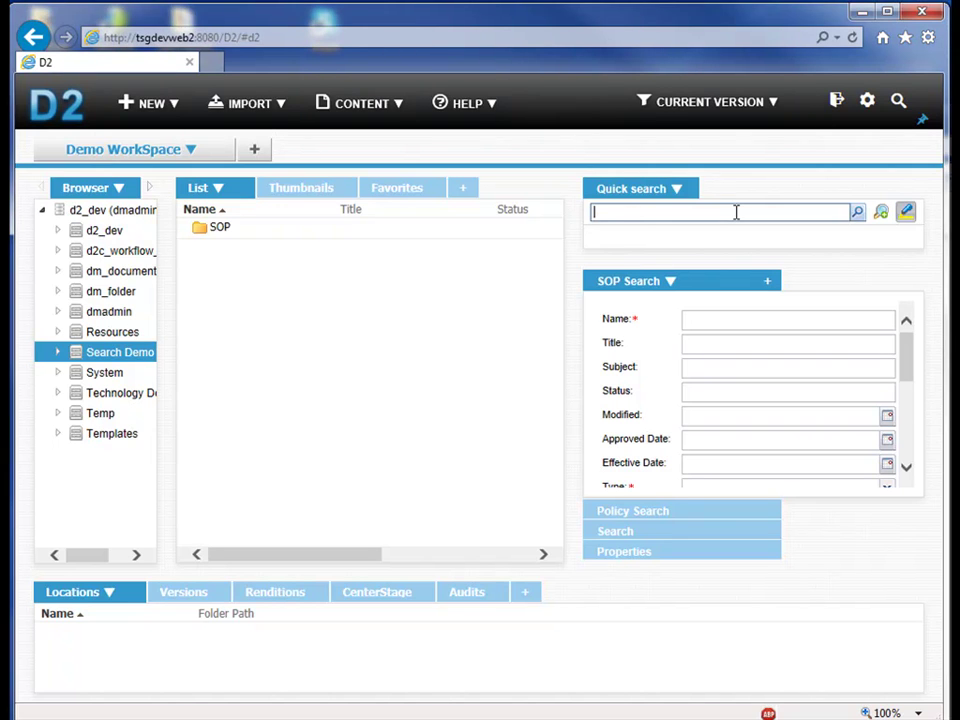
pyautogui.click(881, 214)
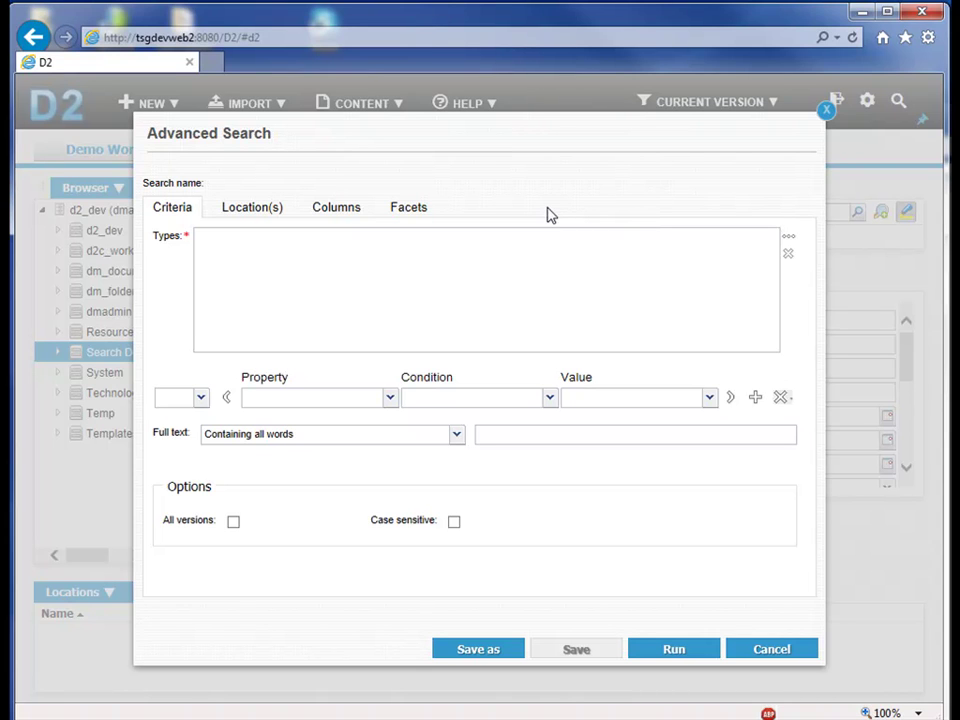
pyautogui.click(772, 650)
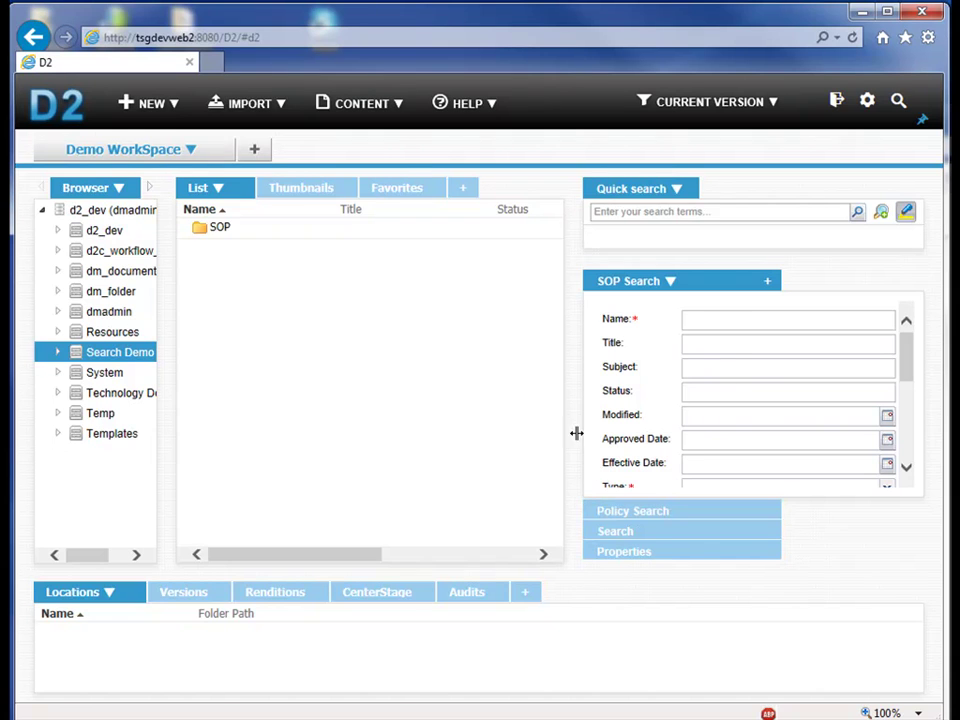
# - View the Policy Search form and the general Search form, and return to the SOP Search form
pyautogui.click(612, 514)
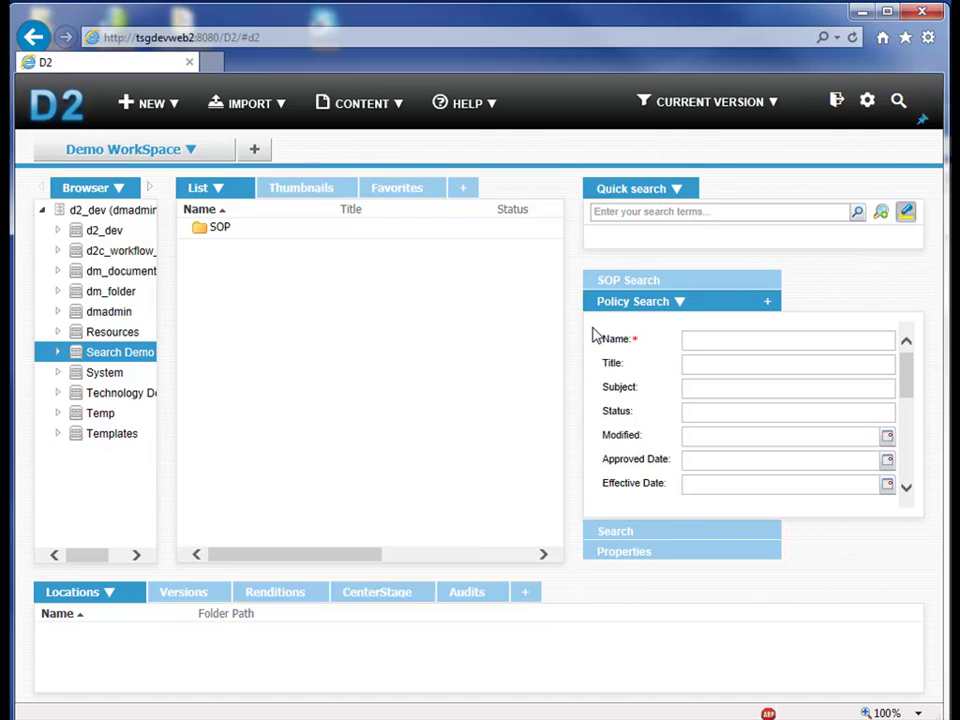
pyautogui.click(670, 533)
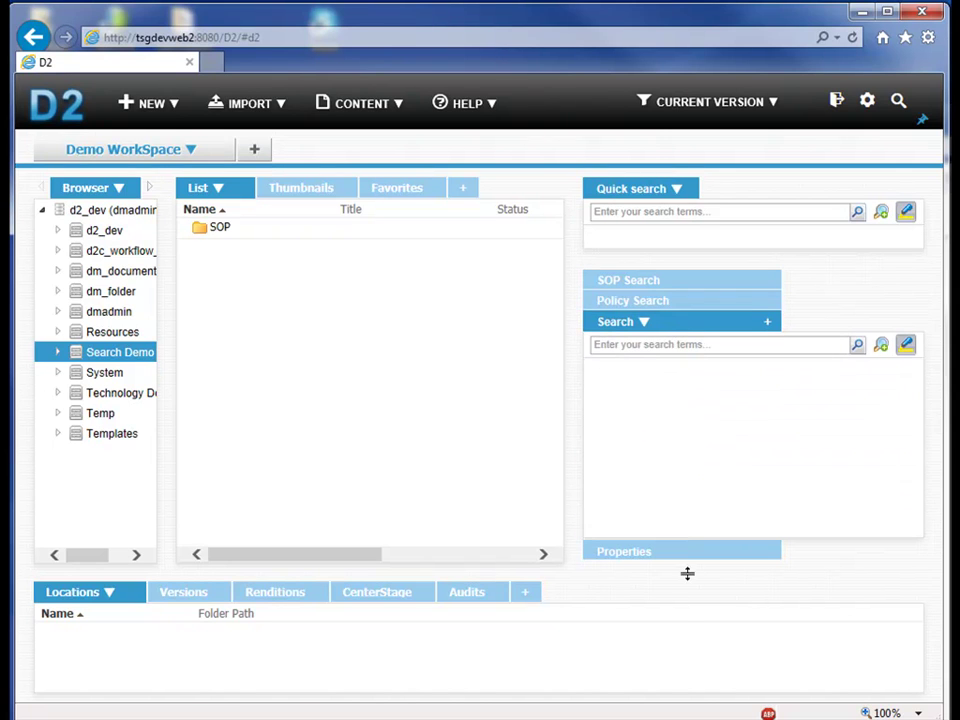
pyautogui.click(663, 287)
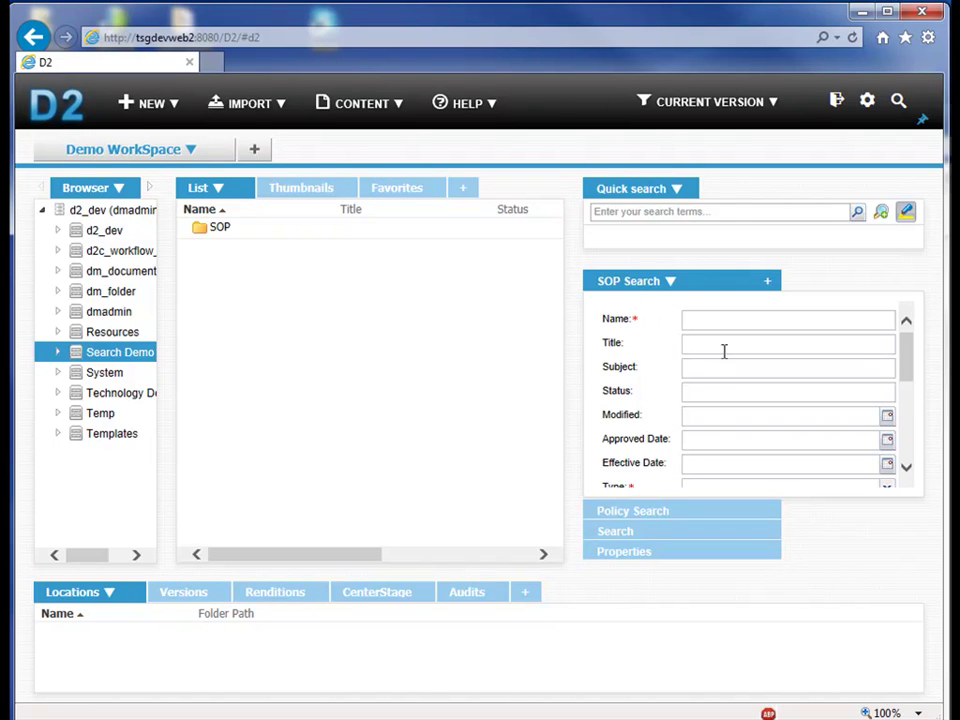
# - In the SOP Search form, enter TSG as the name and choose aw_controlled_doc as the type
pyautogui.click(718, 319)
pyautogui.write('TSG')
pyautogui.scroll(-1, 784, 456)
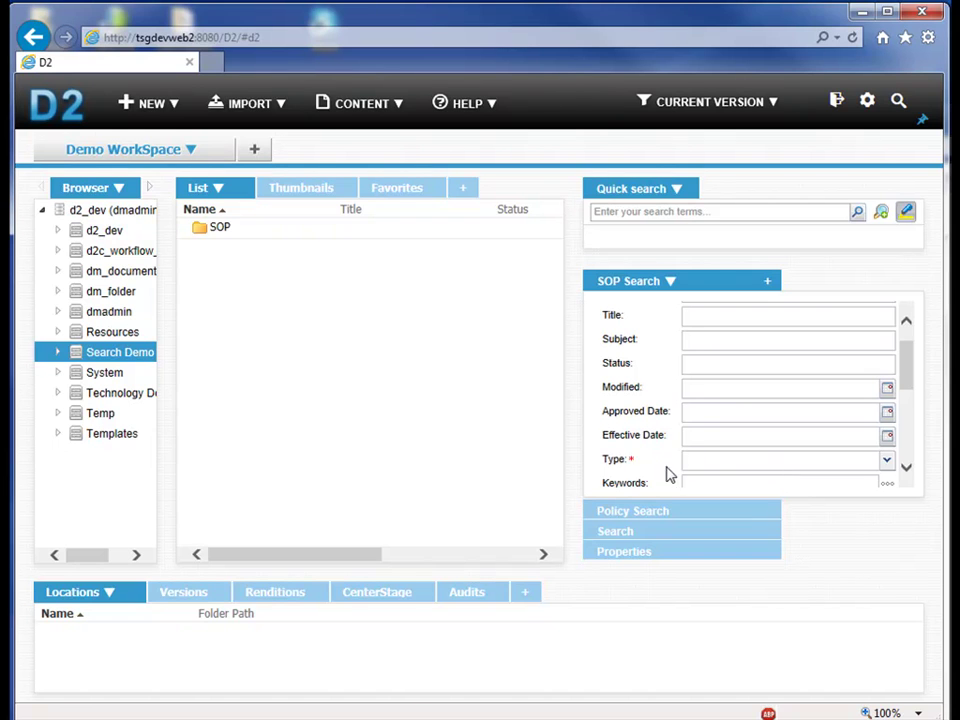
pyautogui.click(718, 466)
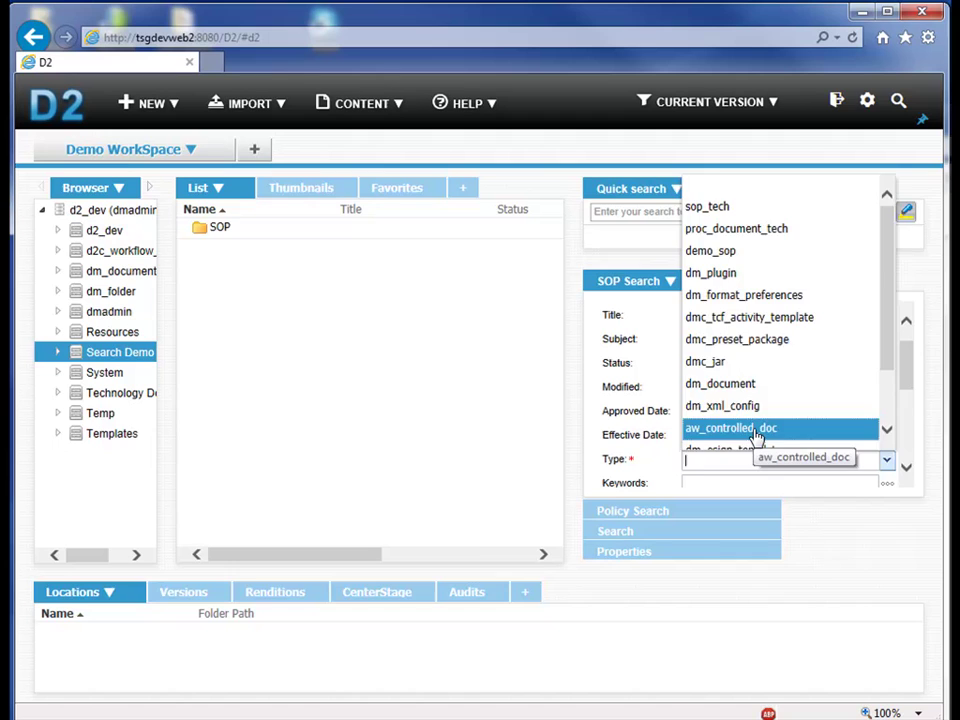
pyautogui.click(745, 431)
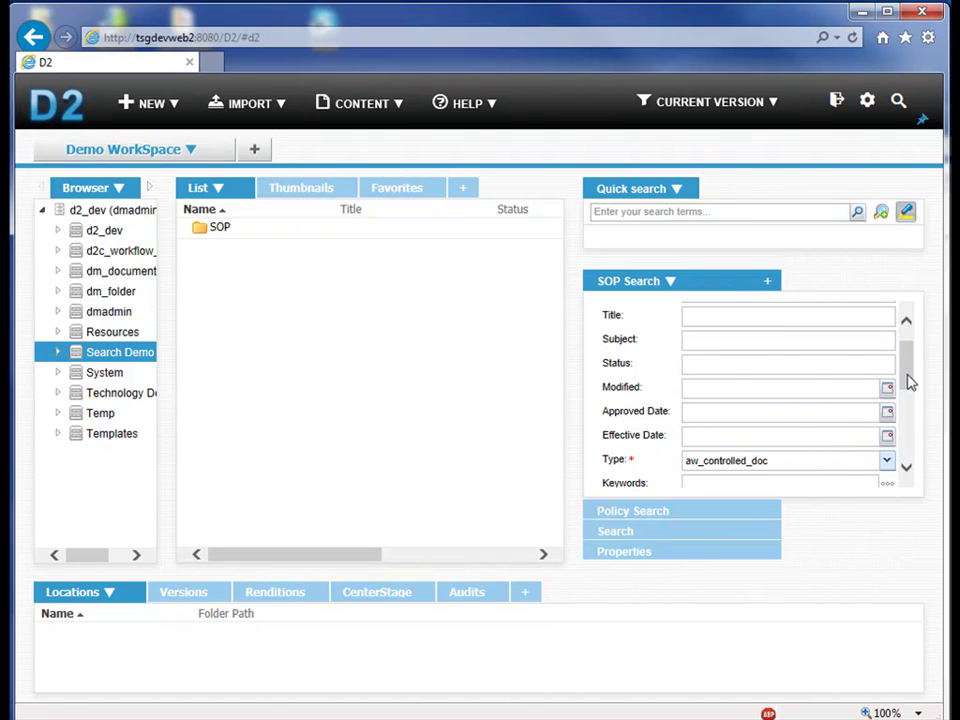
pyautogui.scroll(1, 905, 367)
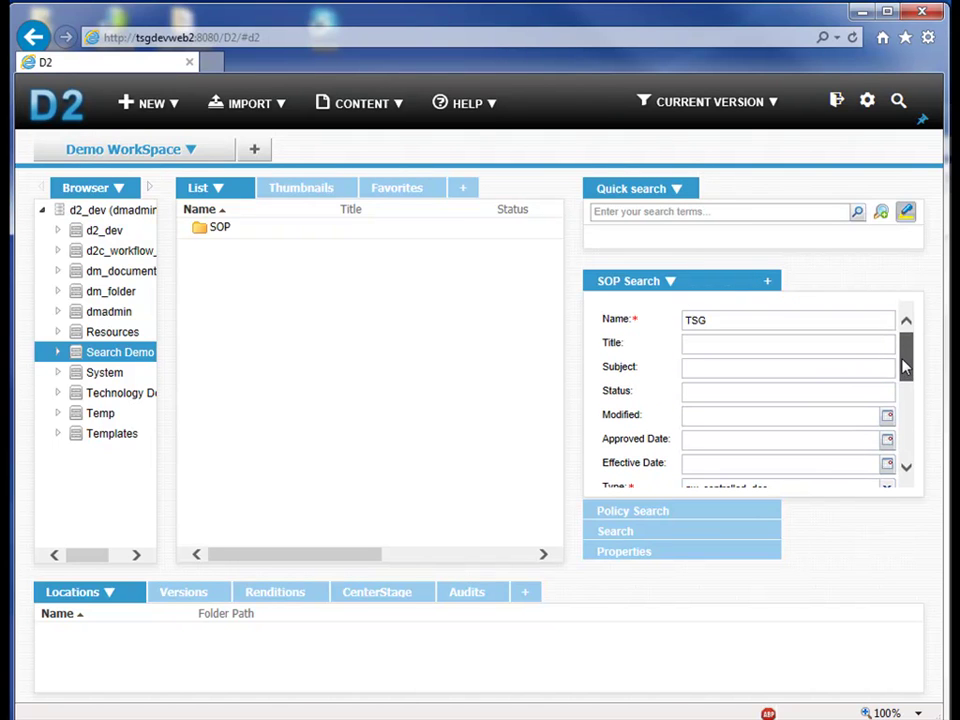
# - Set the Approved Date in the SOP Search form to 1 Sep 2012
pyautogui.click(729, 440)
pyautogui.click(729, 440)
pyautogui.click(888, 441)
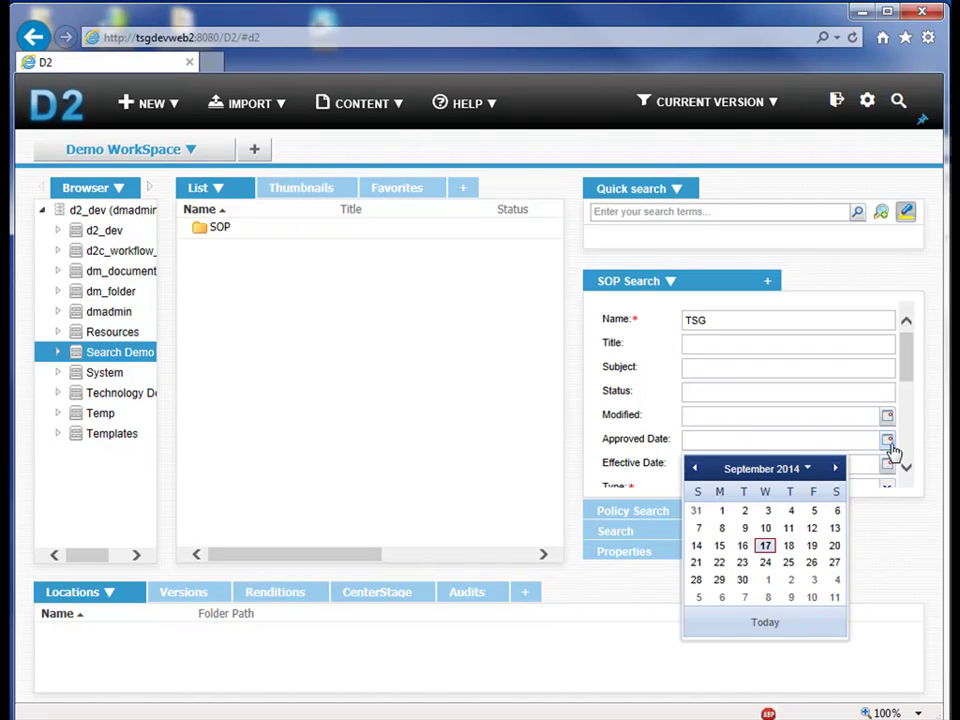
pyautogui.click(694, 470)
pyautogui.click(694, 470)
pyautogui.click(694, 470)
pyautogui.click(694, 470)
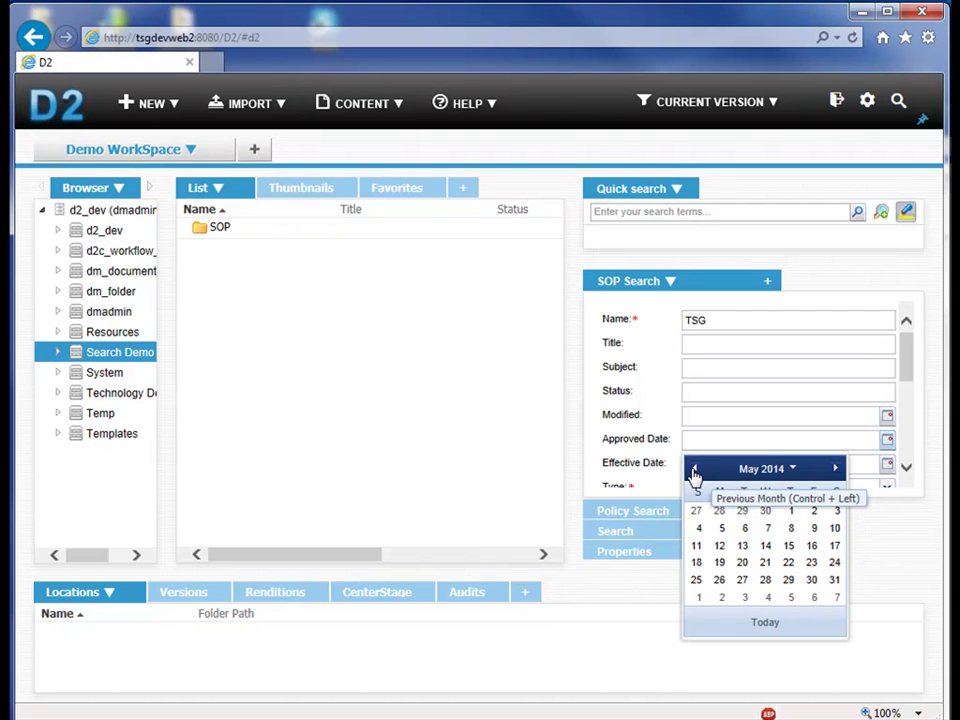
pyautogui.click(694, 470)
pyautogui.click(694, 470)
pyautogui.click(694, 470)
pyautogui.click(694, 470)
pyautogui.click(694, 470)
pyautogui.doubleClick(694, 470)
pyautogui.click(694, 470)
pyautogui.click(694, 470)
pyautogui.click(694, 470)
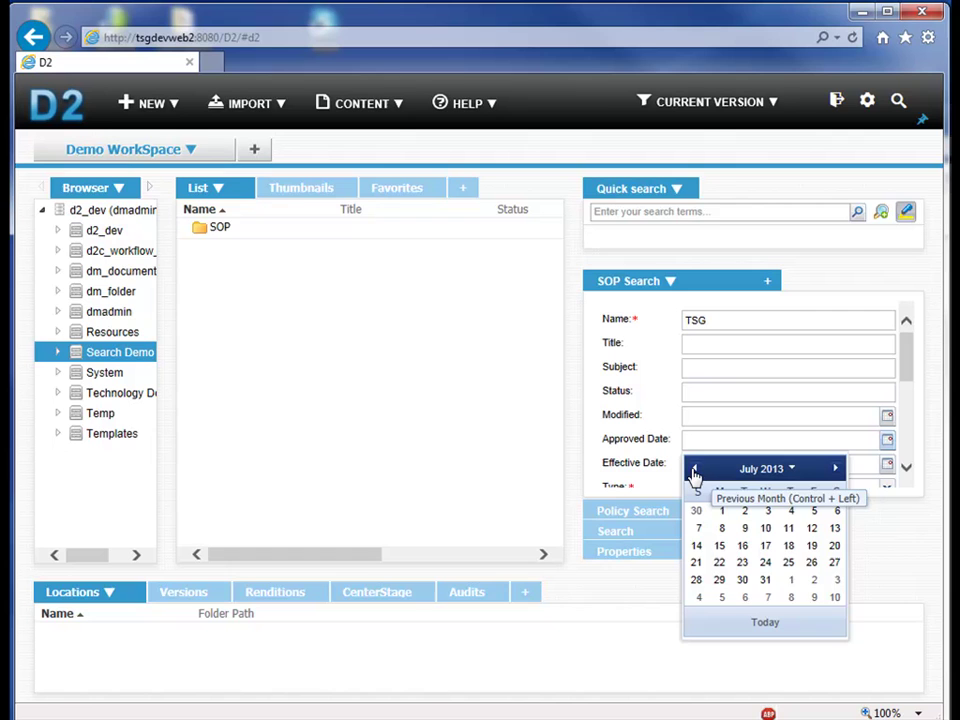
pyautogui.click(694, 470)
pyautogui.click(694, 470)
pyautogui.click(694, 470)
pyautogui.click(694, 470)
pyautogui.click(694, 470)
pyautogui.click(694, 470)
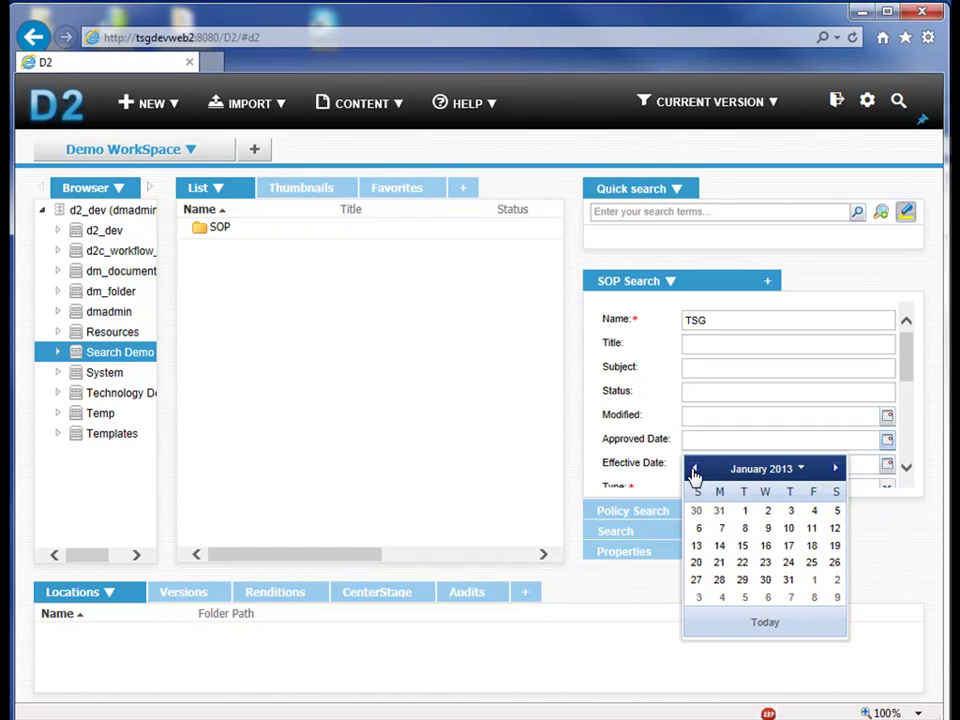
pyautogui.click(694, 470)
pyautogui.click(694, 470)
pyautogui.click(694, 470)
pyautogui.click(694, 470)
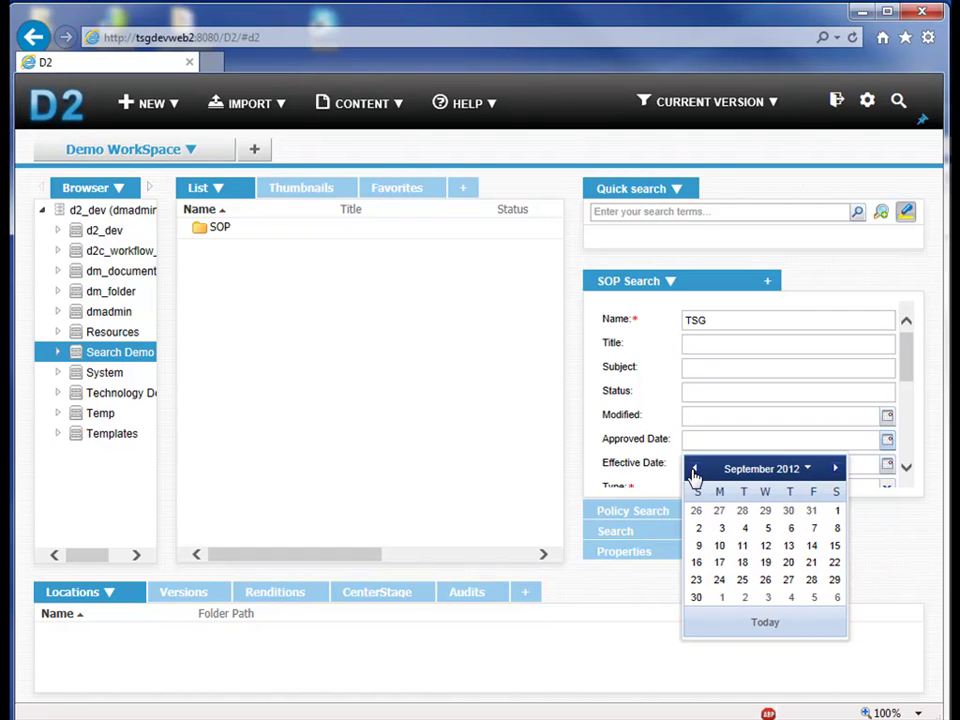
pyautogui.click(836, 520)
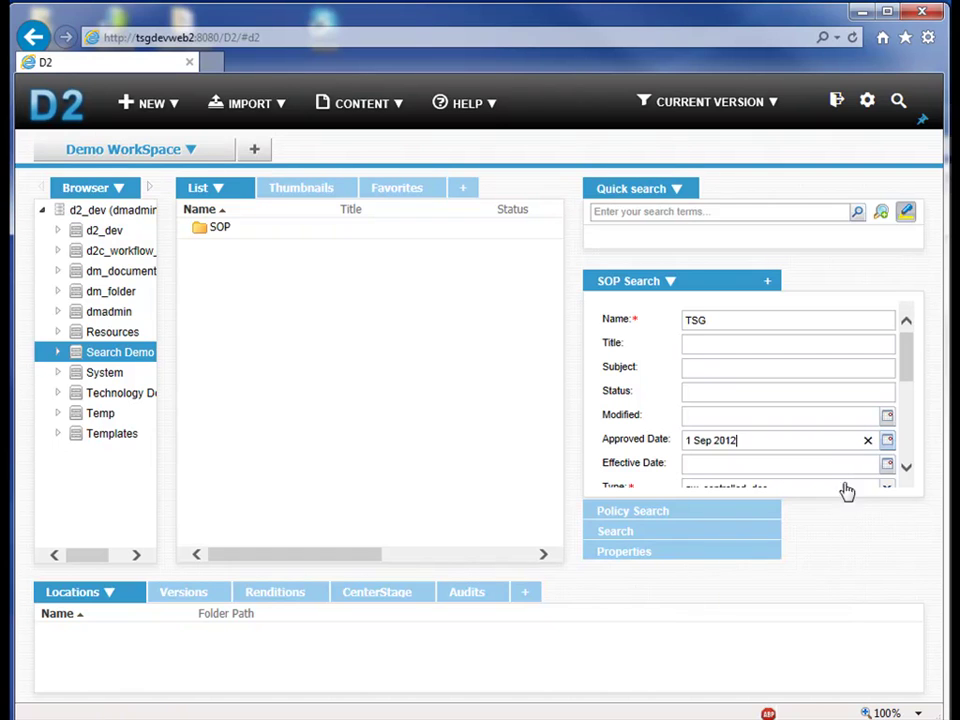
# - Run the SOP search with the entered name, type and approved date
pyautogui.moveTo(913, 375); pyautogui.dragTo(913, 513)
pyautogui.click(830, 468)
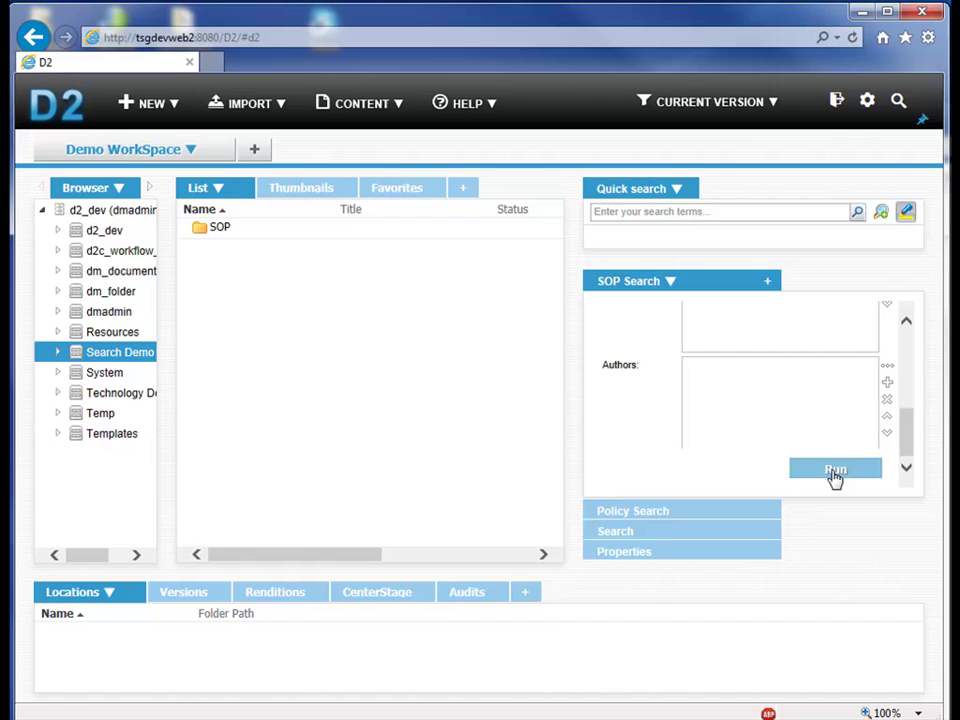
pyautogui.click(835, 477)
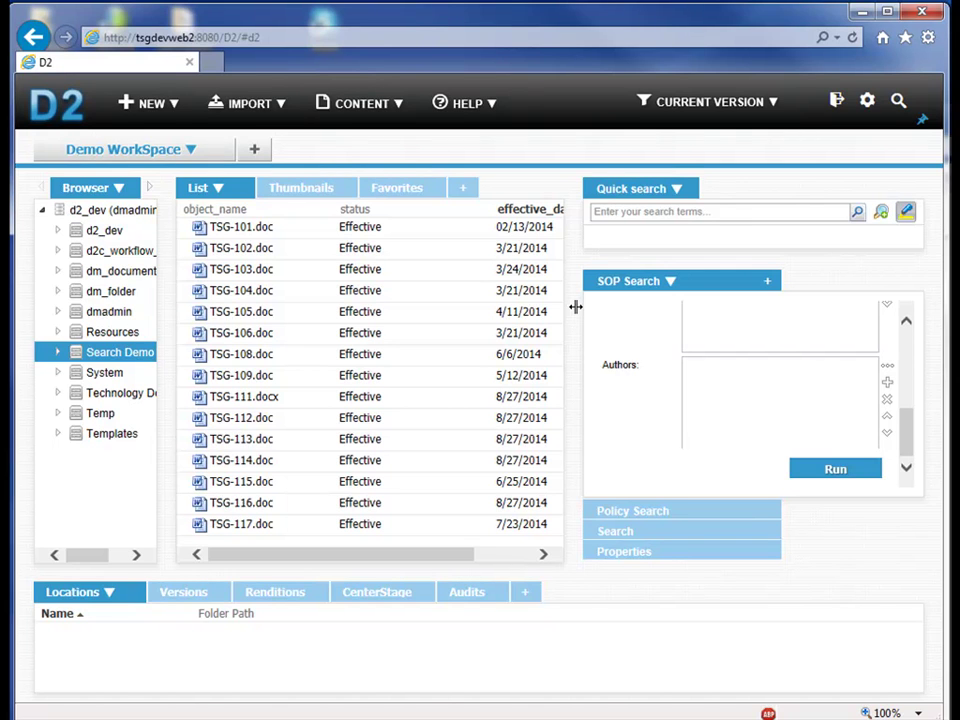
pyautogui.moveTo(906, 424); pyautogui.dragTo(904, 332)
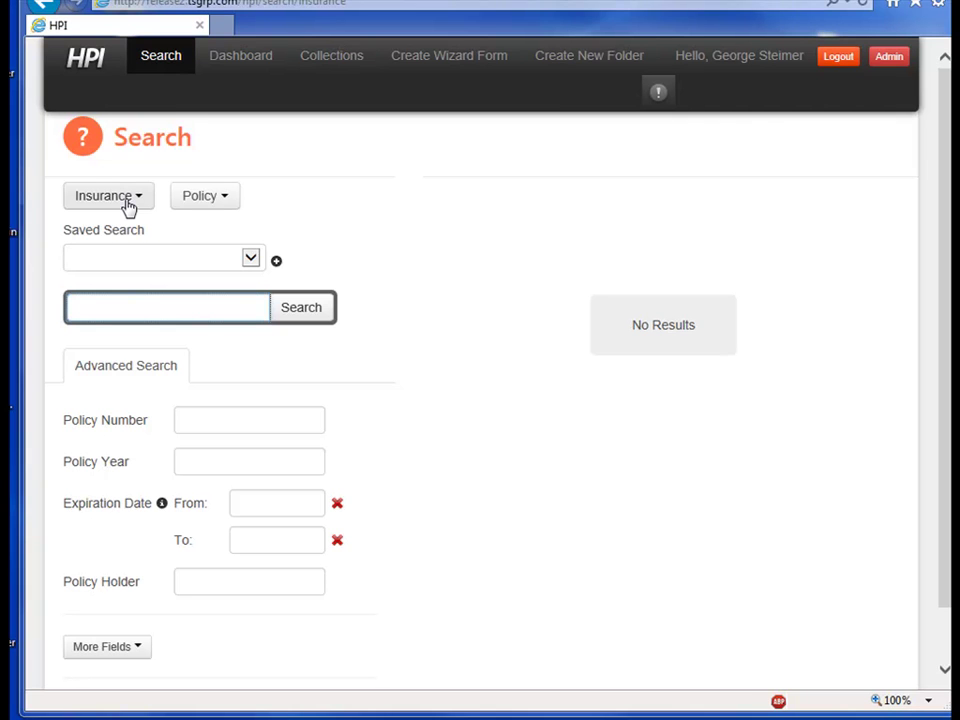
# - Switch to HPI and view the Claim and Underwriting Document search forms of the Insurance area
pyautogui.click(205, 196)
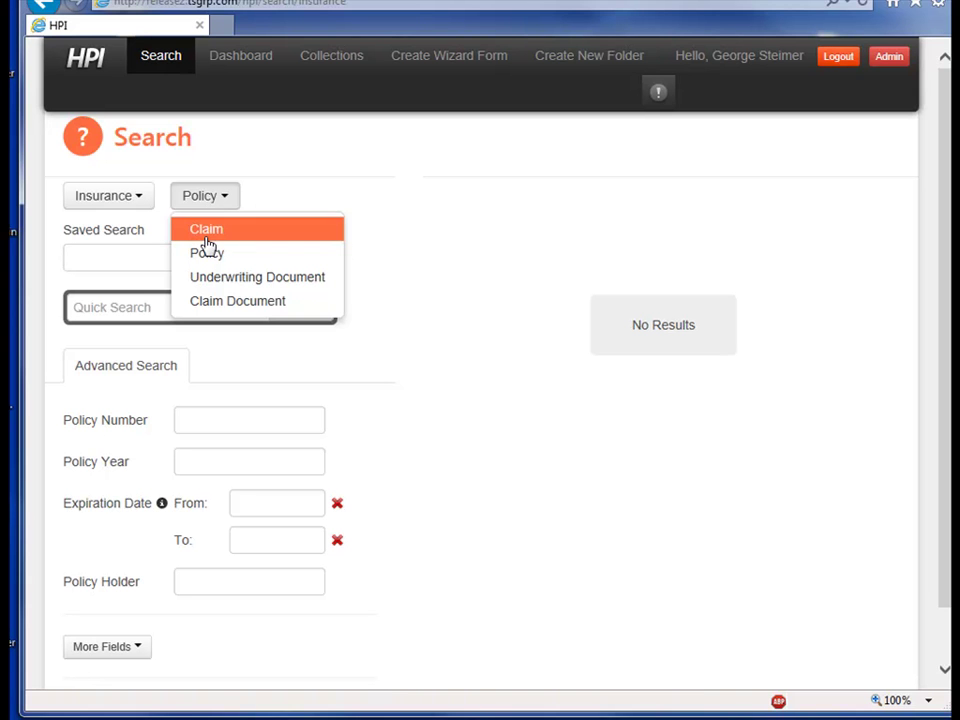
pyautogui.click(205, 232)
pyautogui.click(207, 198)
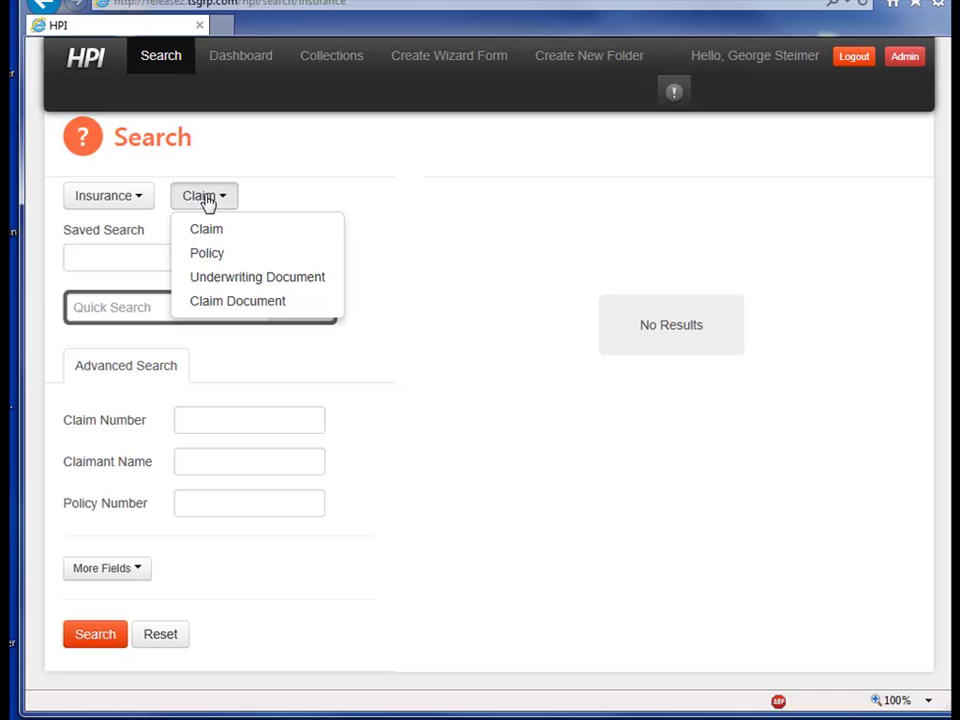
pyautogui.click(205, 285)
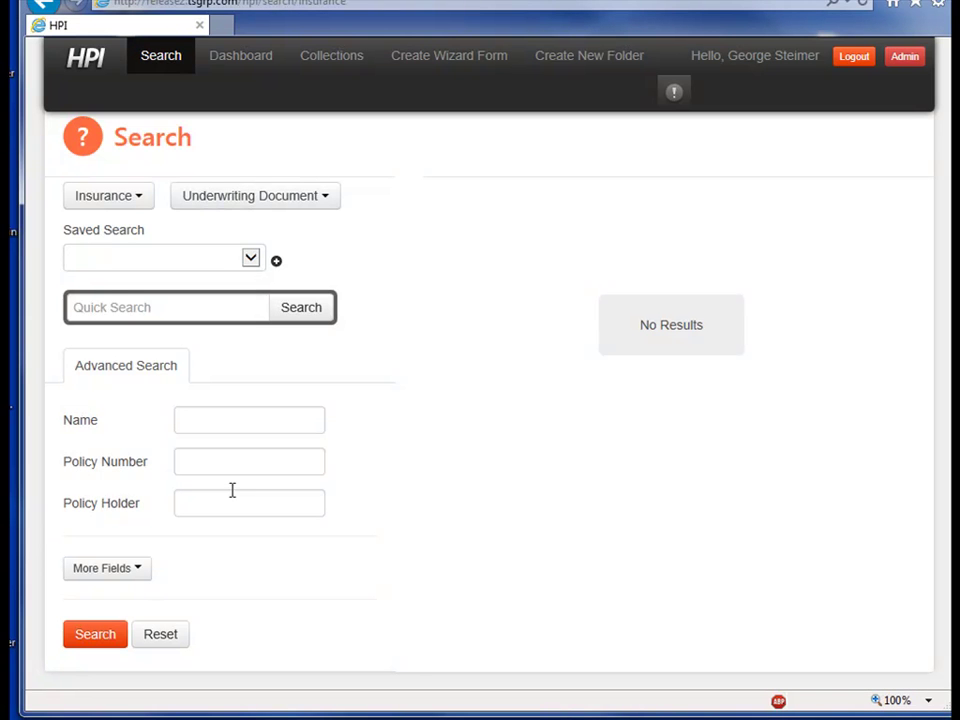
# - Change the search area to Controlled Documents and enter TSG as the document number
pyautogui.click(117, 200)
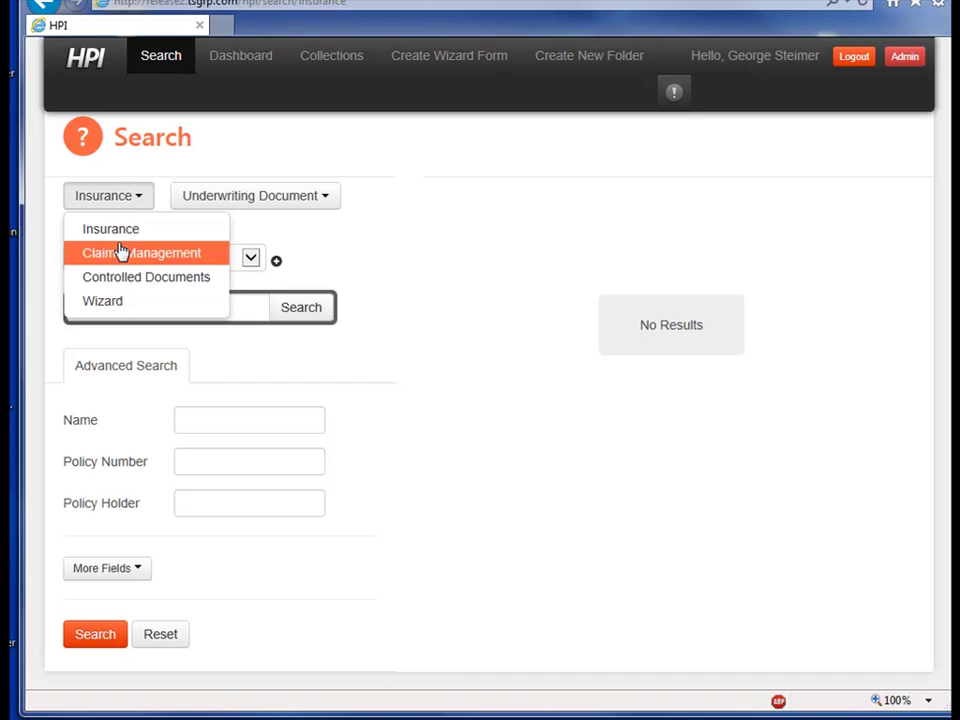
pyautogui.click(127, 283)
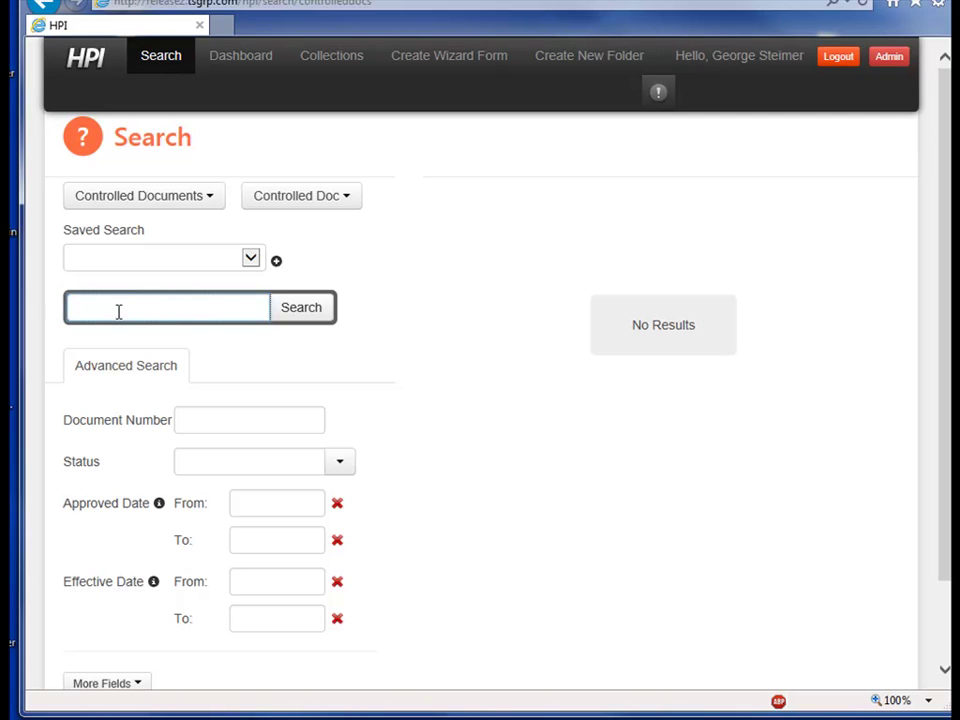
pyautogui.click(200, 421)
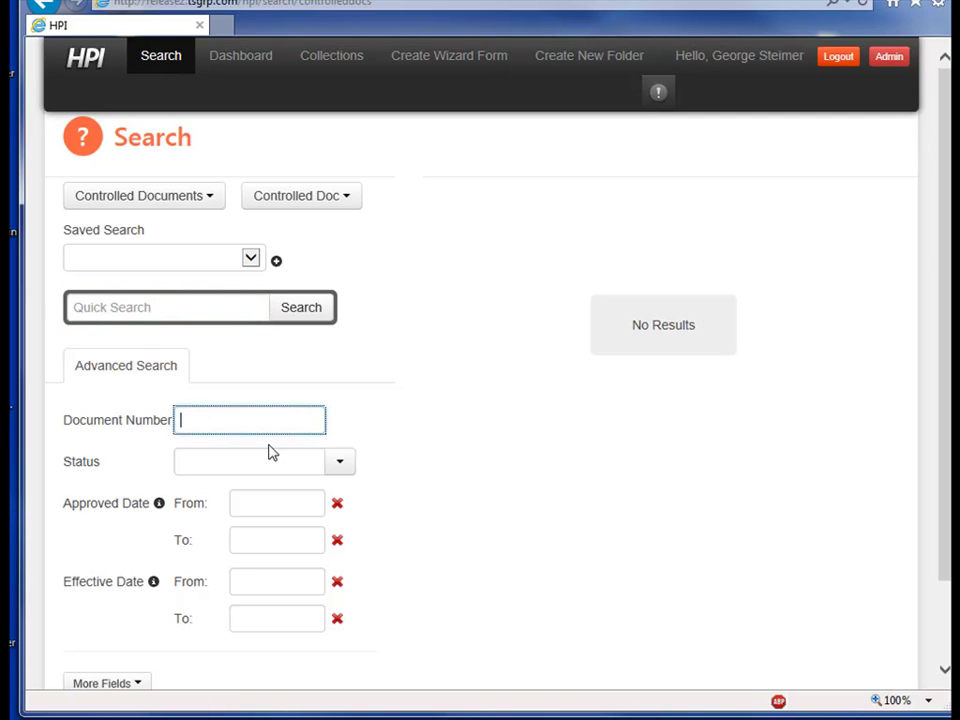
pyautogui.write('TSG')
# - Restrict the Approved Date to the range from 2012-09-01 to 2014-09-17
pyautogui.click(274, 507)
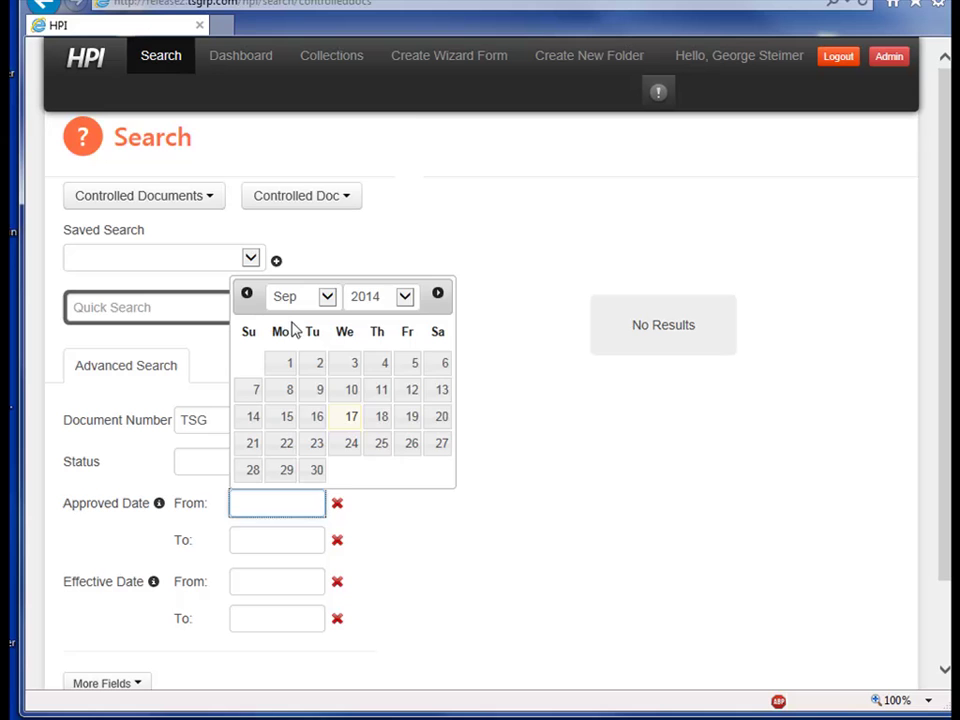
pyautogui.click(404, 298)
pyautogui.click(386, 268)
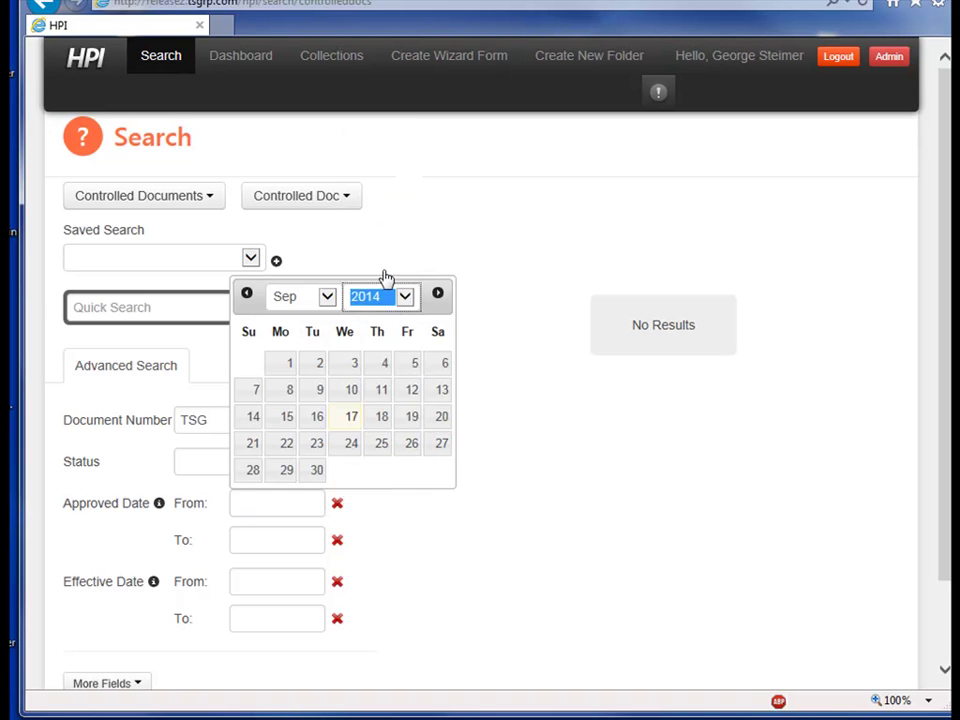
pyautogui.click(440, 366)
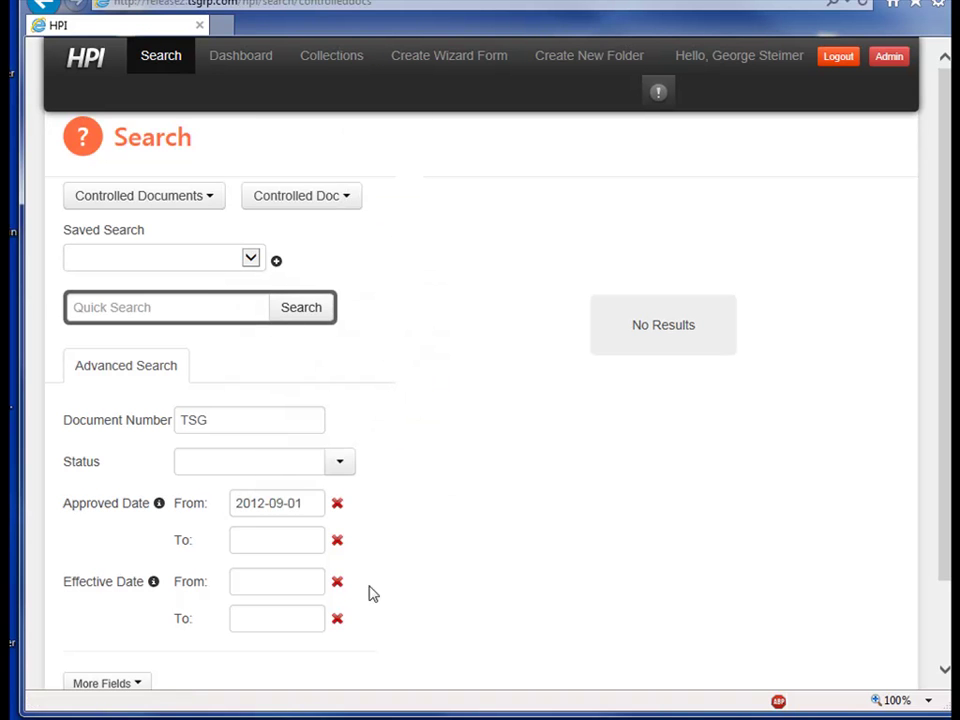
pyautogui.click(302, 549)
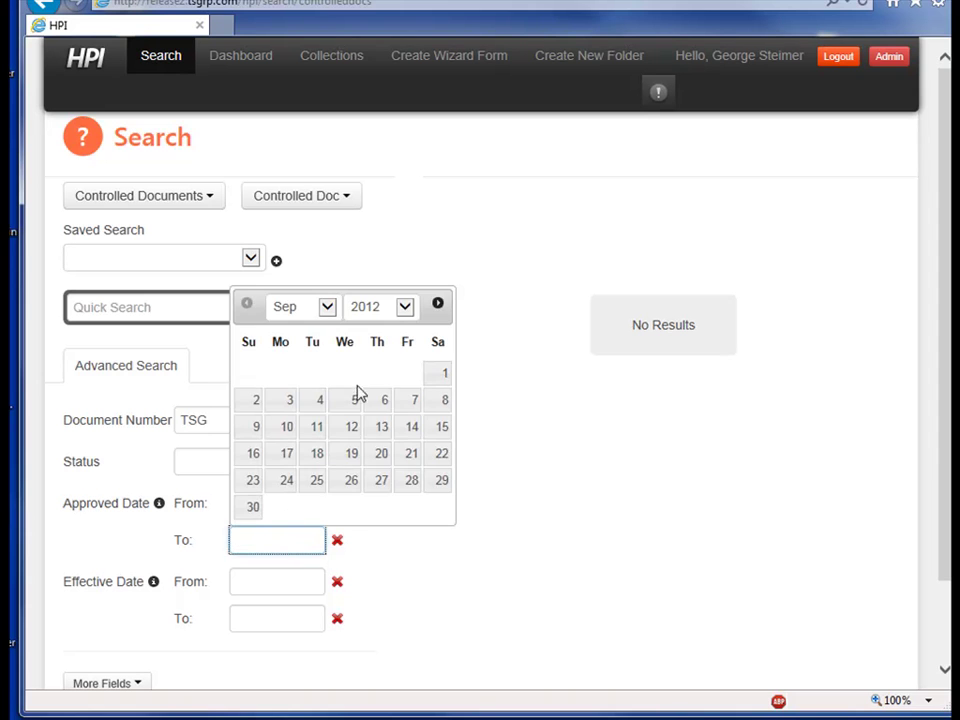
pyautogui.click(404, 310)
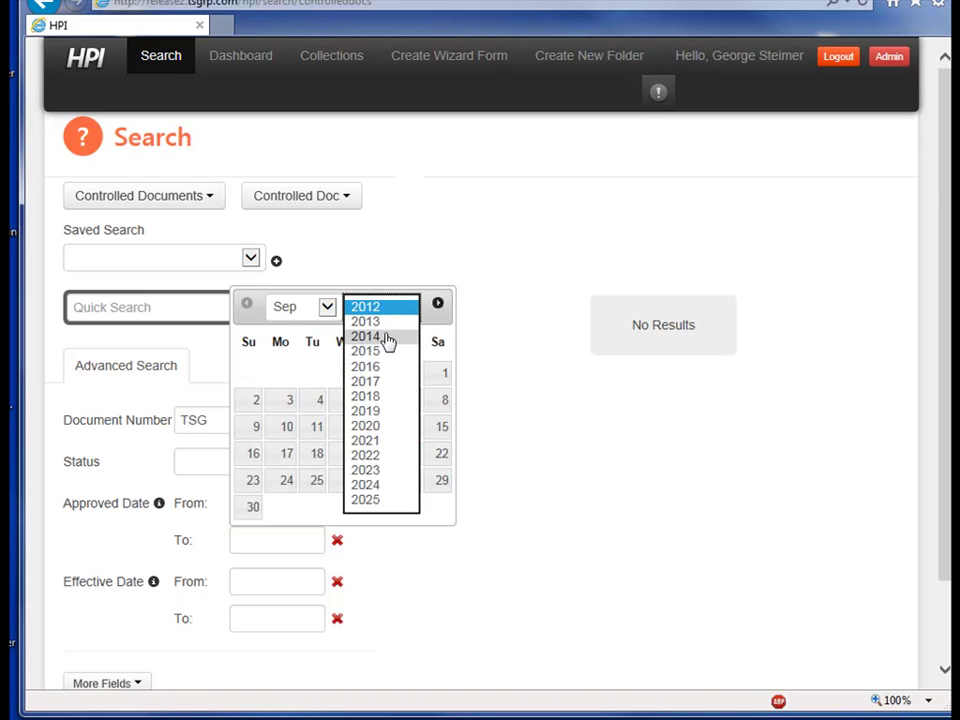
pyautogui.click(387, 335)
pyautogui.click(350, 430)
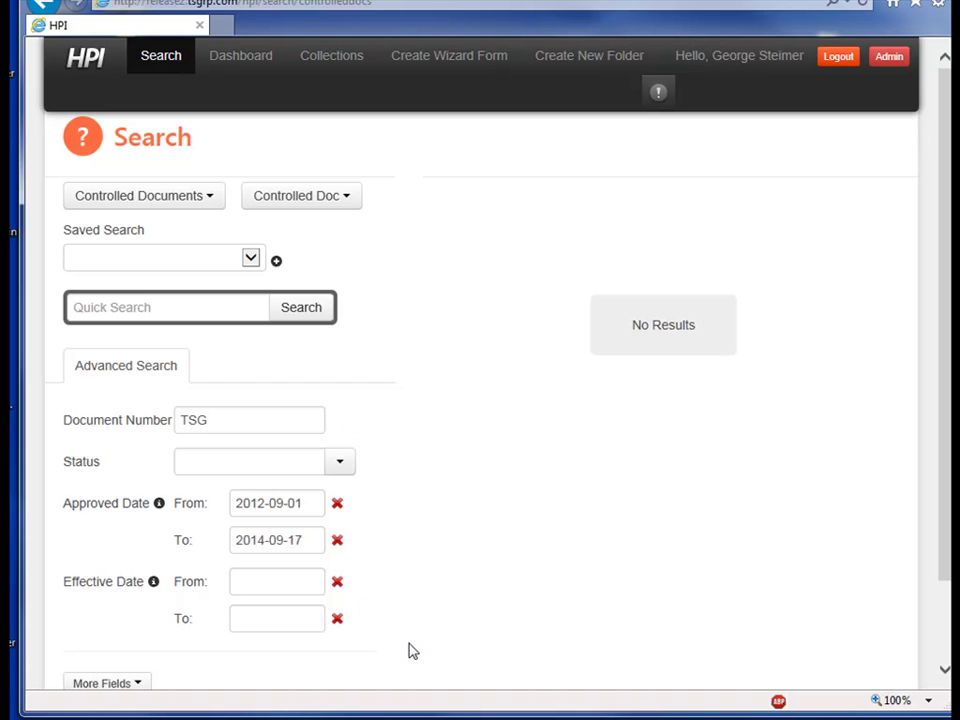
# - View the additional search fields of the Controlled Documents form and collapse them again
pyautogui.scroll(-2, 408, 650)
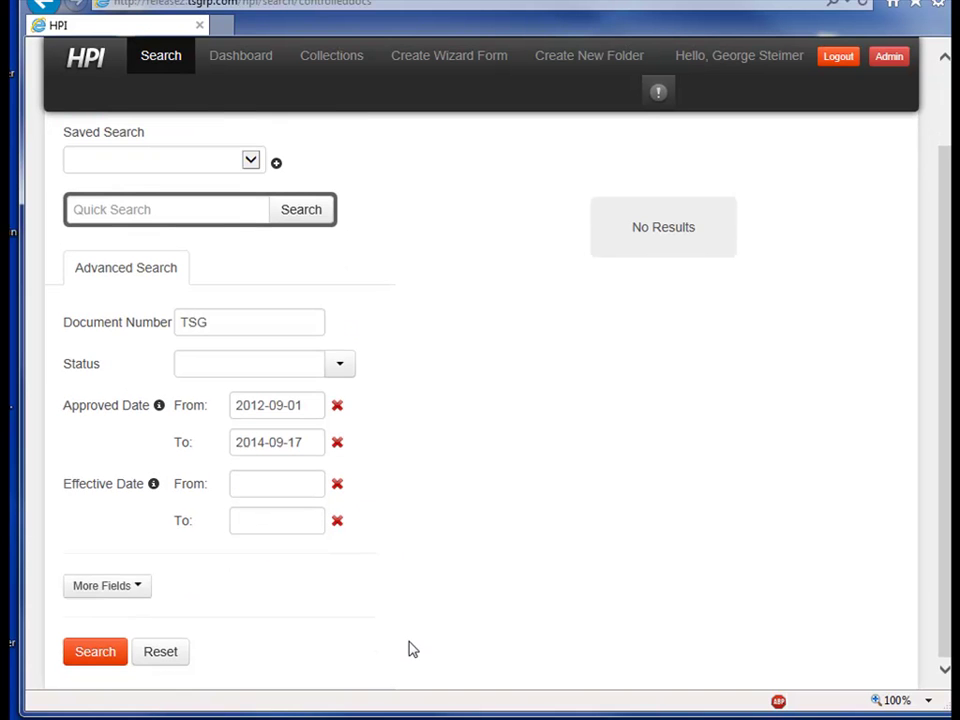
pyautogui.click(118, 590)
pyautogui.scroll(-2, 295, 608)
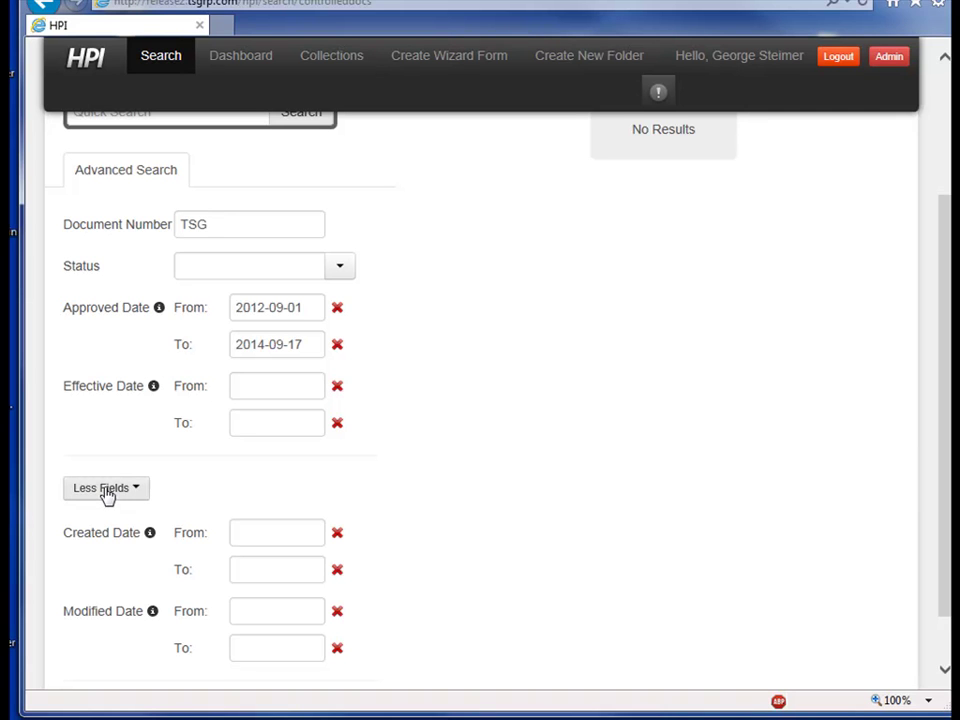
pyautogui.click(108, 489)
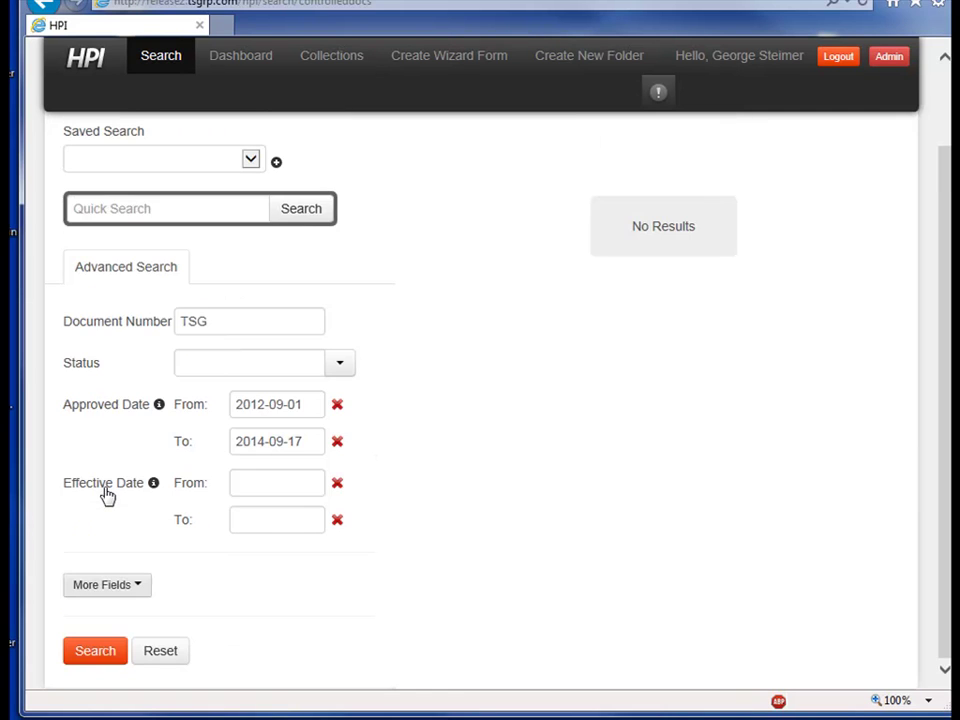
pyautogui.scroll(2, 446, 574)
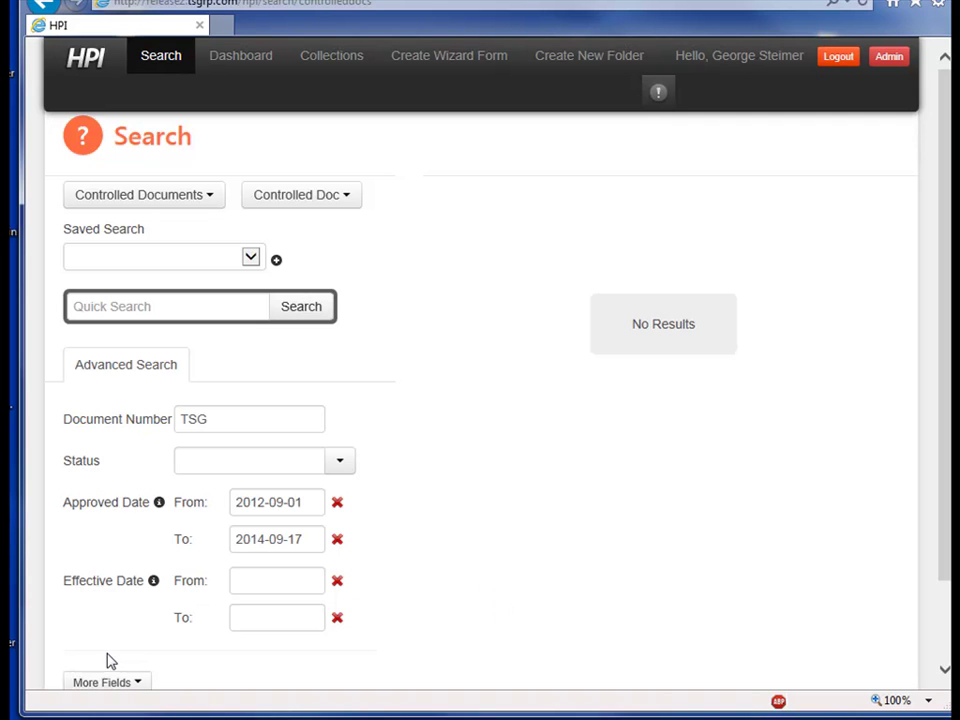
# - Run the Controlled Documents advanced search with the TSG document number and approved date range
pyautogui.click(243, 427)
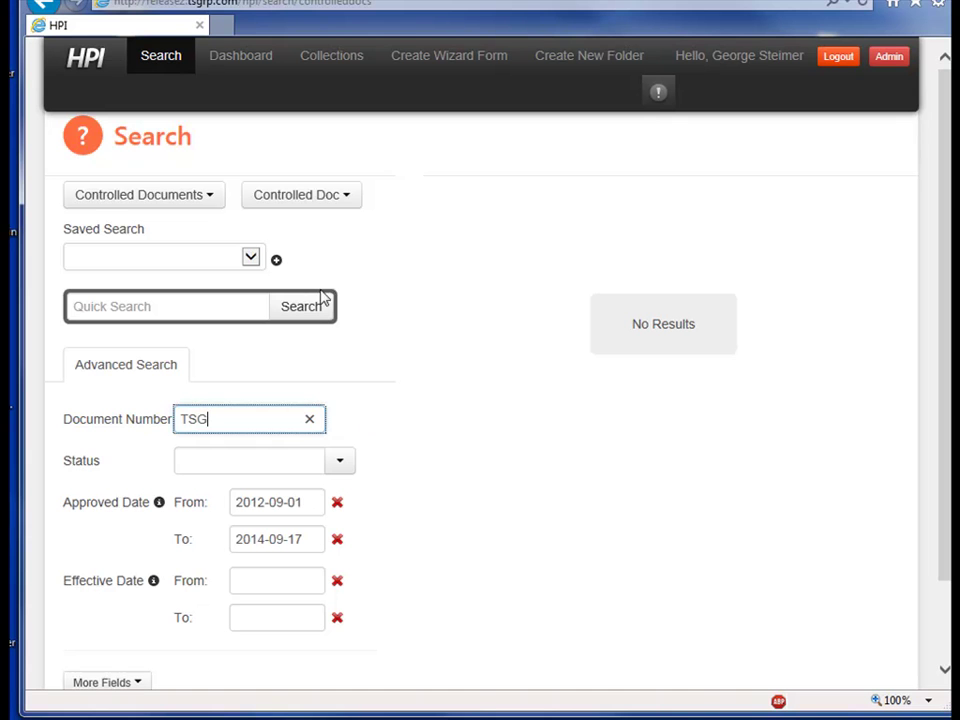
pyautogui.scroll(-2, 215, 600)
pyautogui.click(108, 654)
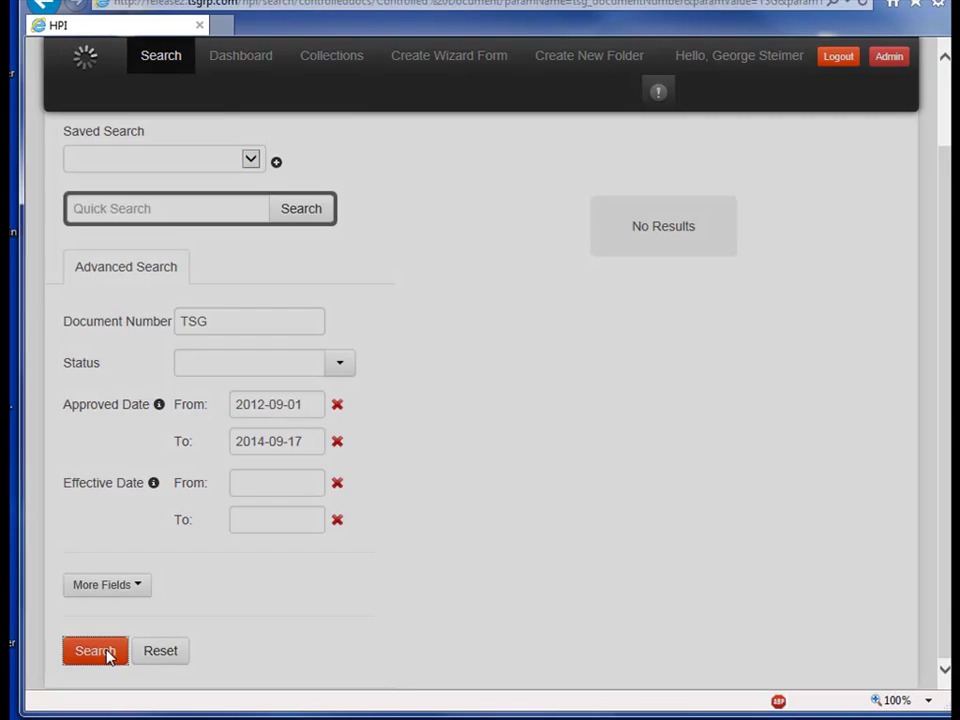
pyautogui.scroll(2, 620, 638)
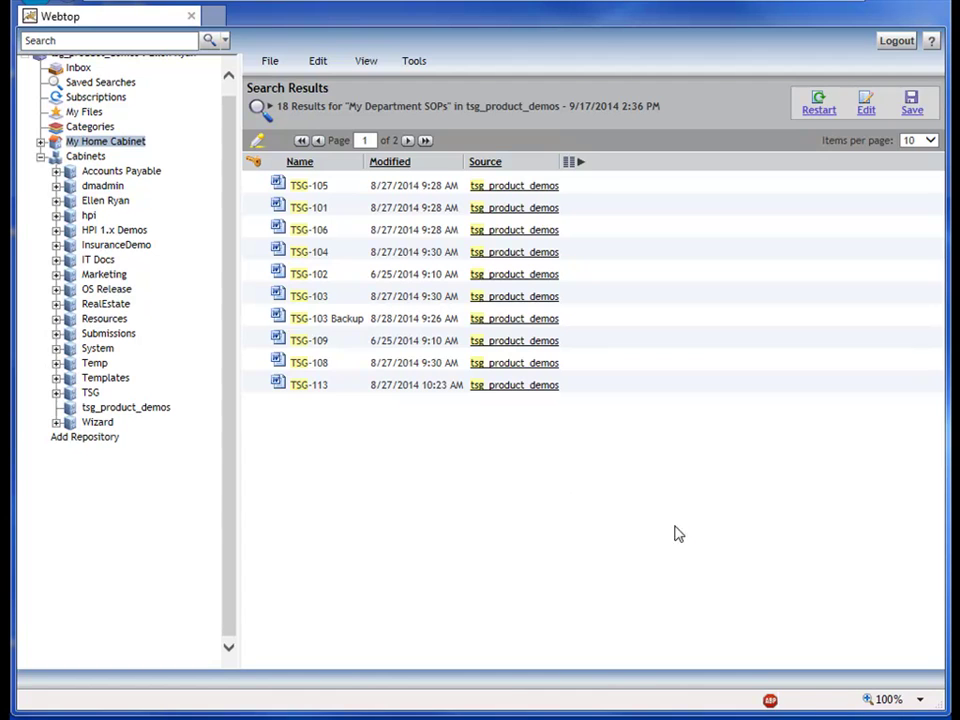
# - Switch to Webtop, open the My Department SOPs search for editing, and enlarge its dialog to reveal all the action buttons
pyautogui.click(867, 120)
pyautogui.moveTo(896, 176); pyautogui.dragTo(437, 64)
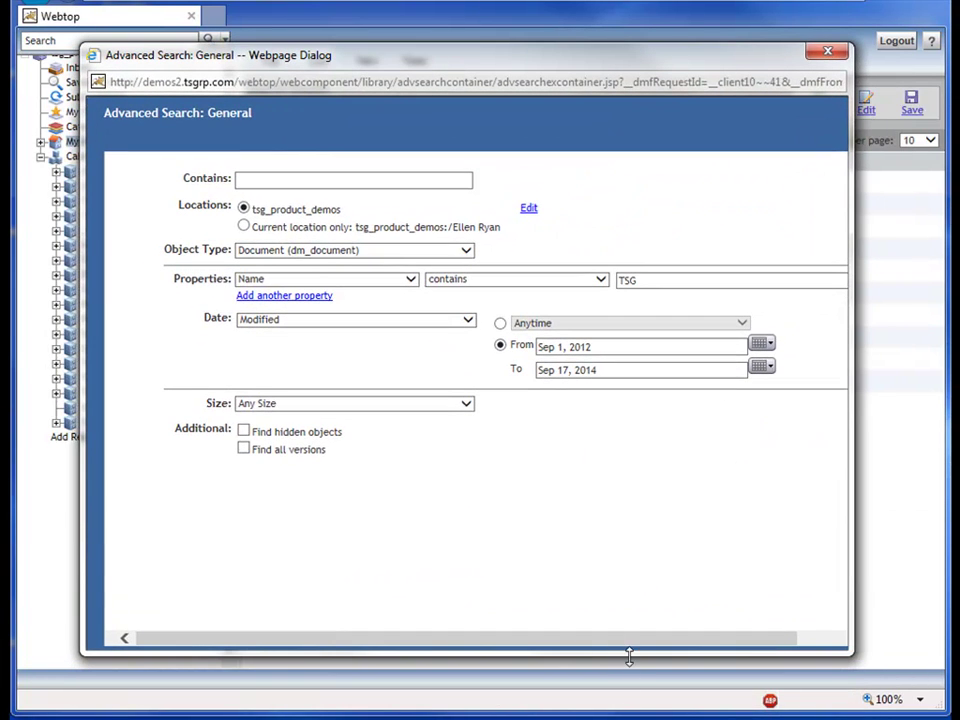
pyautogui.moveTo(629, 656); pyautogui.dragTo(636, 692)
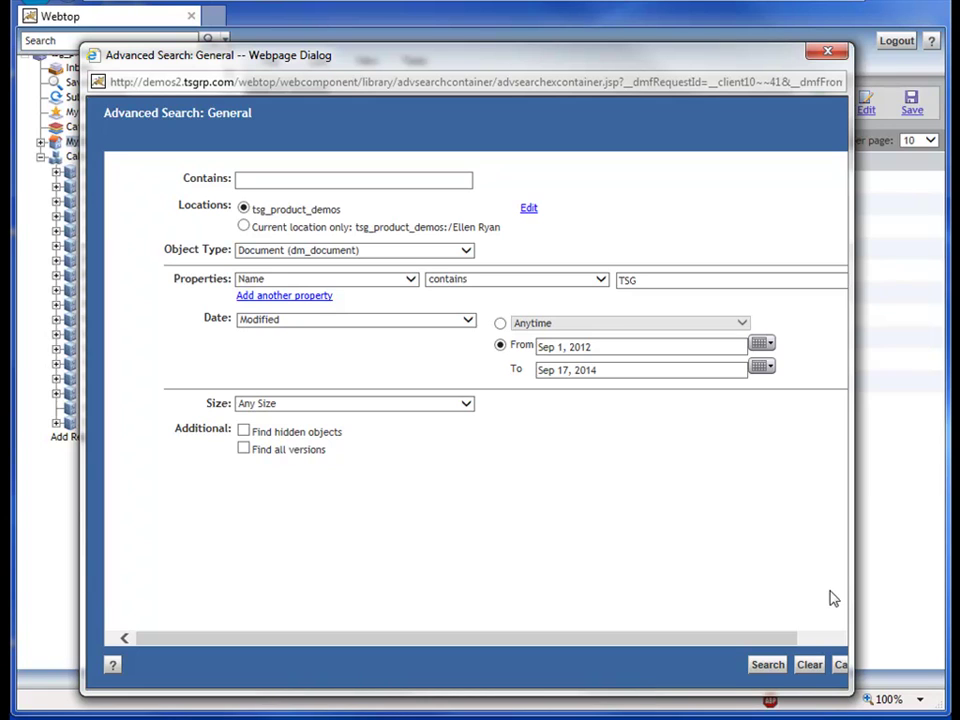
pyautogui.moveTo(845, 590); pyautogui.dragTo(915, 581)
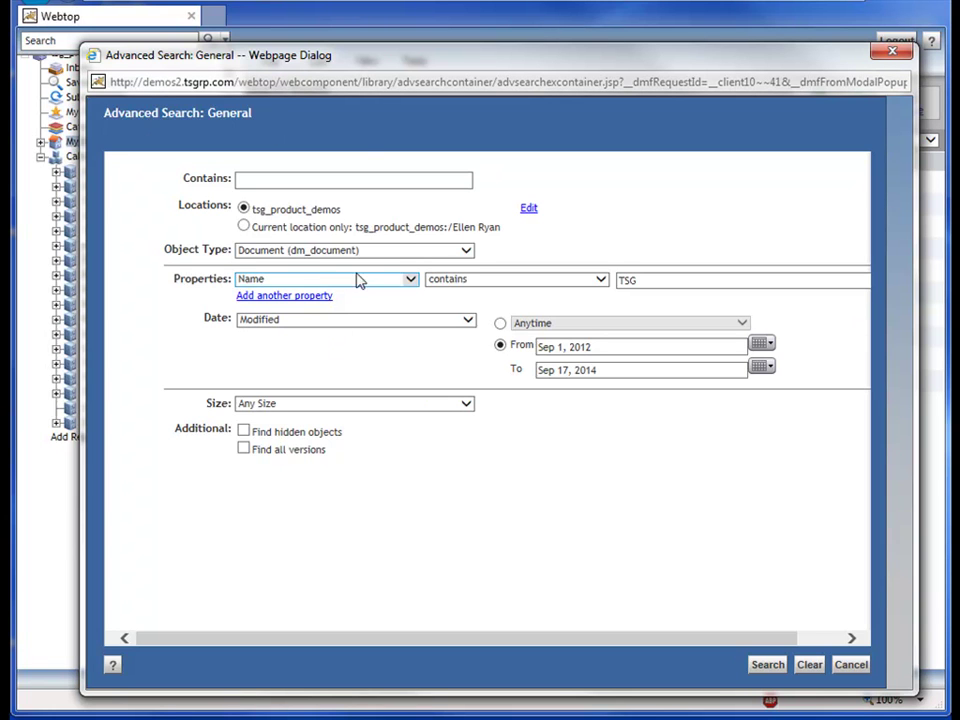
# - Add a second property condition to the search requiring that the Title contains Disaster
pyautogui.click(299, 298)
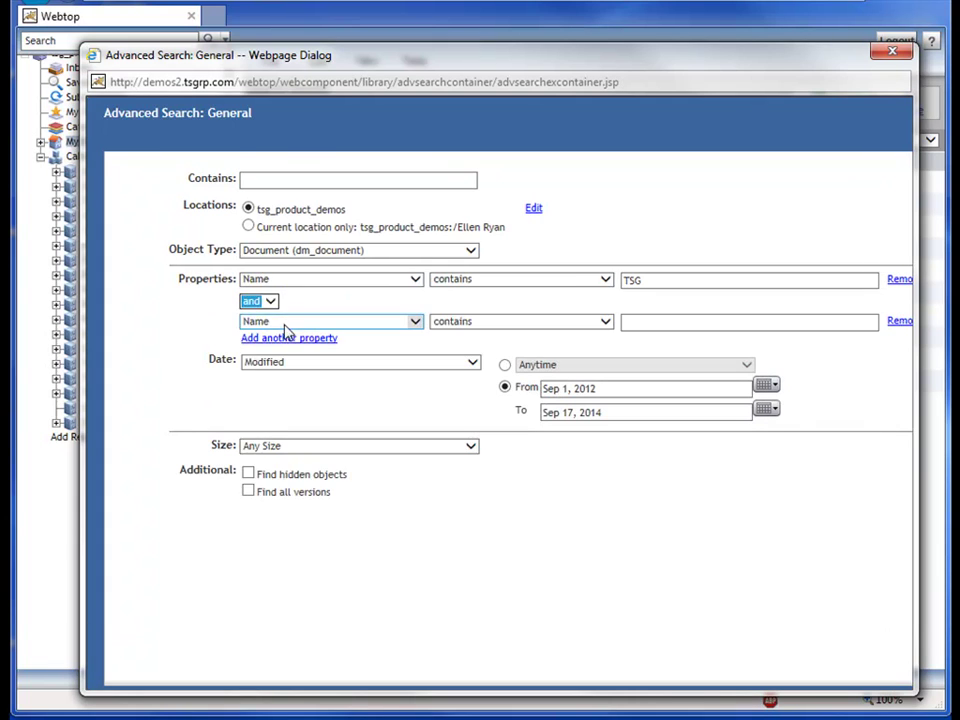
pyautogui.click(286, 326)
pyautogui.press('t')
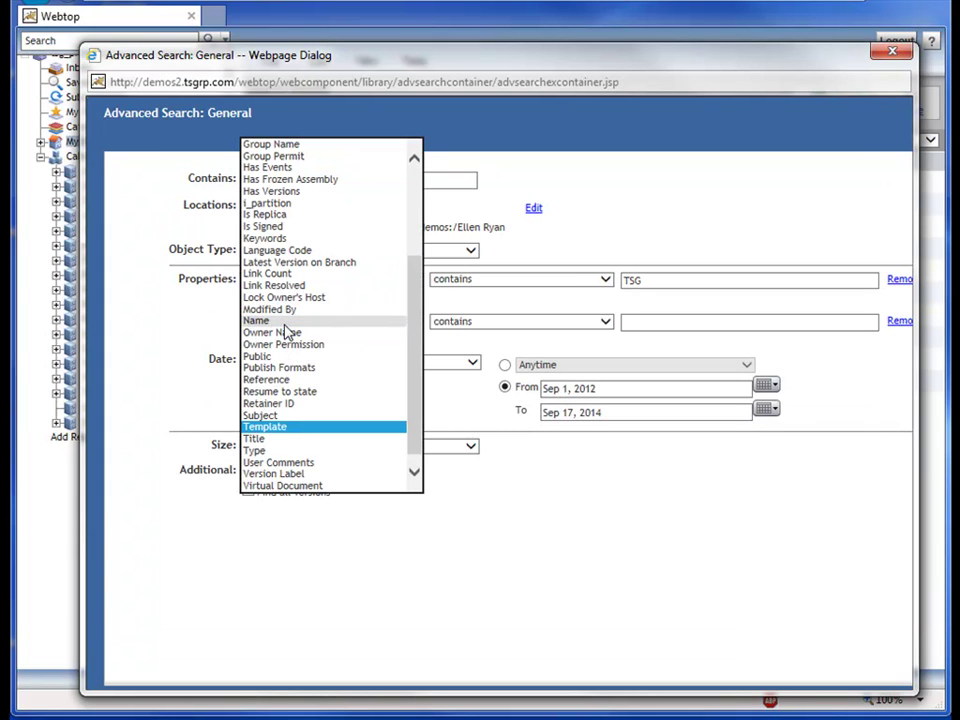
pyautogui.click(268, 440)
pyautogui.click(634, 321)
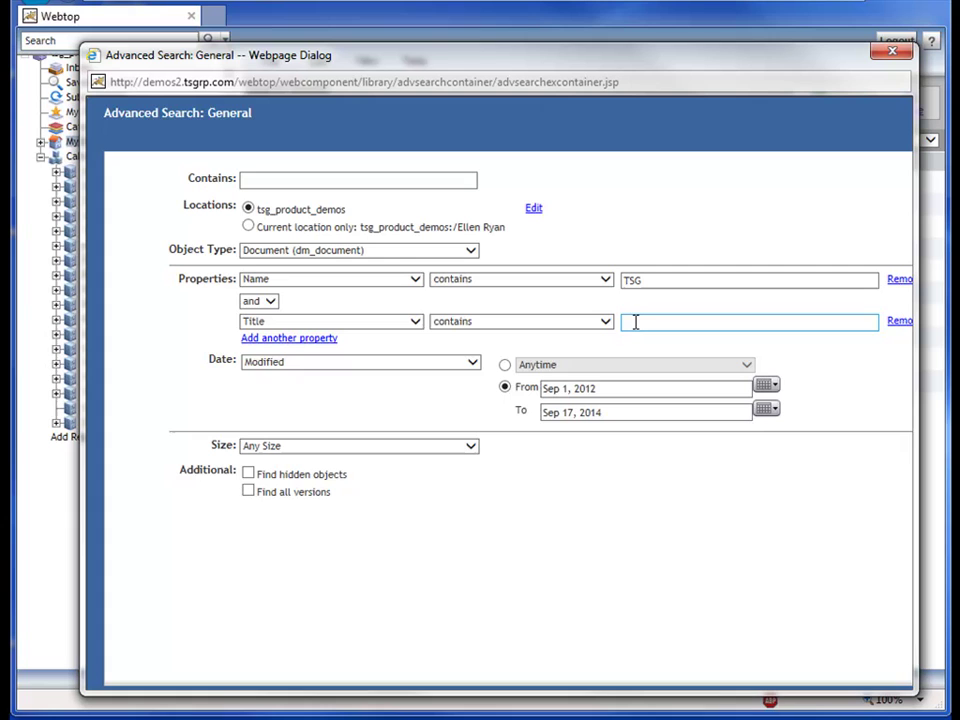
pyautogui.write('Disaster')
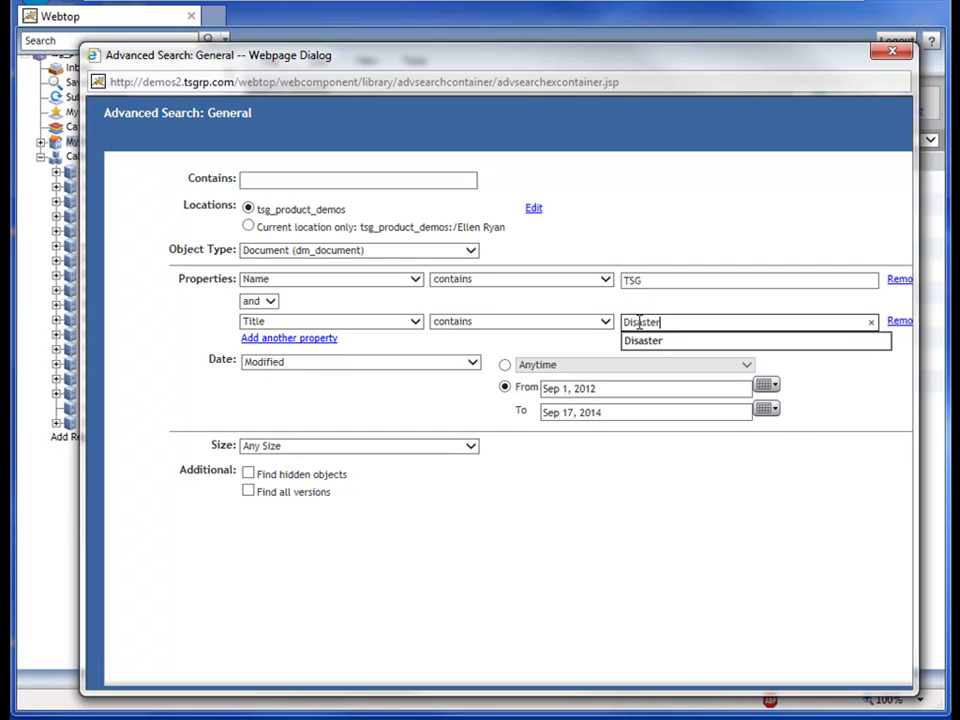
# - Accept Disaster as the title value and run the edited My Department SOPs search
pyautogui.press('Down')
pyautogui.press('Return')
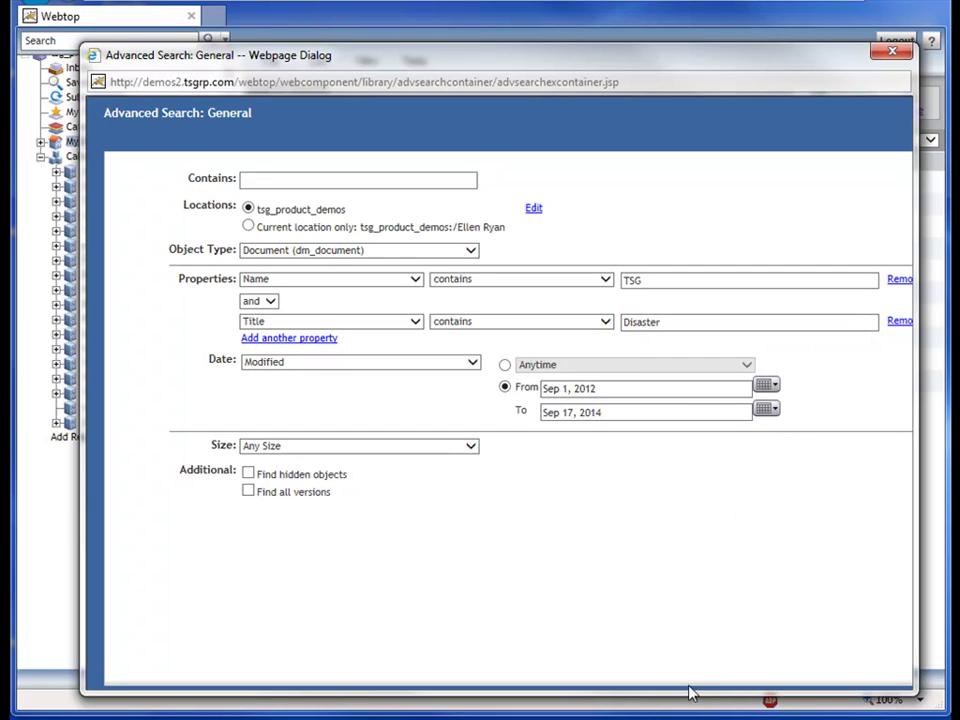
pyautogui.moveTo(690, 689); pyautogui.dragTo(704, 710)
pyautogui.click(838, 703)
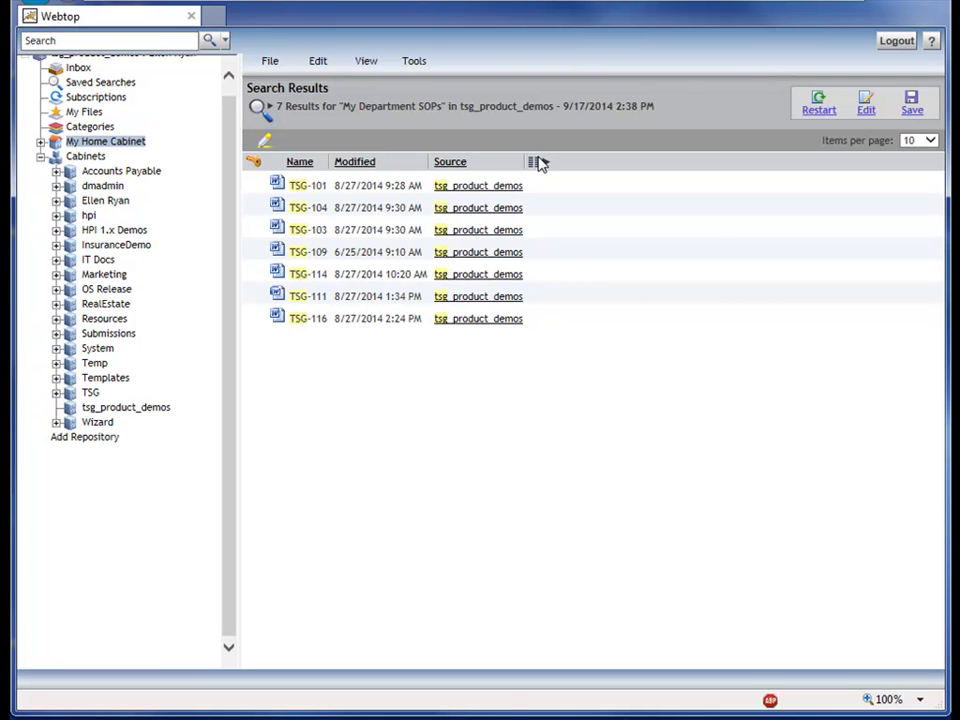
# - Add the Lifecycle State and Modifier attributes as columns of the search results
pyautogui.click(538, 163)
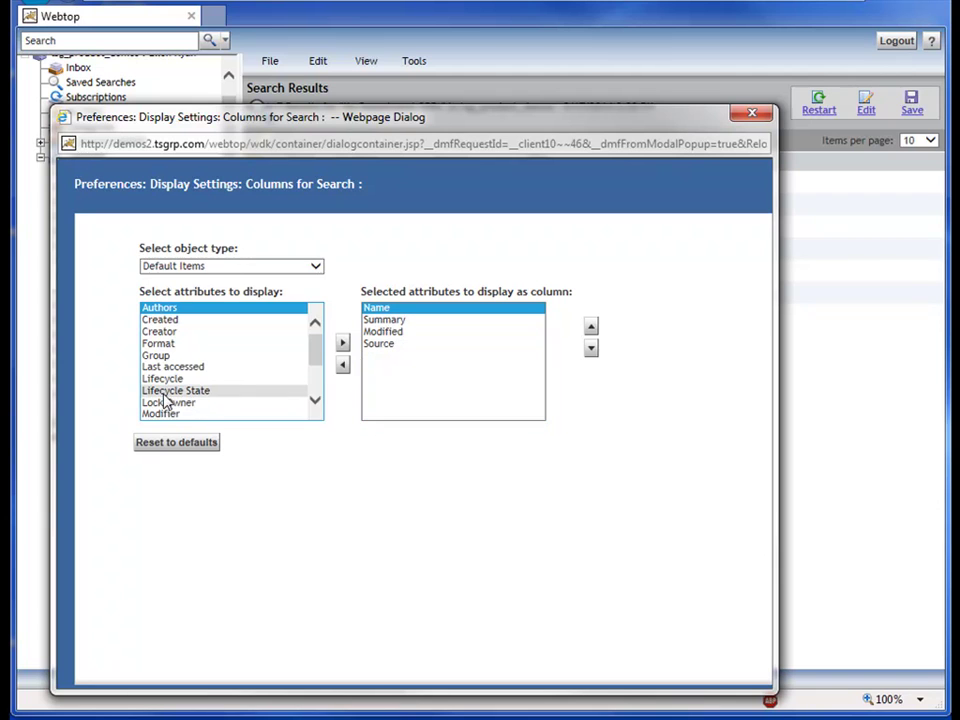
pyautogui.click(190, 378)
pyautogui.click(214, 390)
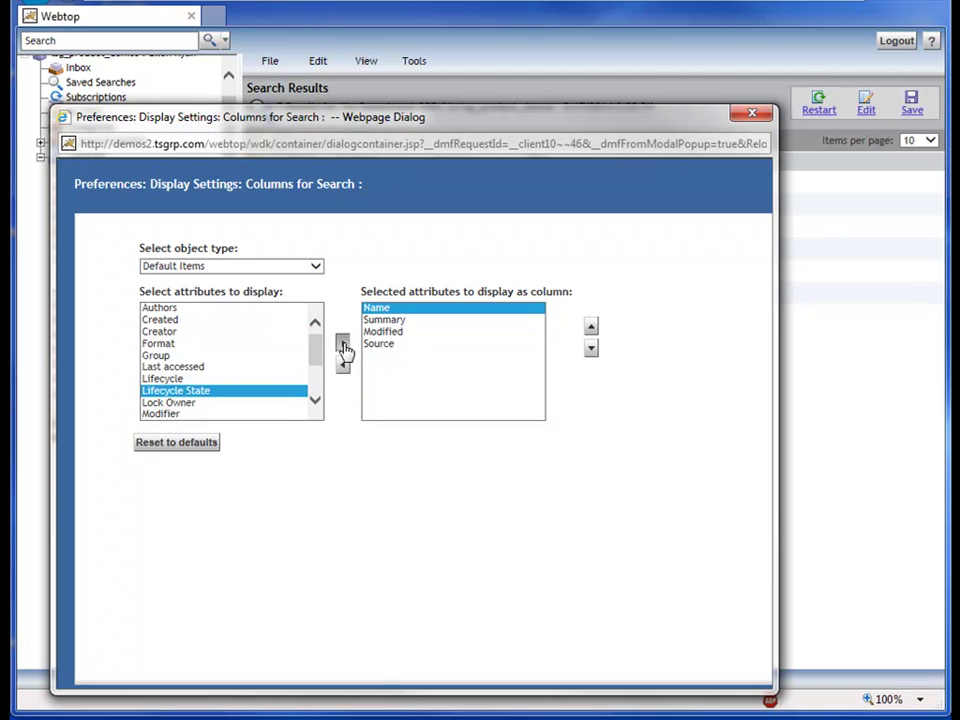
pyautogui.click(343, 348)
pyautogui.click(160, 330)
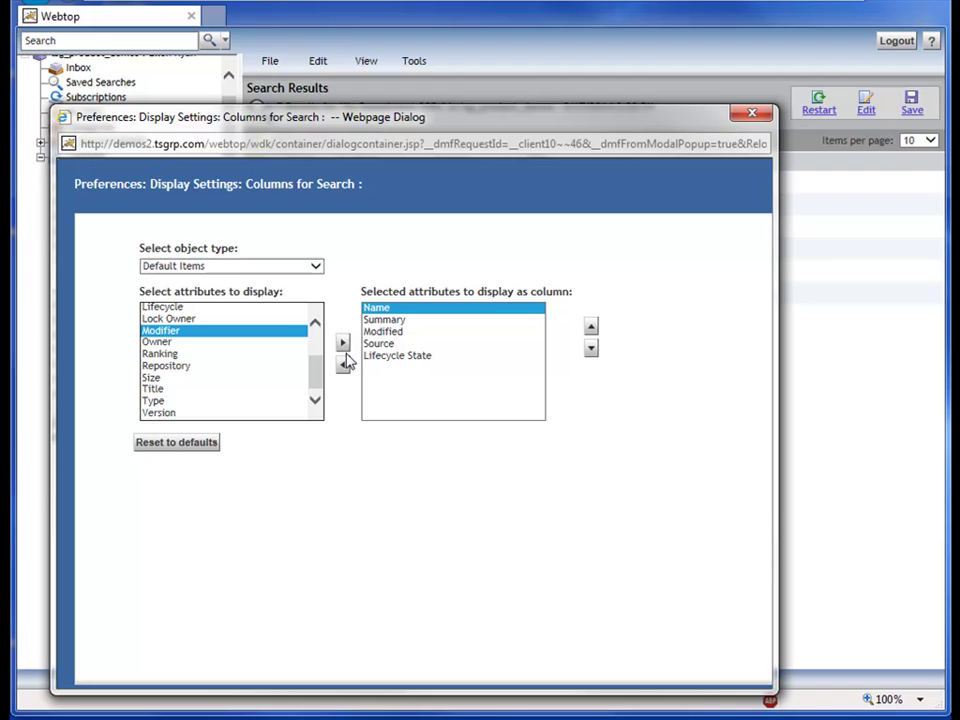
pyautogui.click(343, 345)
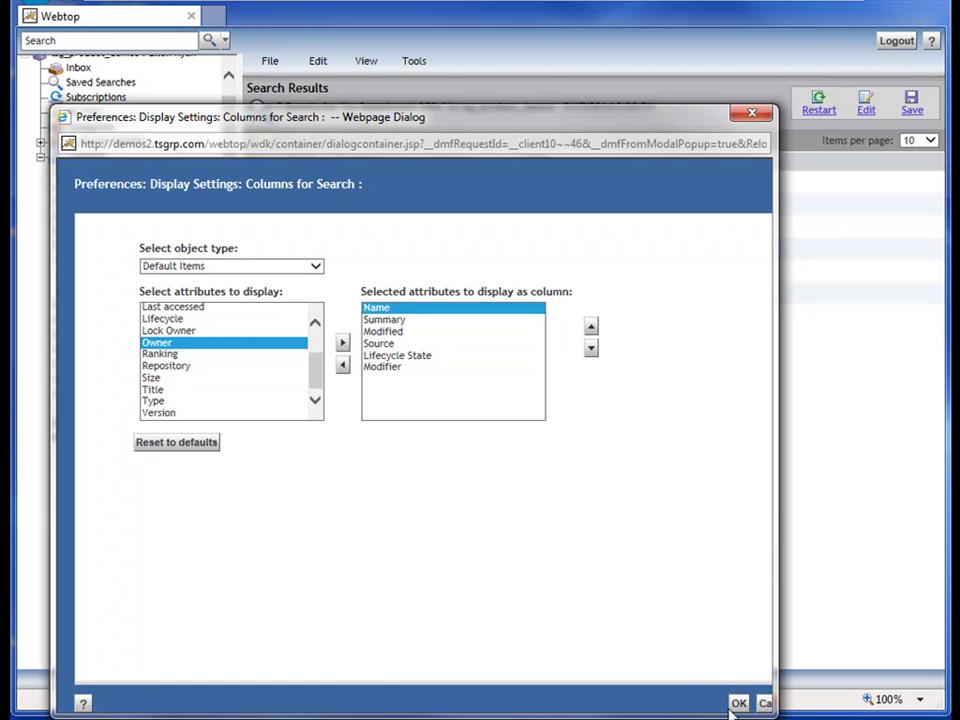
pyautogui.click(737, 703)
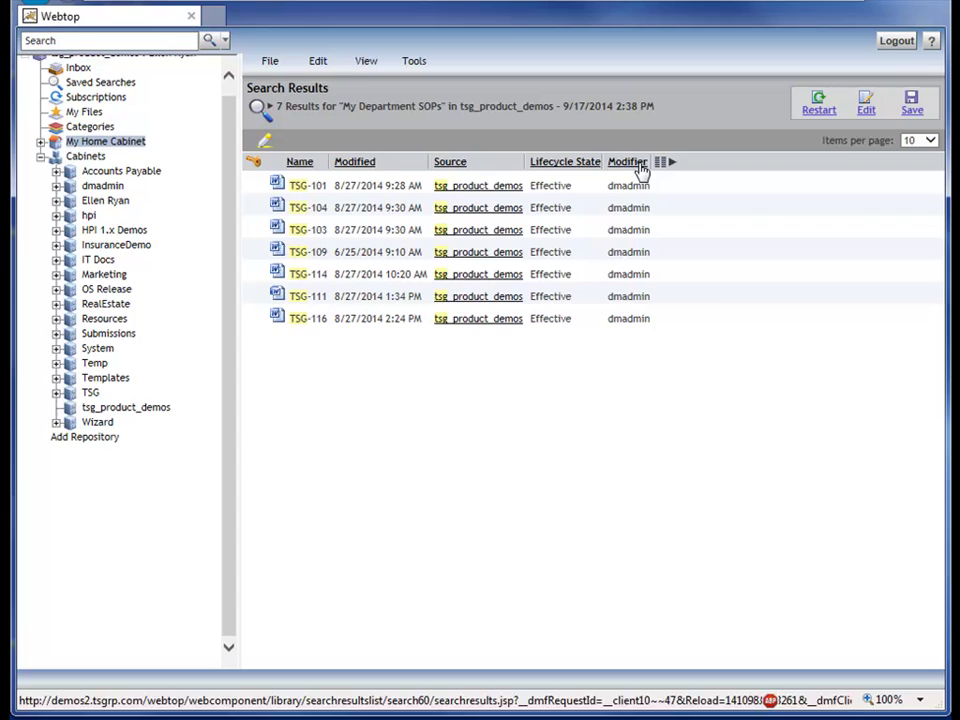
# - Sort the search results by Name in descending order and add TSG-114 to the favorites
pyautogui.click(302, 162)
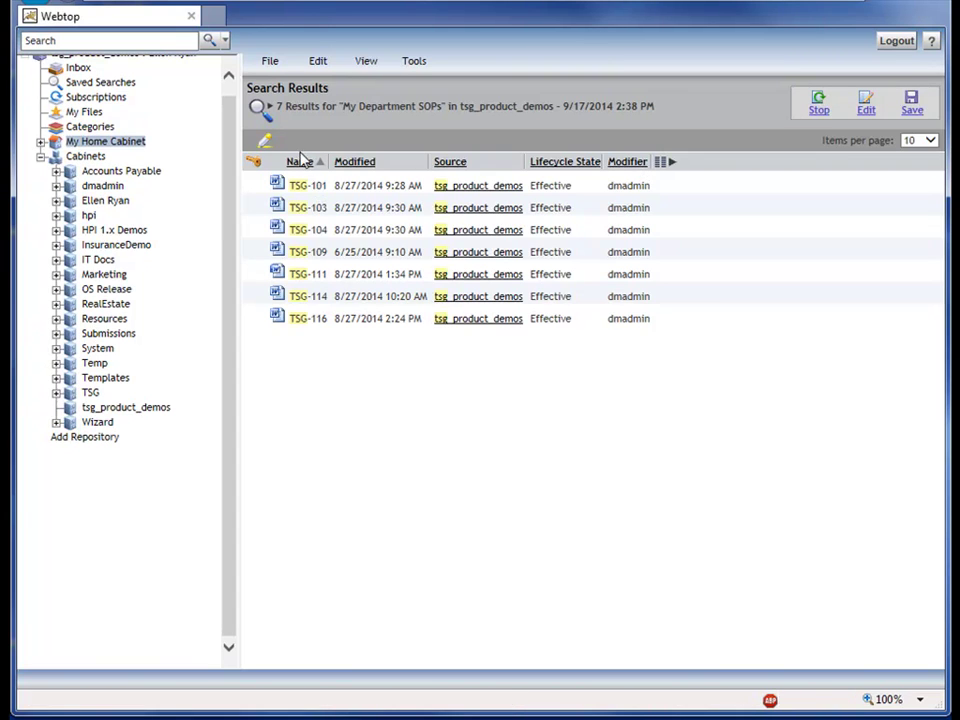
pyautogui.click(303, 166)
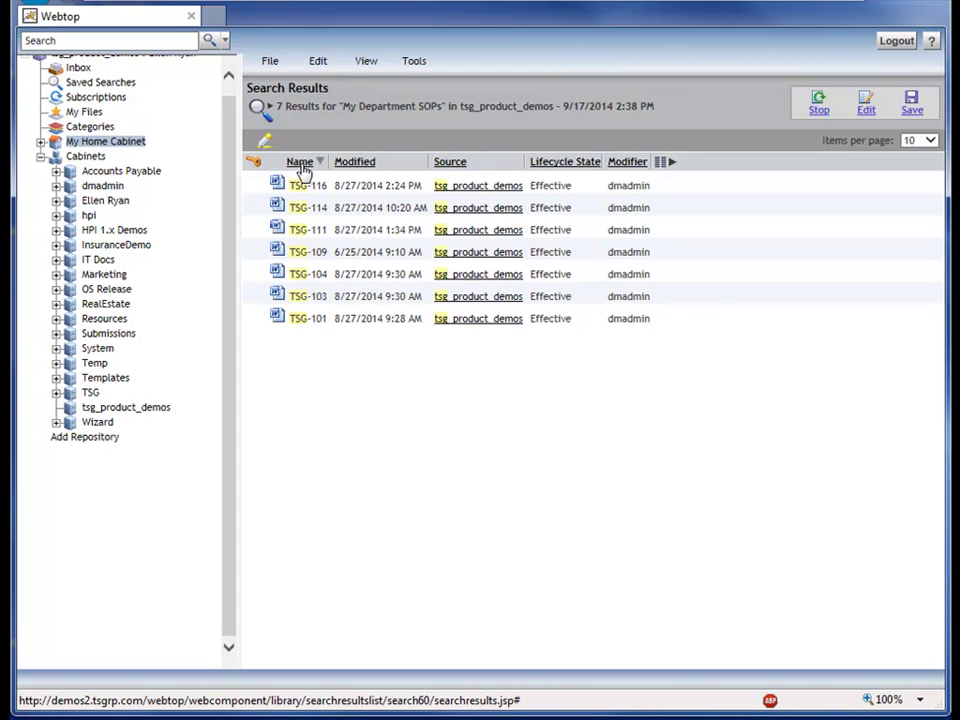
pyautogui.rightClick(375, 212)
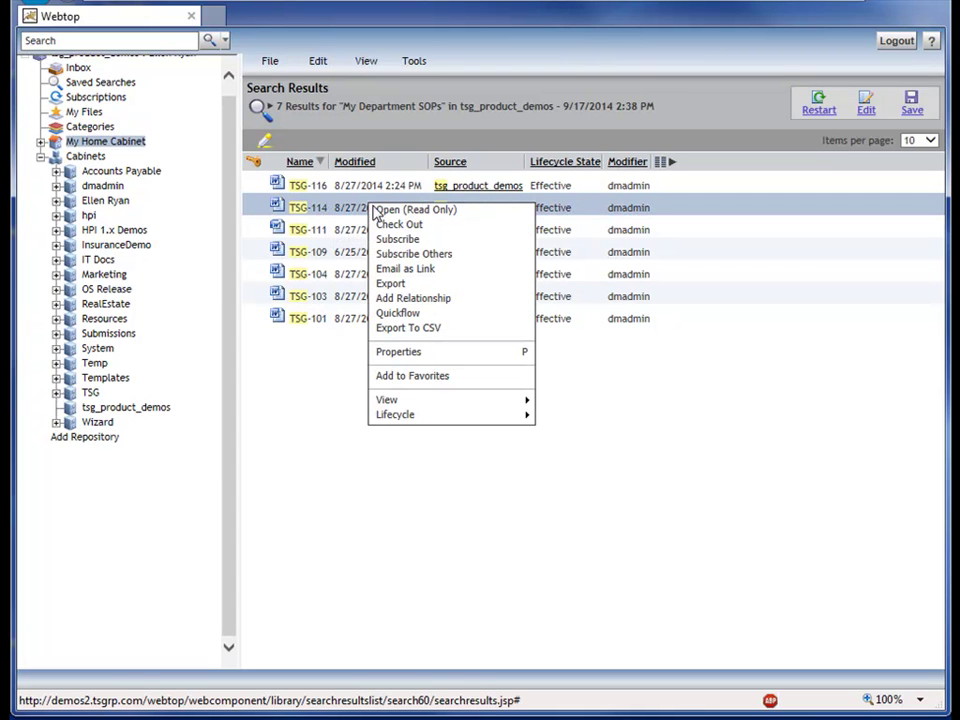
pyautogui.click(439, 377)
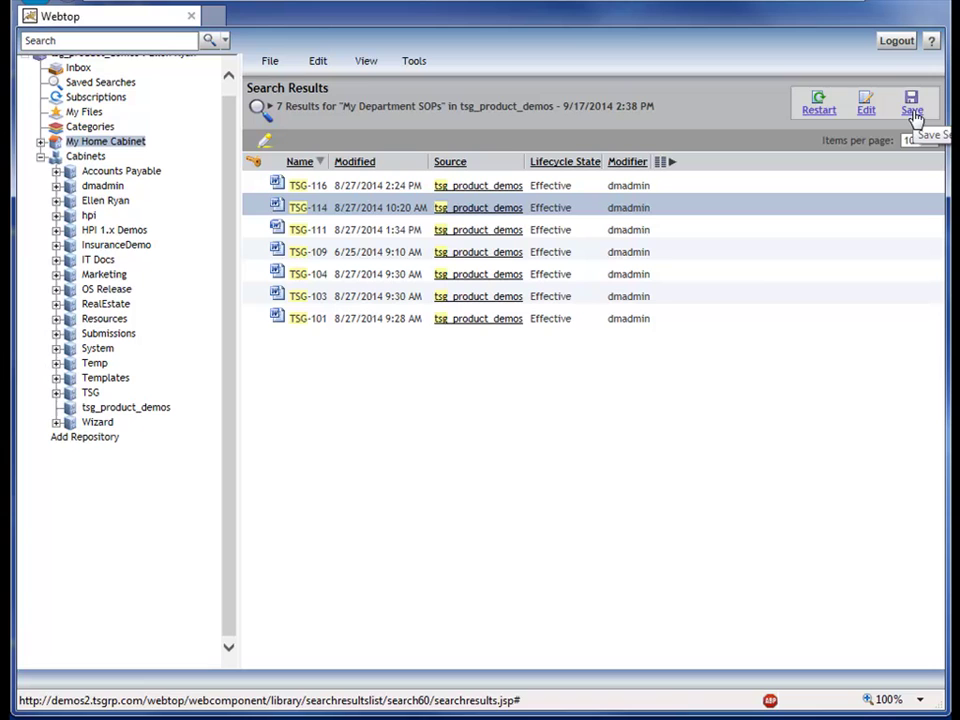
# - Open the repository's Saved Searches
pyautogui.click(84, 84)
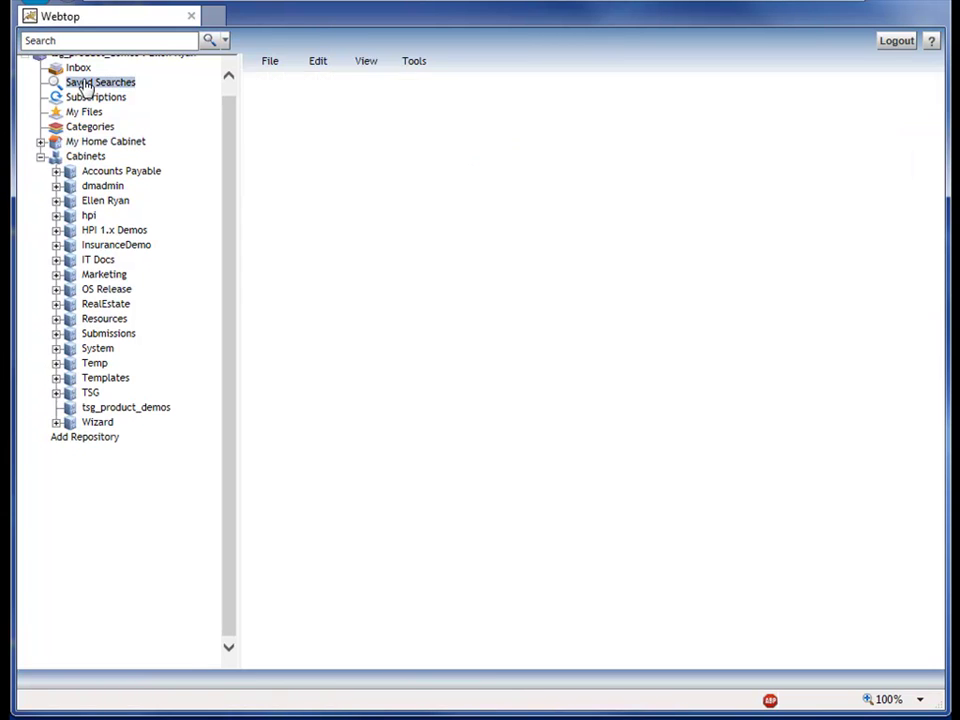
pyautogui.click(335, 153)
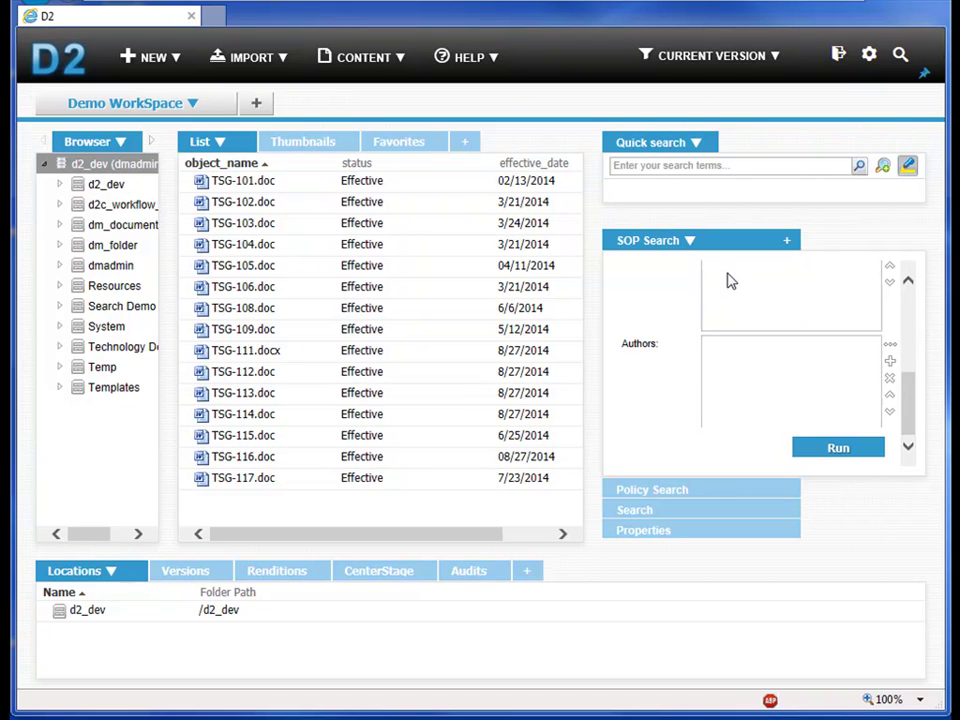
# - Switch to D2 and run the SOP Search with the Title set to Disaster
pyautogui.moveTo(911, 399); pyautogui.dragTo(906, 311)
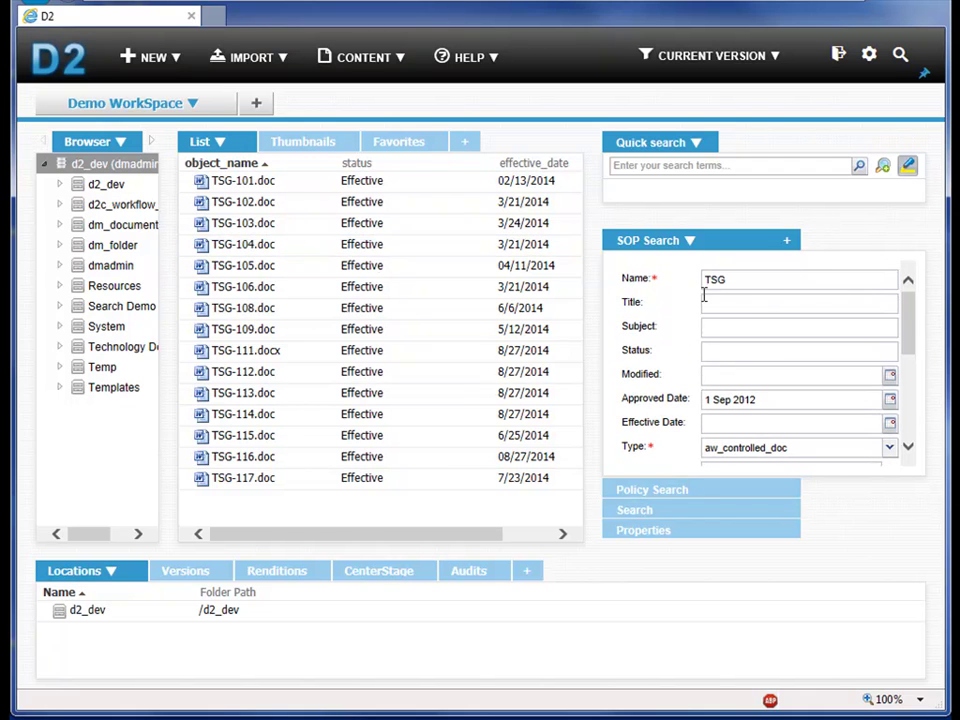
pyautogui.click(762, 306)
pyautogui.write('Disaster')
pyautogui.moveTo(913, 343); pyautogui.dragTo(917, 446)
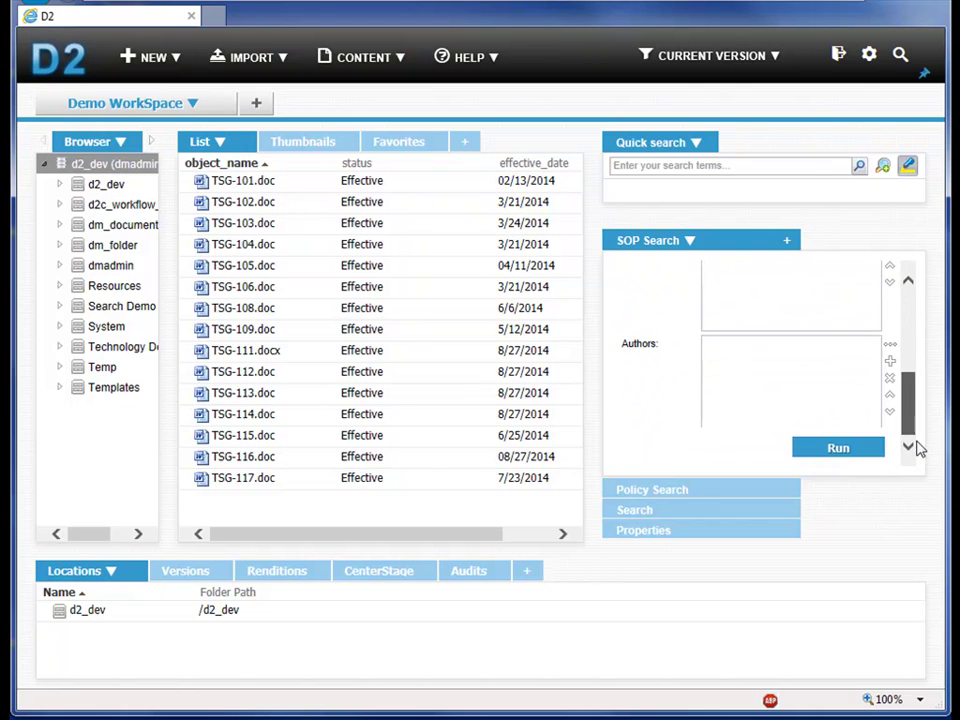
pyautogui.click(866, 452)
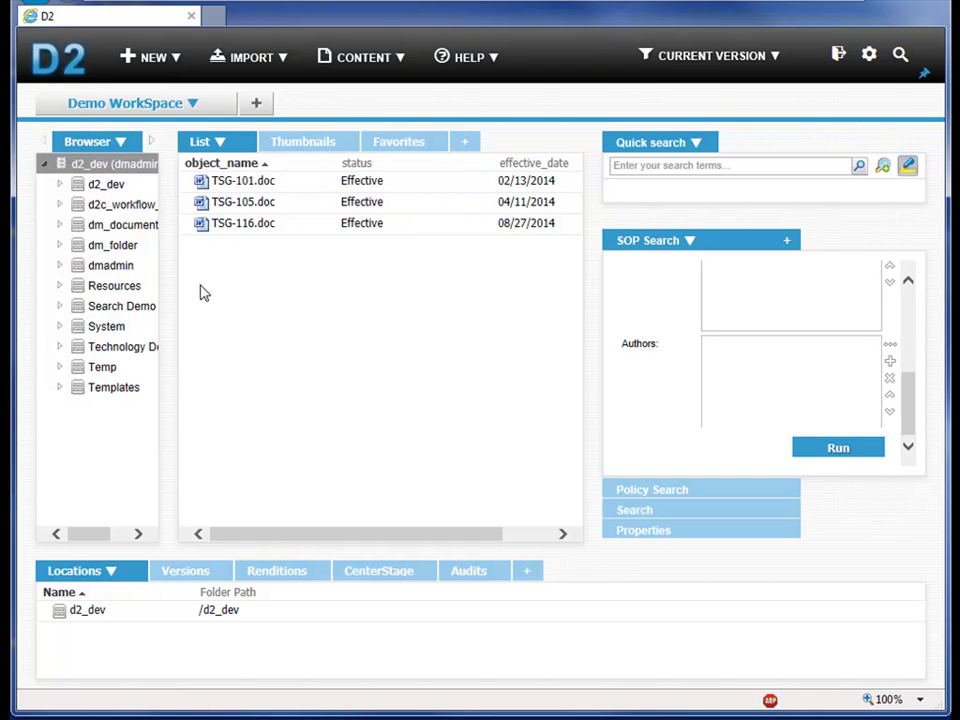
# - Sort the results by object_name in descending order and back to ascending order
pyautogui.click(241, 164)
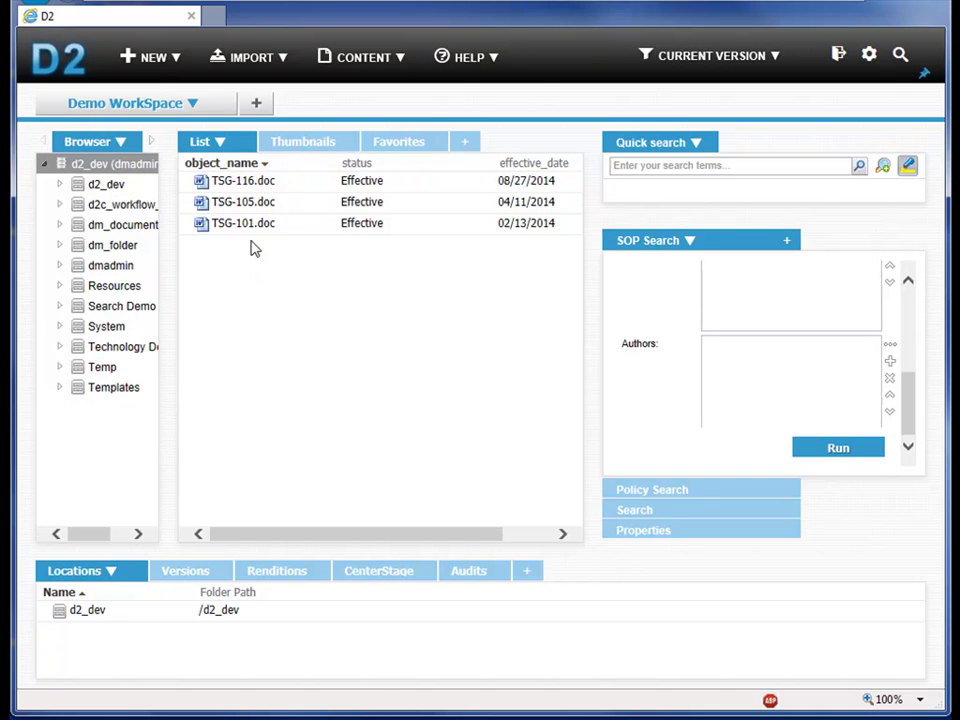
pyautogui.click(254, 168)
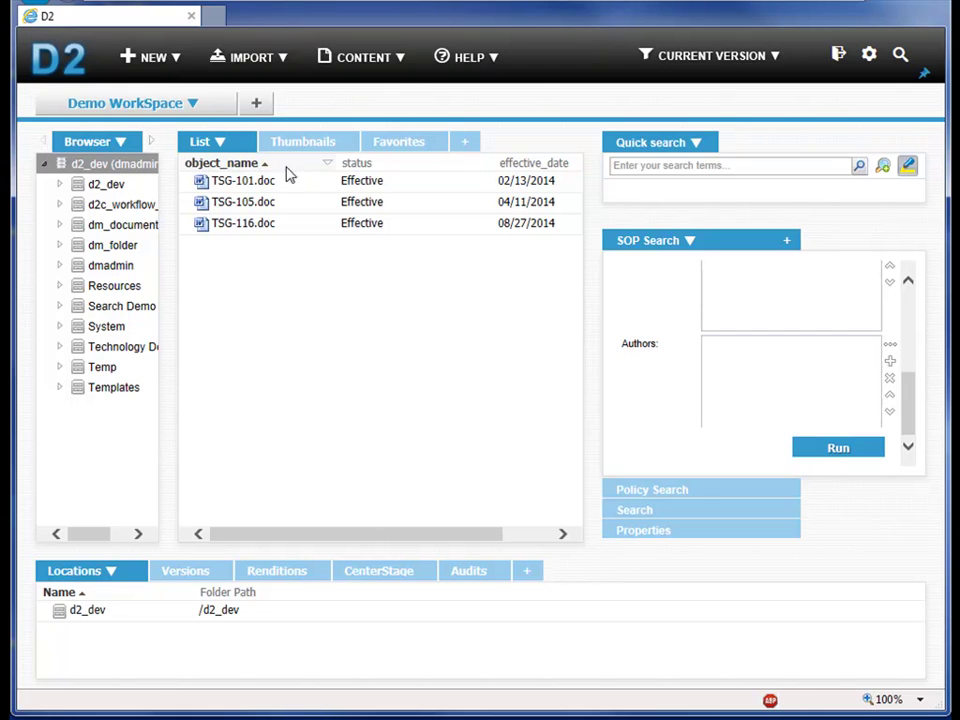
# - Filter the results list to object names containing 10
pyautogui.click(329, 166)
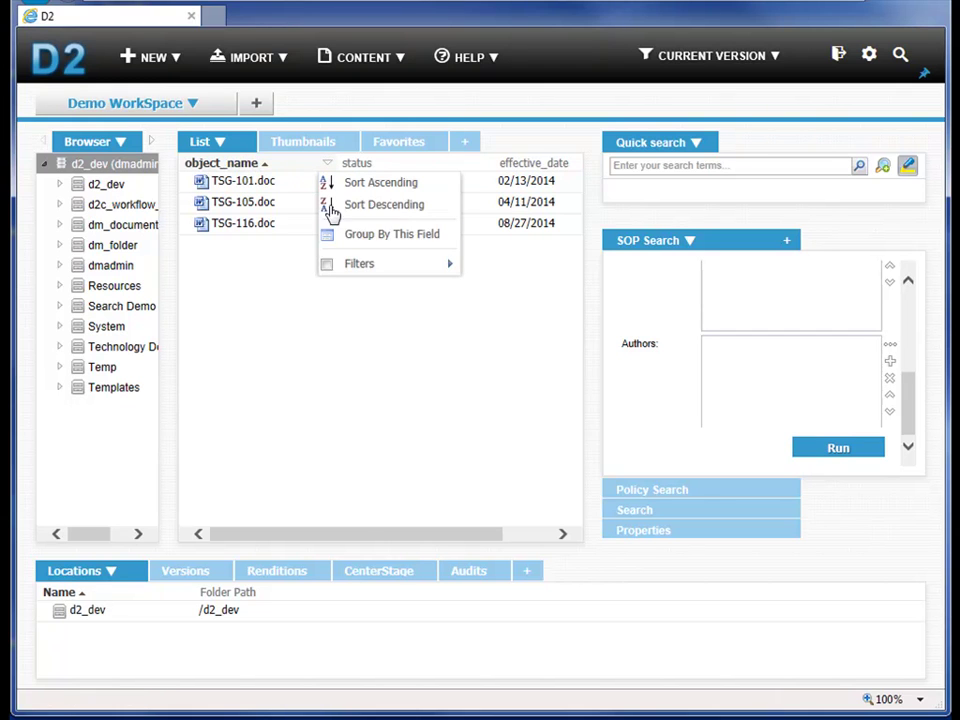
pyautogui.click(329, 266)
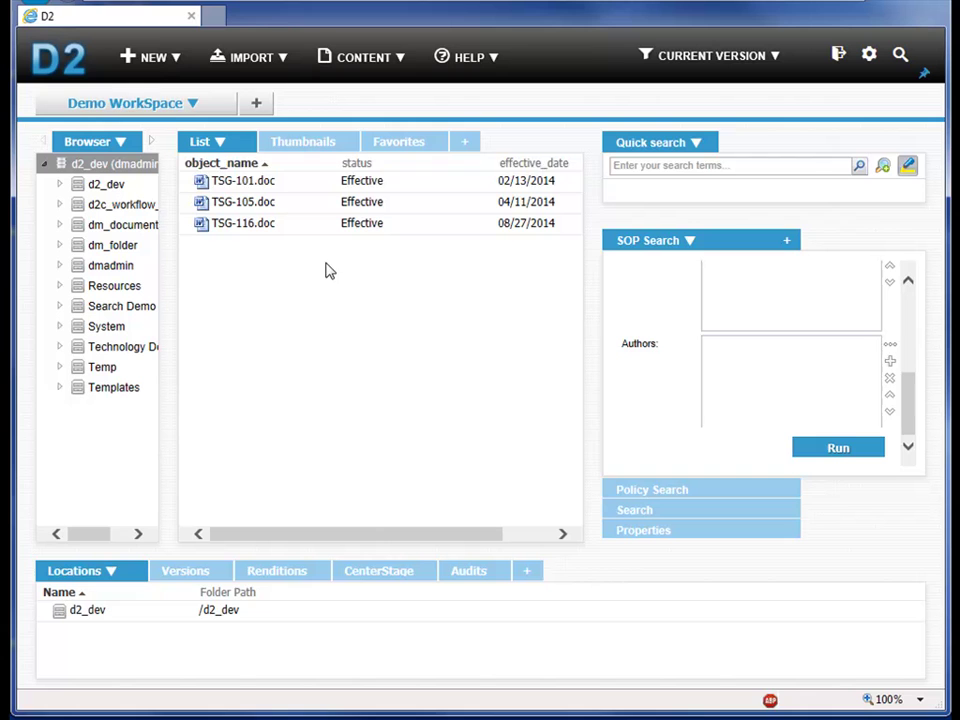
pyautogui.click(327, 164)
pyautogui.moveTo(371, 268)
pyautogui.click(515, 265)
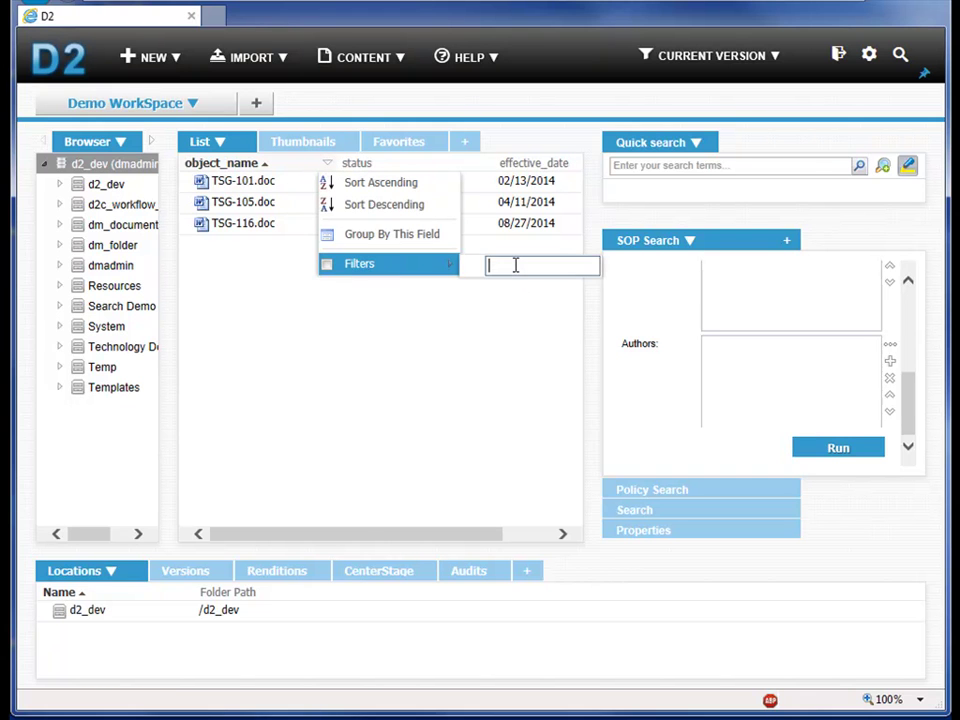
pyautogui.write('10')
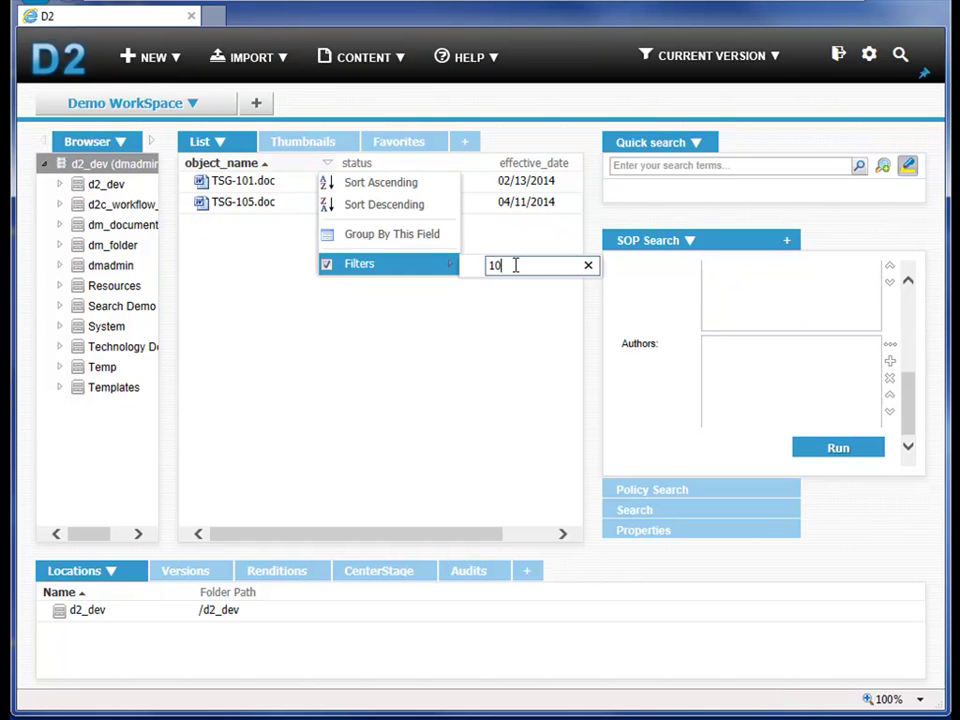
pyautogui.press('Return')
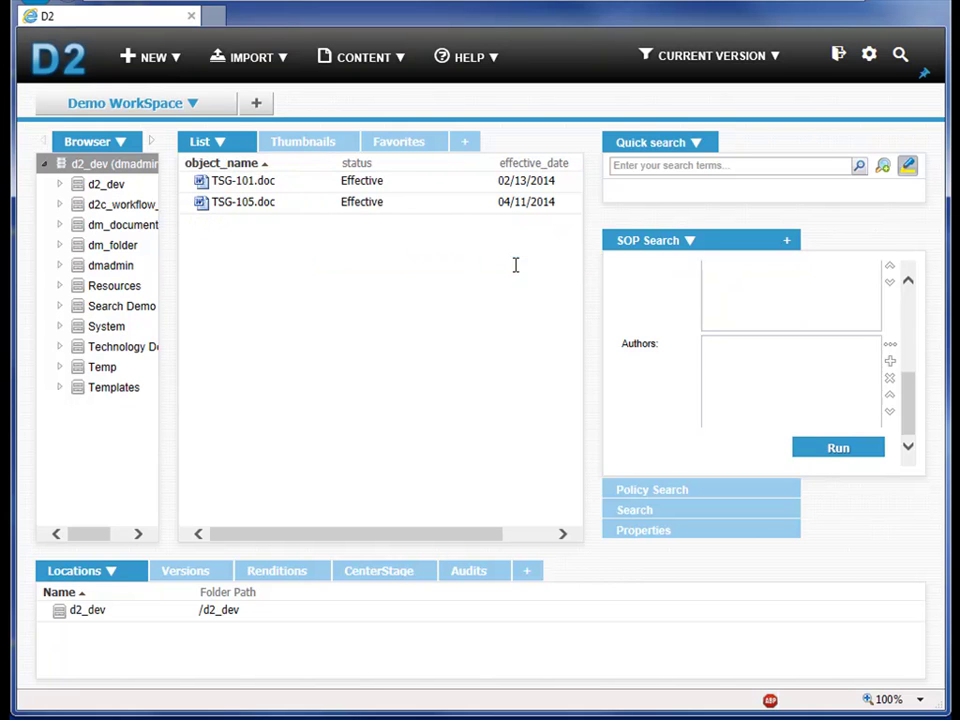
# - Select TSG-105.doc in the filtered list and turn off the object_name filter
pyautogui.click(243, 205)
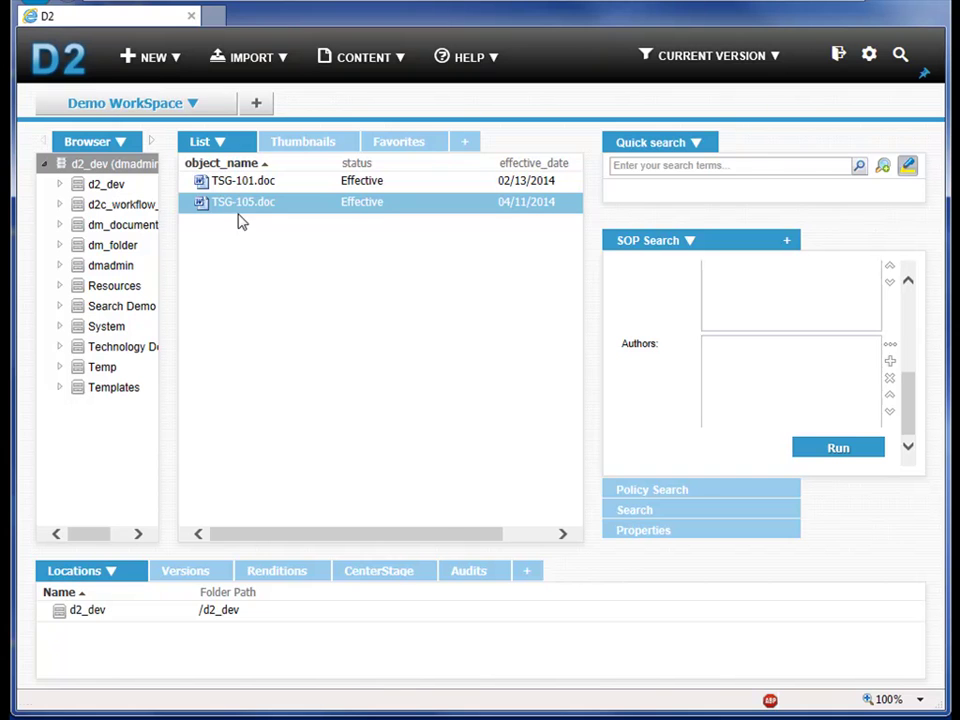
pyautogui.click(328, 165)
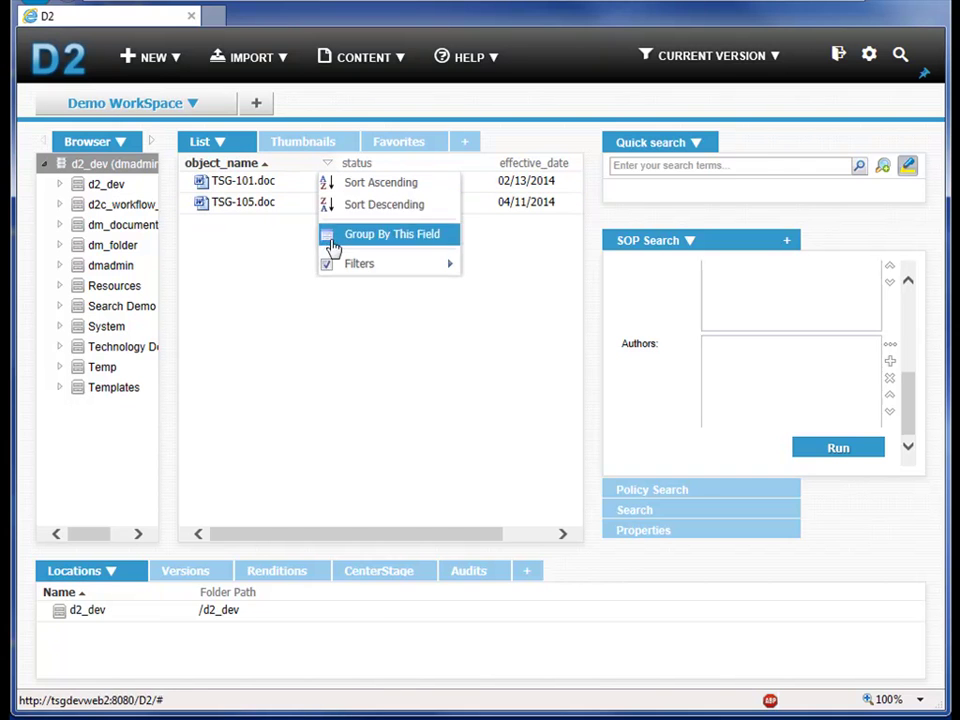
pyautogui.click(328, 266)
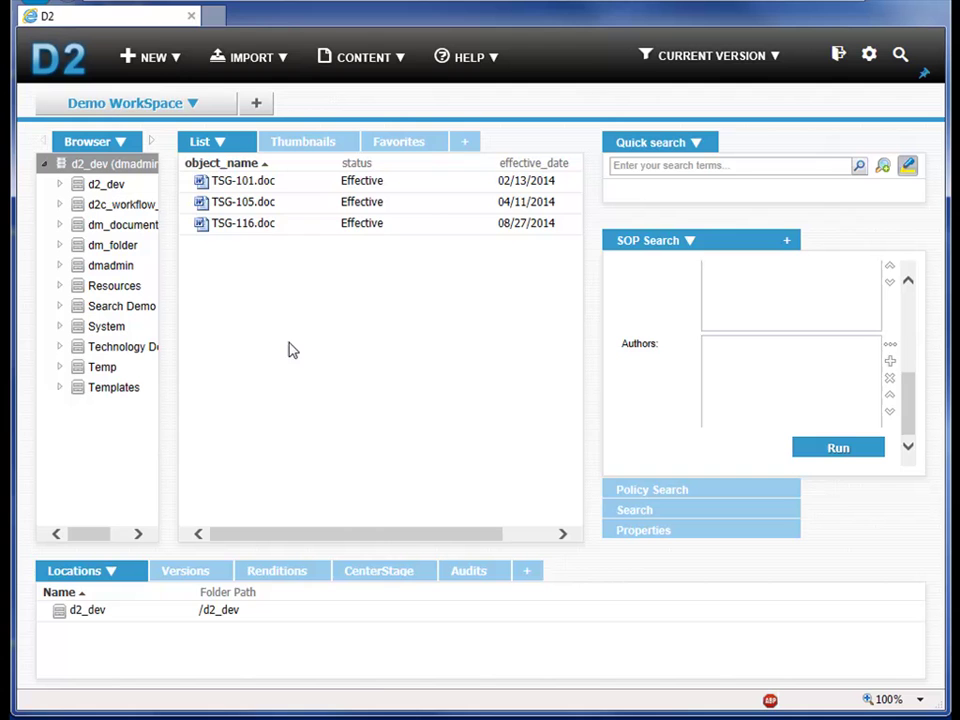
# - Examine the actions available for TSG-101.doc and the documents in Favorites, and return to the results list
pyautogui.click(257, 189)
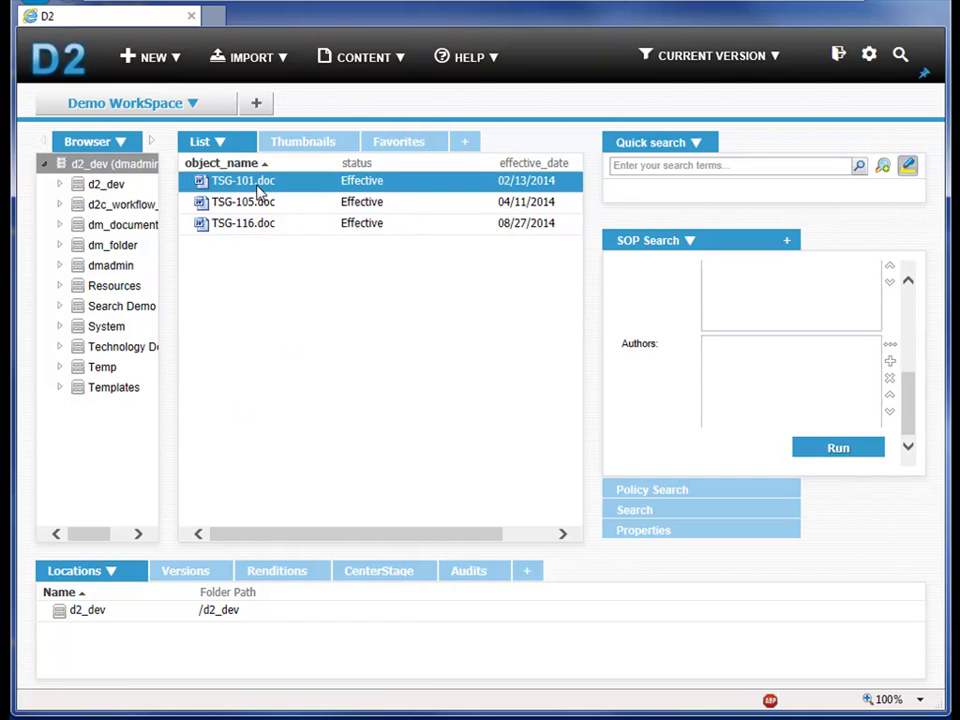
pyautogui.rightClick(259, 191)
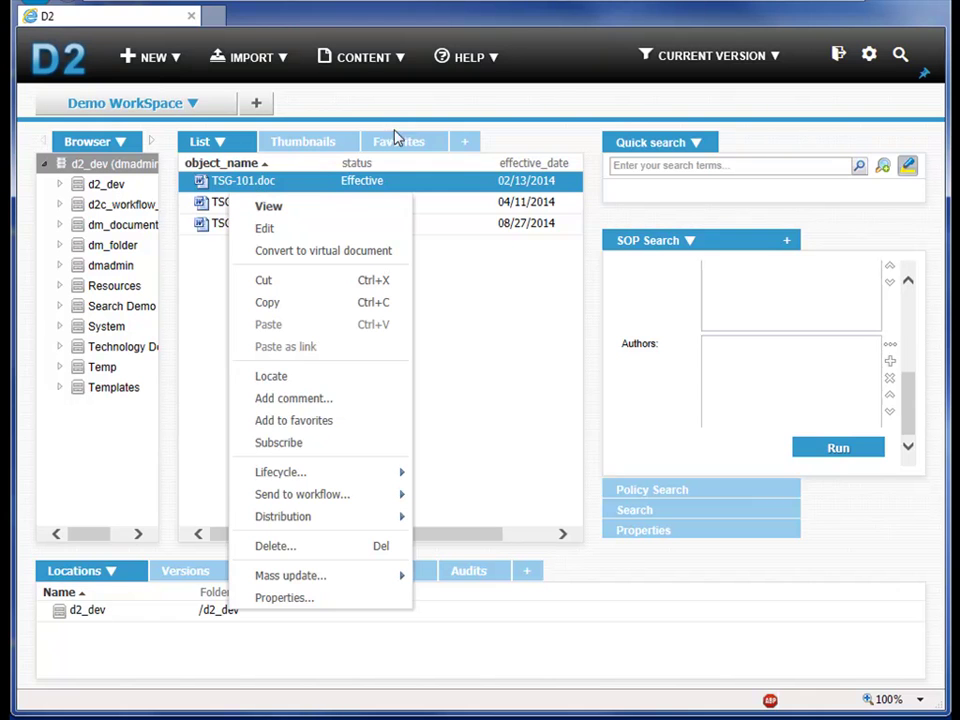
pyautogui.click(418, 147)
pyautogui.click(418, 147)
pyautogui.click(274, 323)
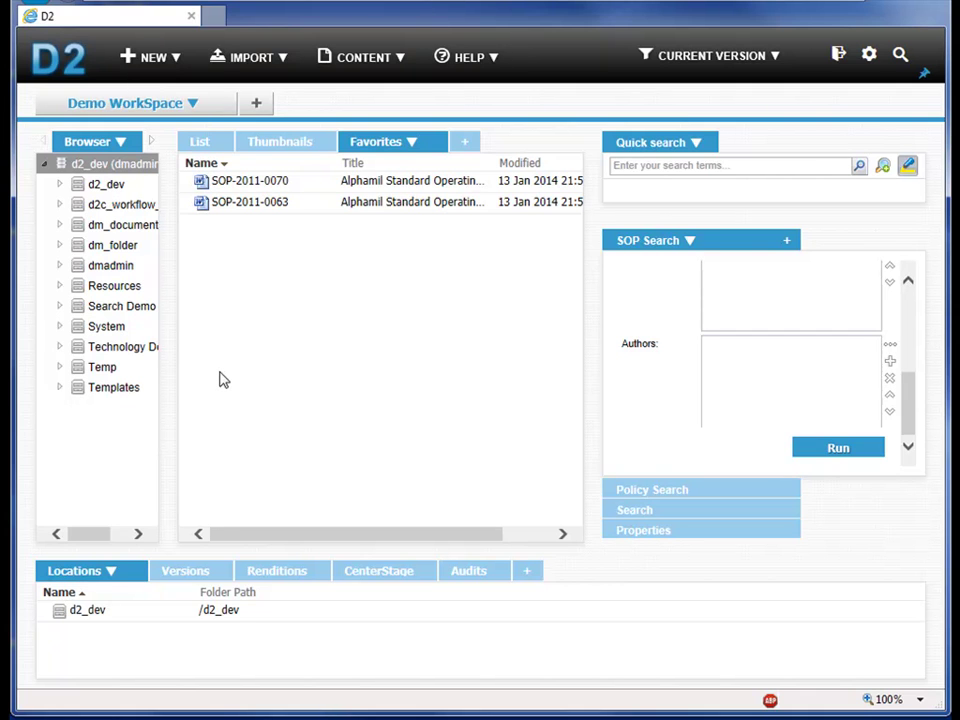
pyautogui.click(393, 208)
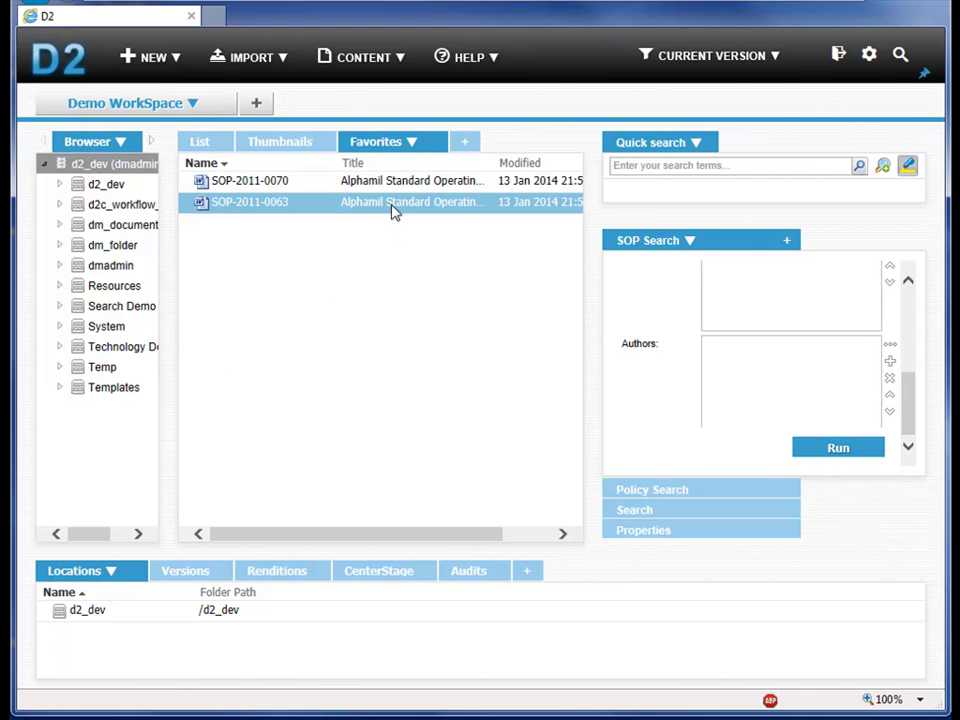
pyautogui.click(200, 141)
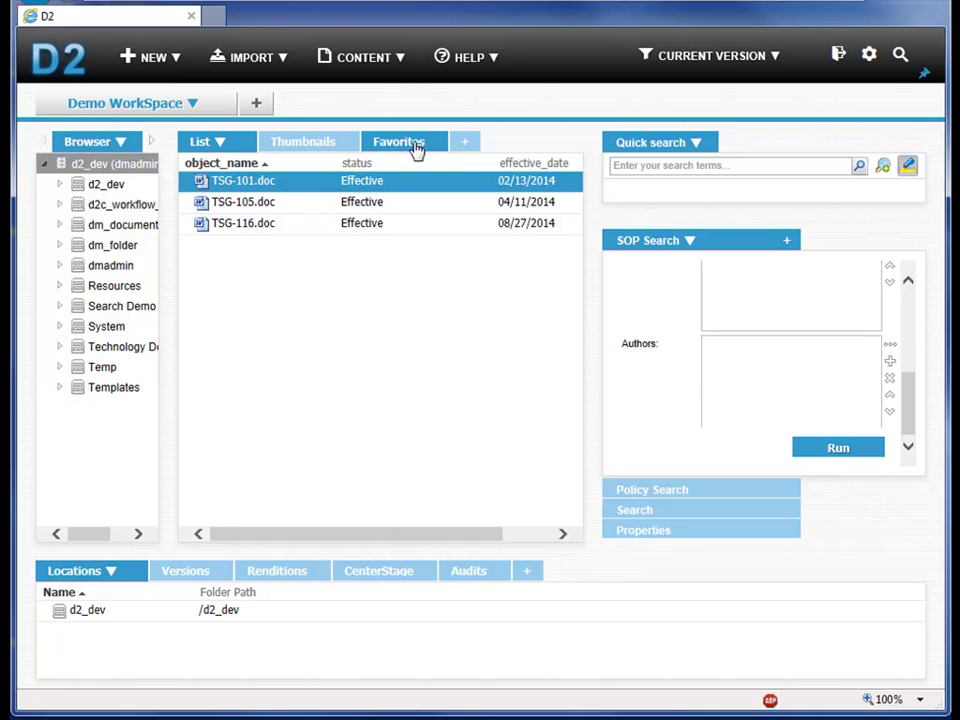
# - Customize the Favorites list's columns, choosing the Document type and removing the Modified column
pyautogui.click(415, 148)
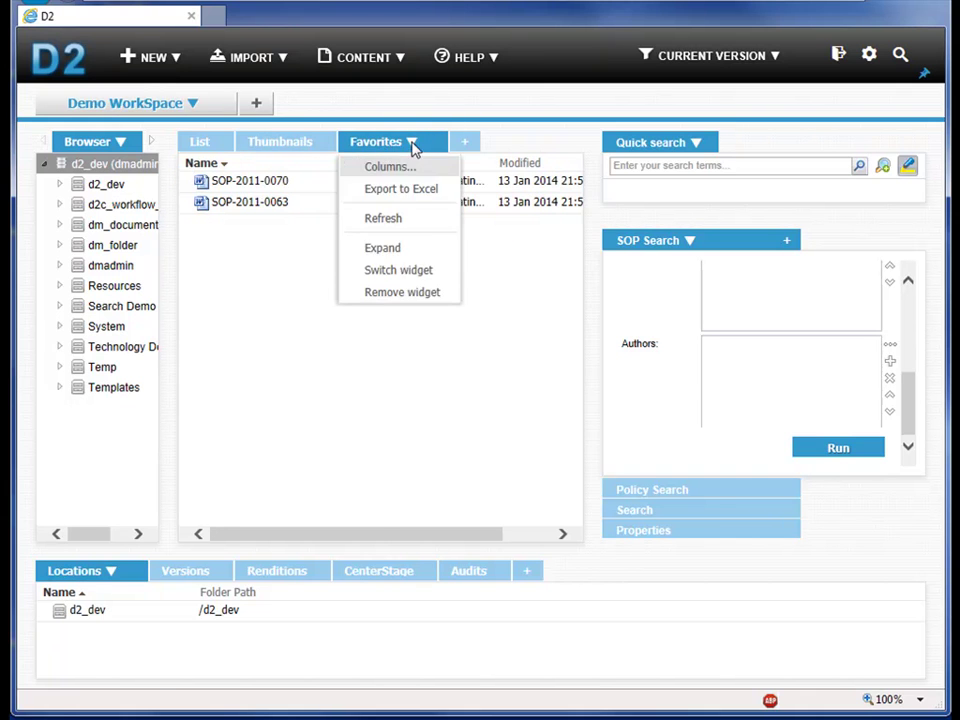
pyautogui.click(310, 358)
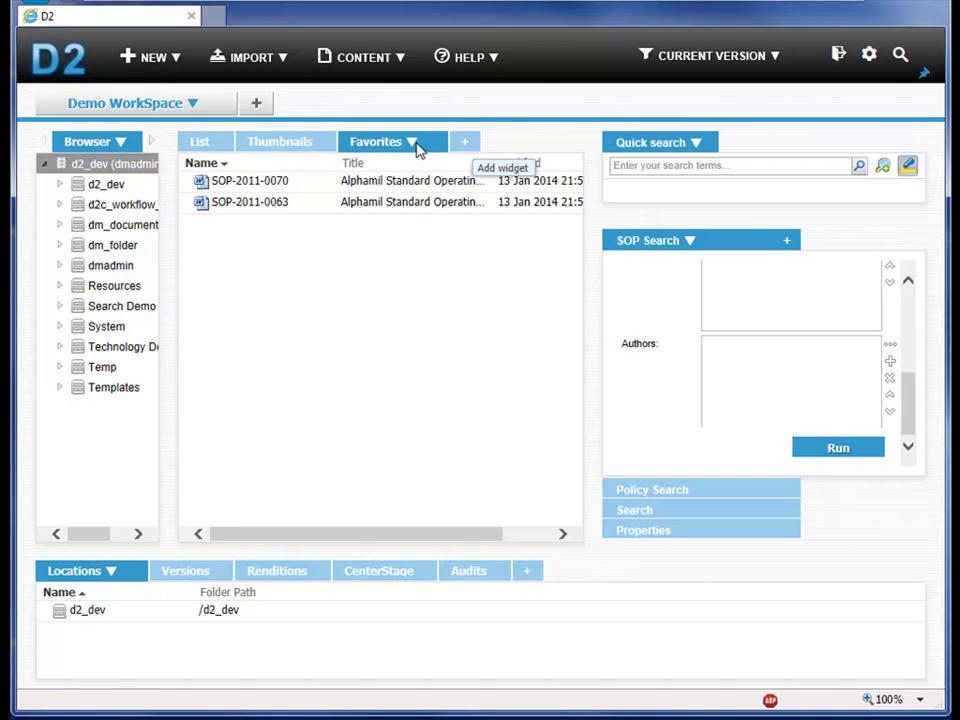
pyautogui.click(412, 143)
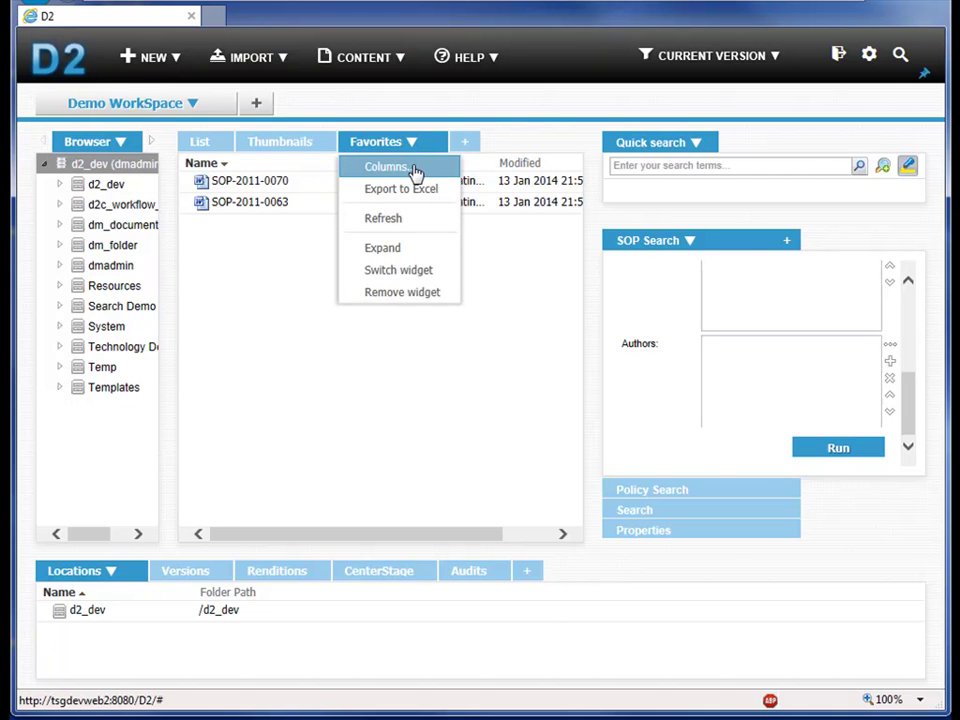
pyautogui.click(414, 168)
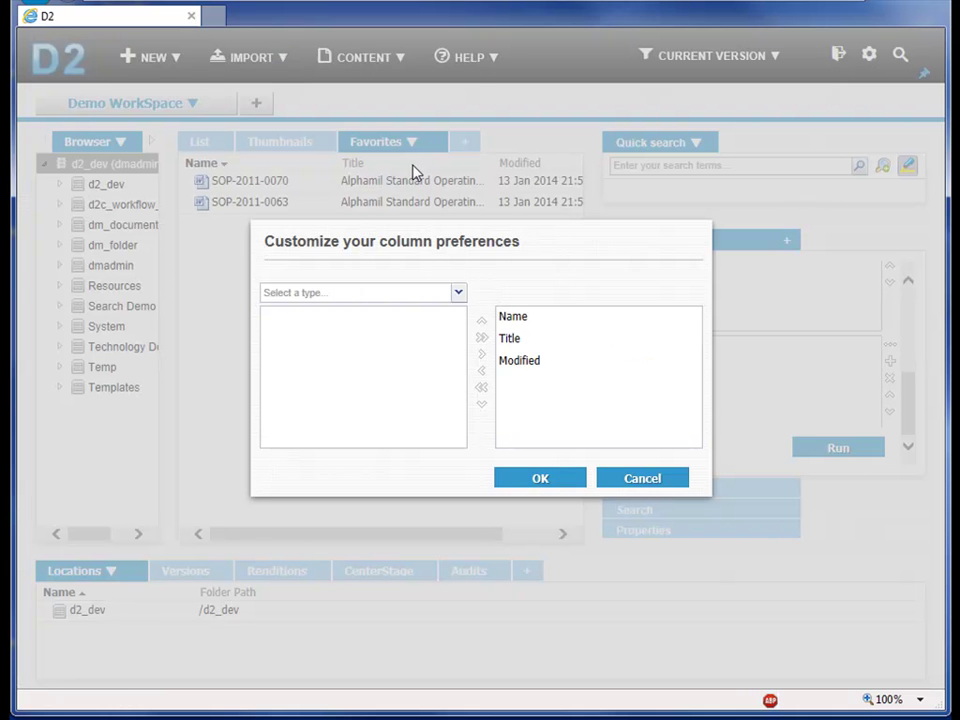
pyautogui.click(364, 294)
pyautogui.click(358, 316)
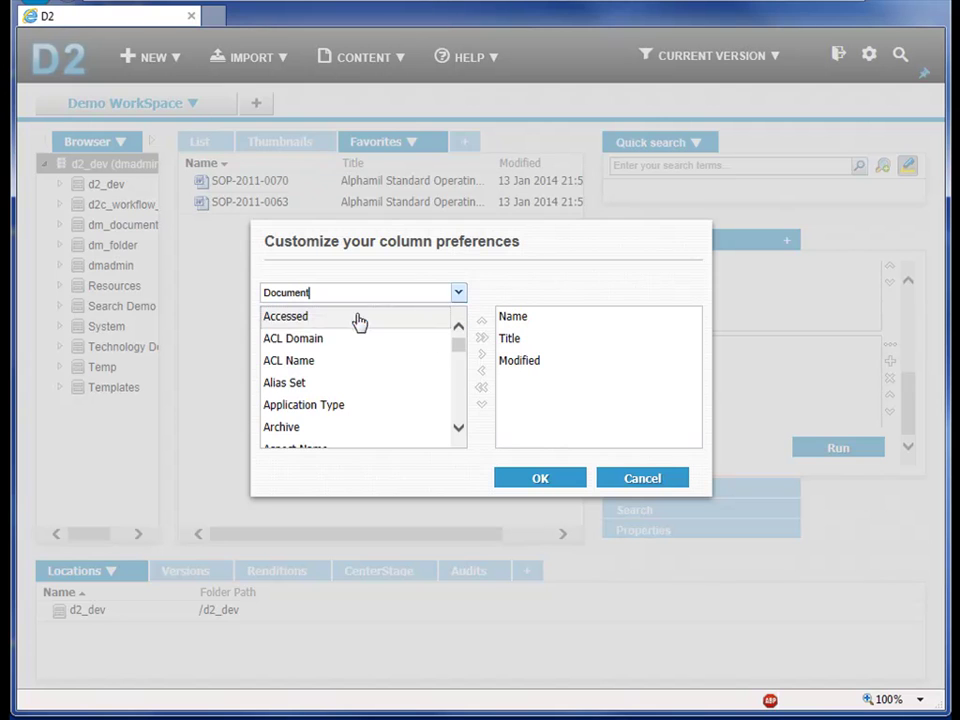
pyautogui.click(514, 362)
pyautogui.click(481, 378)
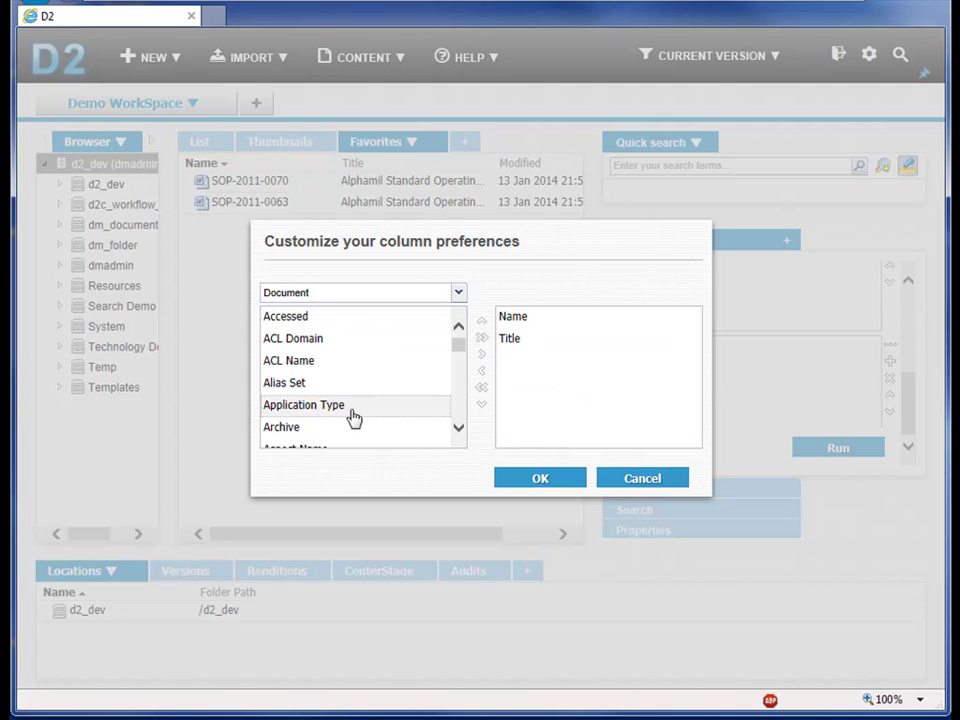
# - Add the Authors column to the Favorites list, apply the column preferences, and check the other Favorites options
pyautogui.click(459, 429)
pyautogui.click(459, 429)
pyautogui.click(459, 429)
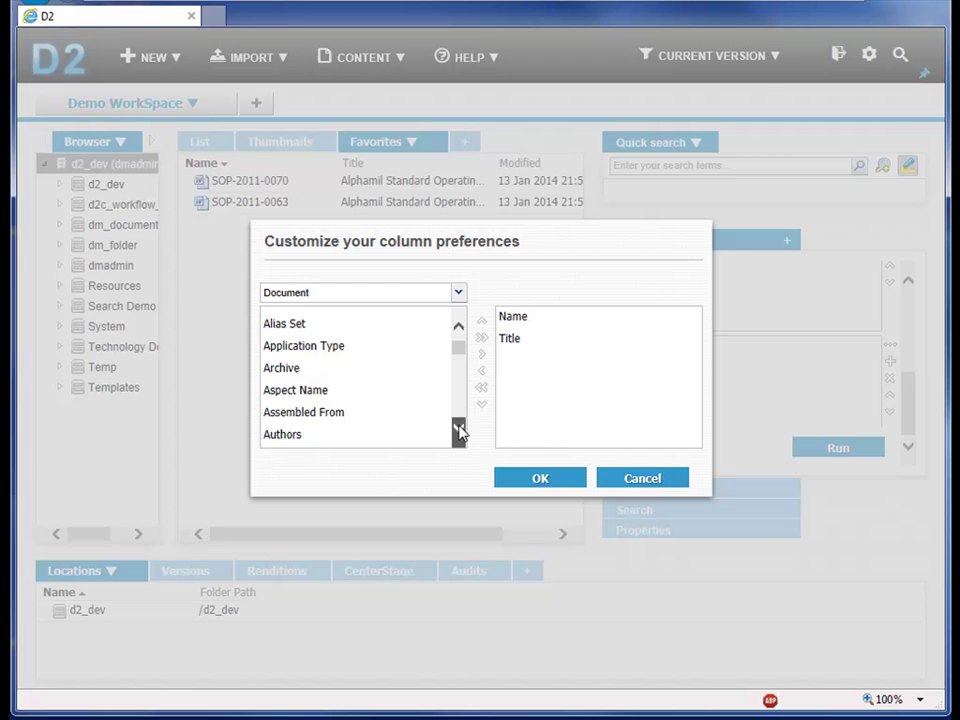
pyautogui.click(458, 429)
pyautogui.click(398, 414)
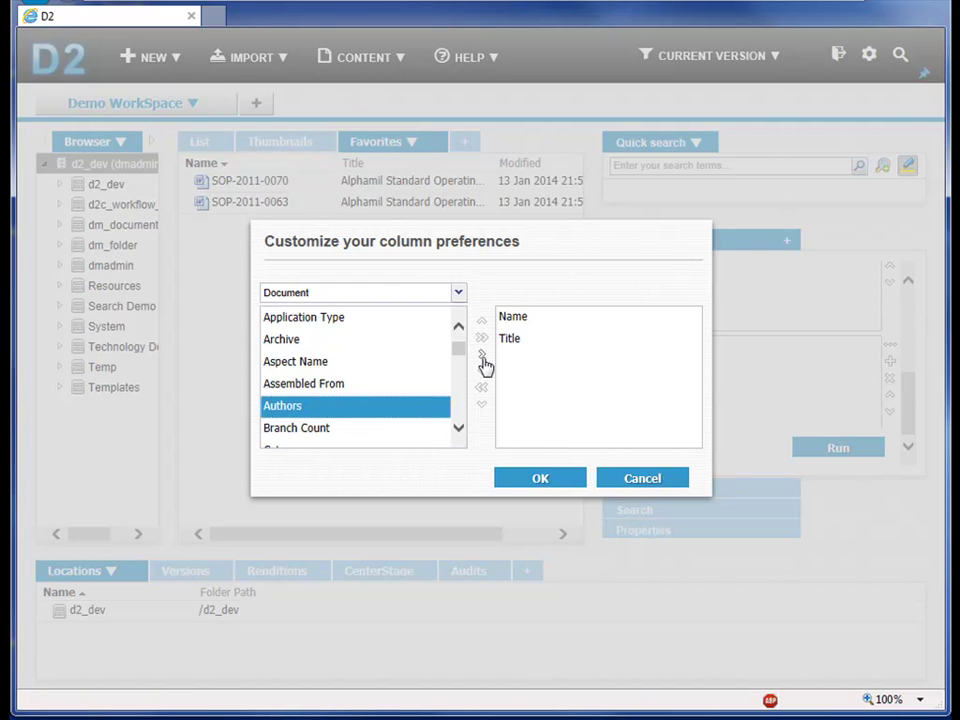
pyautogui.click(482, 354)
pyautogui.click(558, 485)
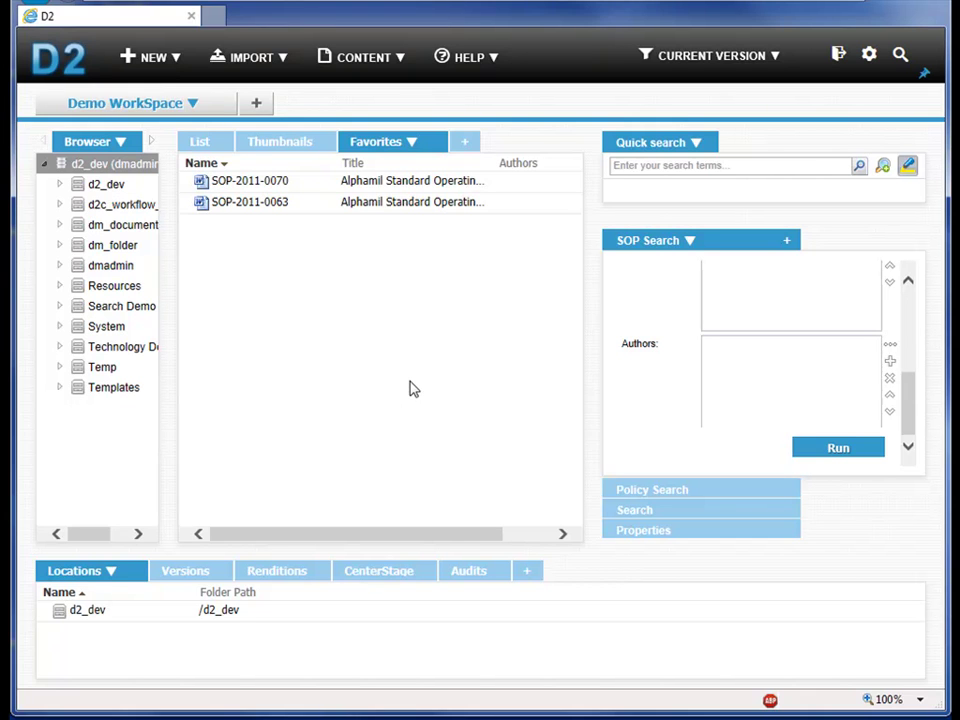
pyautogui.click(411, 143)
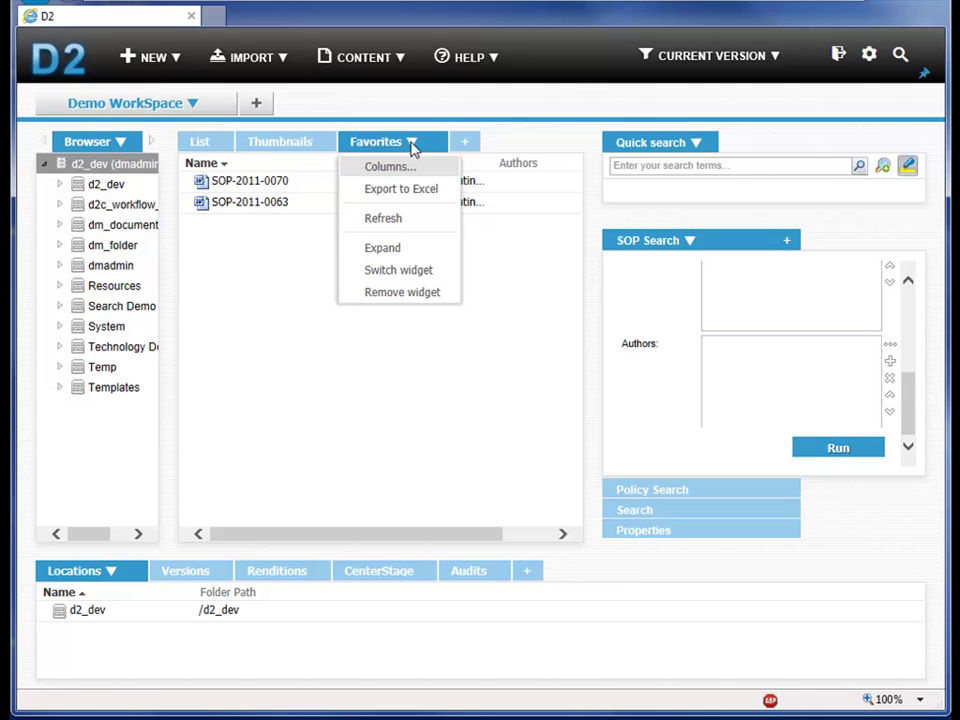
pyautogui.click(436, 204)
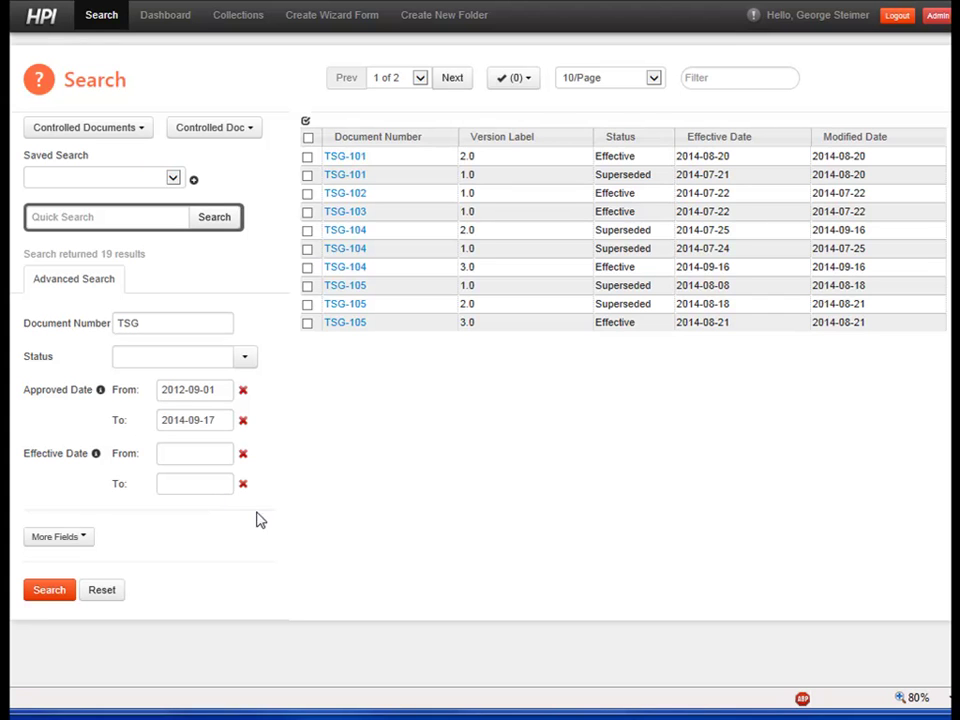
# - Refine the HPI search for TSG document numbers to the status Effective
pyautogui.click(244, 358)
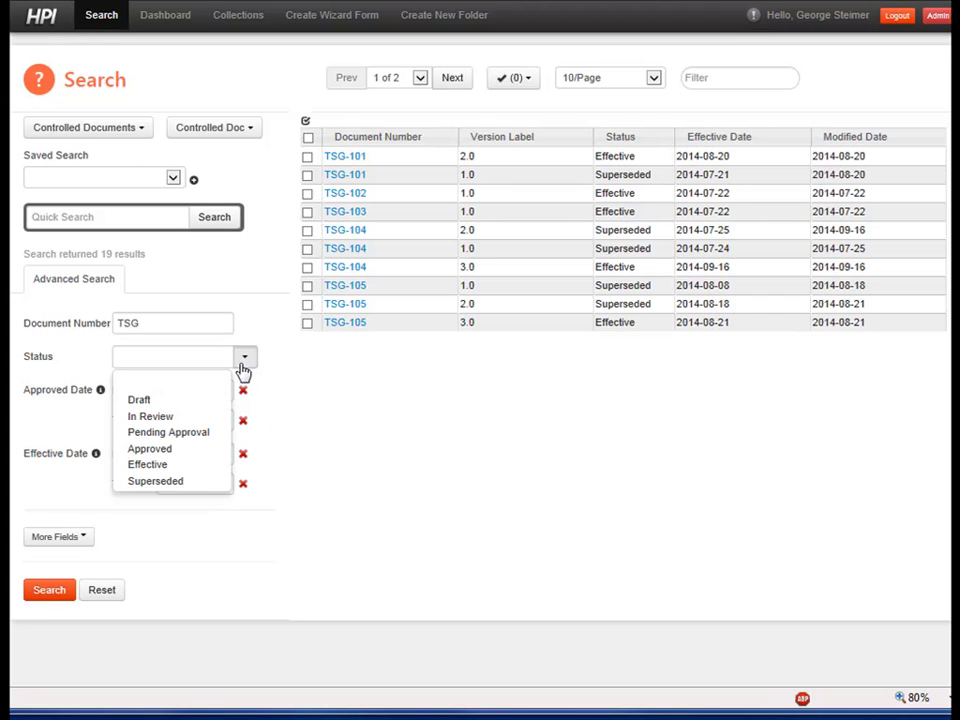
pyautogui.click(157, 468)
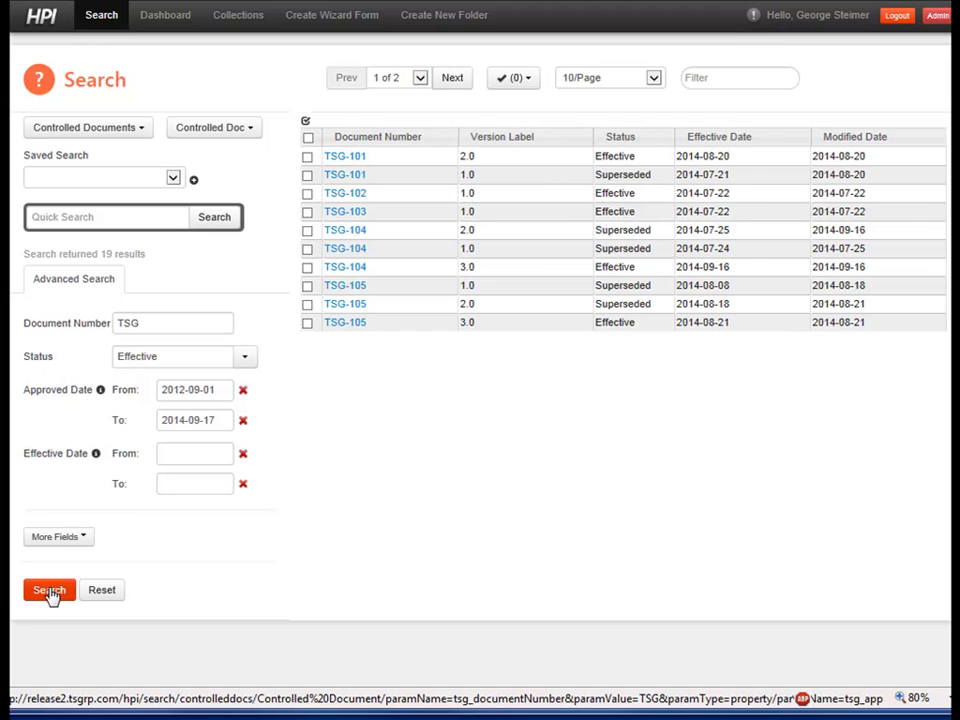
pyautogui.click(50, 593)
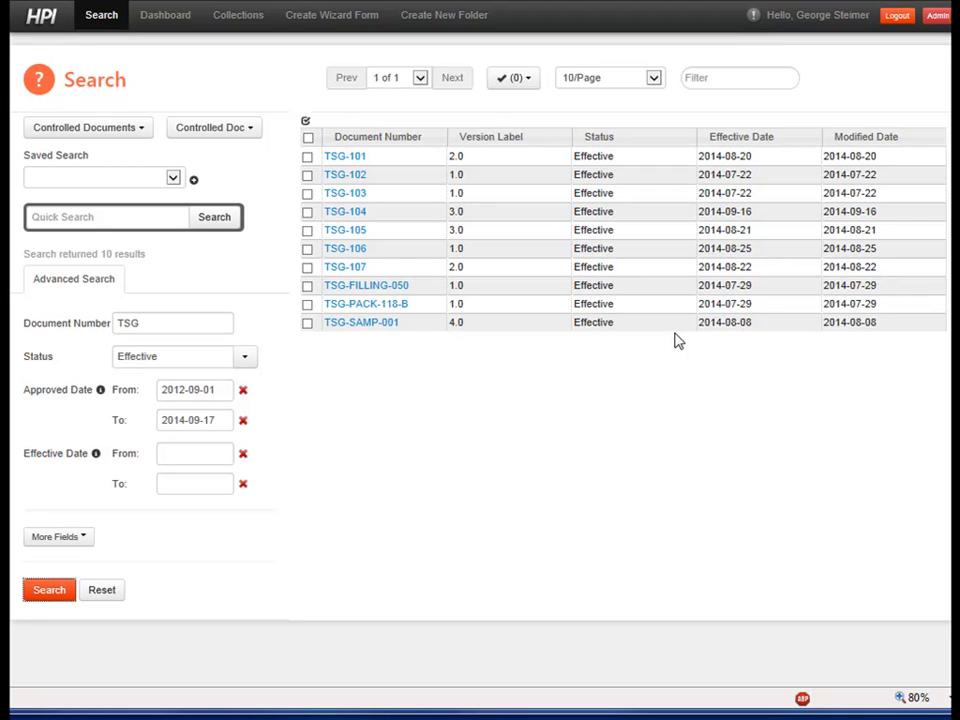
# - Move the Version Label column behind Status and sort the results by version label in descending order
pyautogui.moveTo(493, 139); pyautogui.dragTo(660, 150)
pyautogui.moveTo(756, 141); pyautogui.dragTo(591, 146)
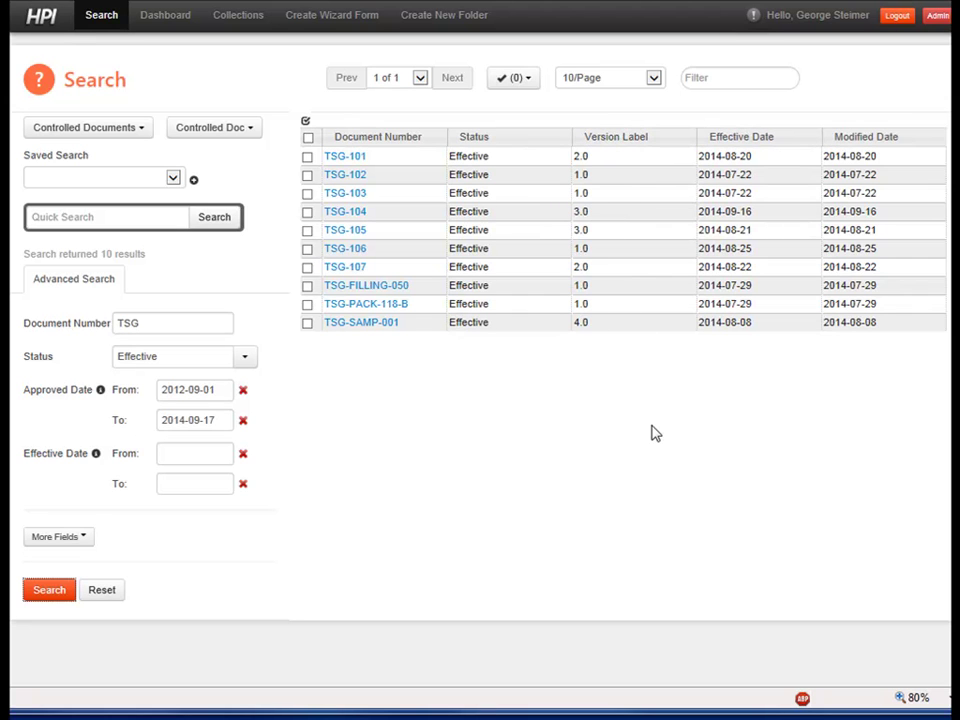
pyautogui.click(631, 145)
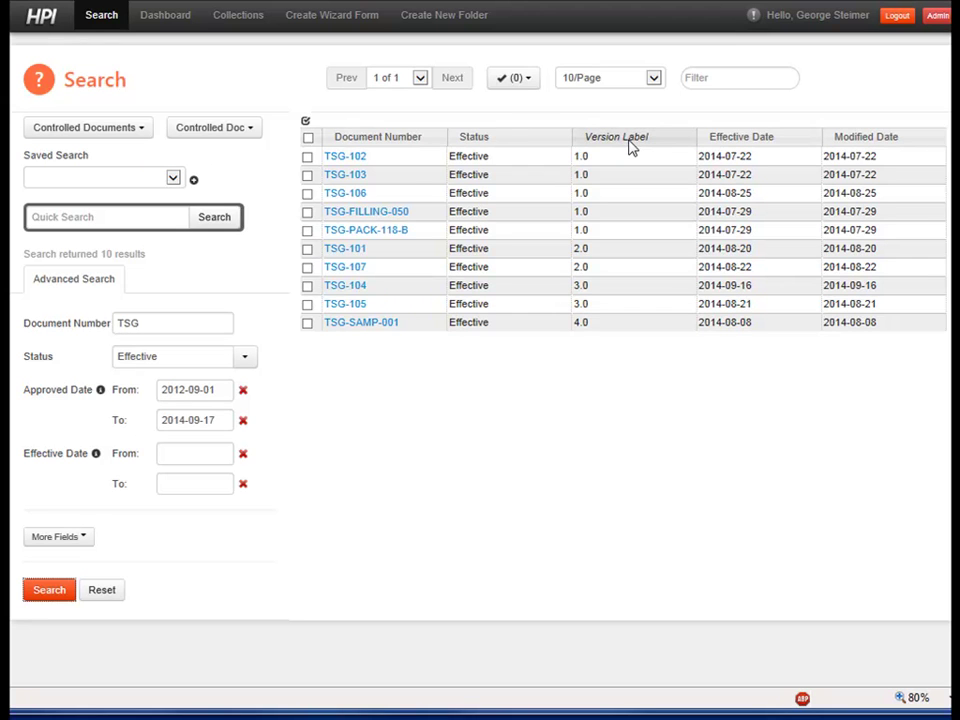
pyautogui.click(631, 146)
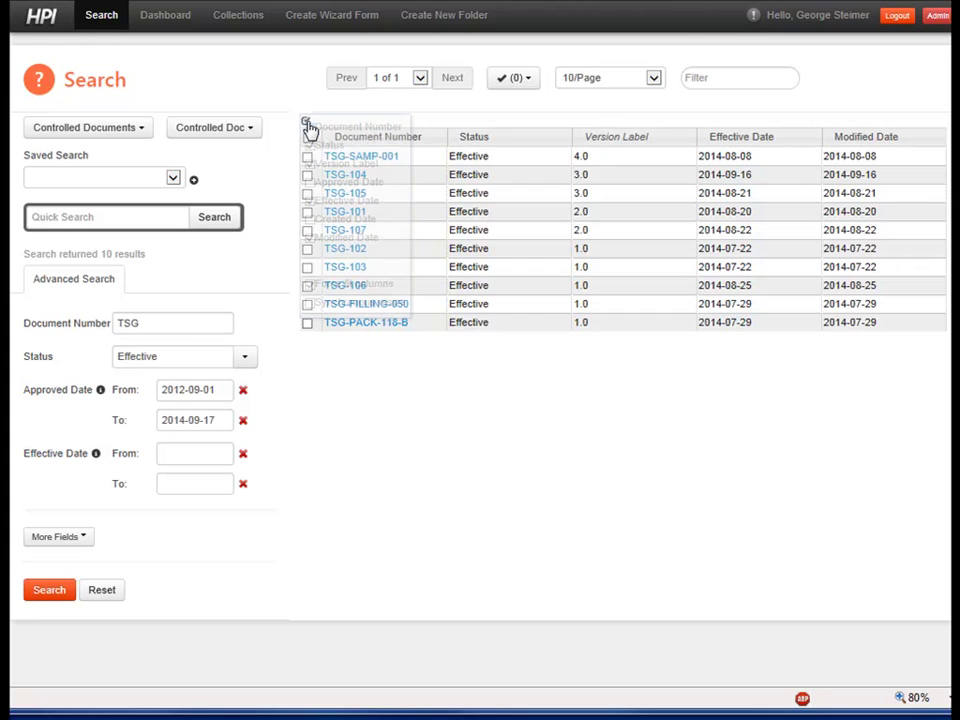
# - Show the Approved Date column and hide the Modified Date column in the search results
pyautogui.click(307, 122)
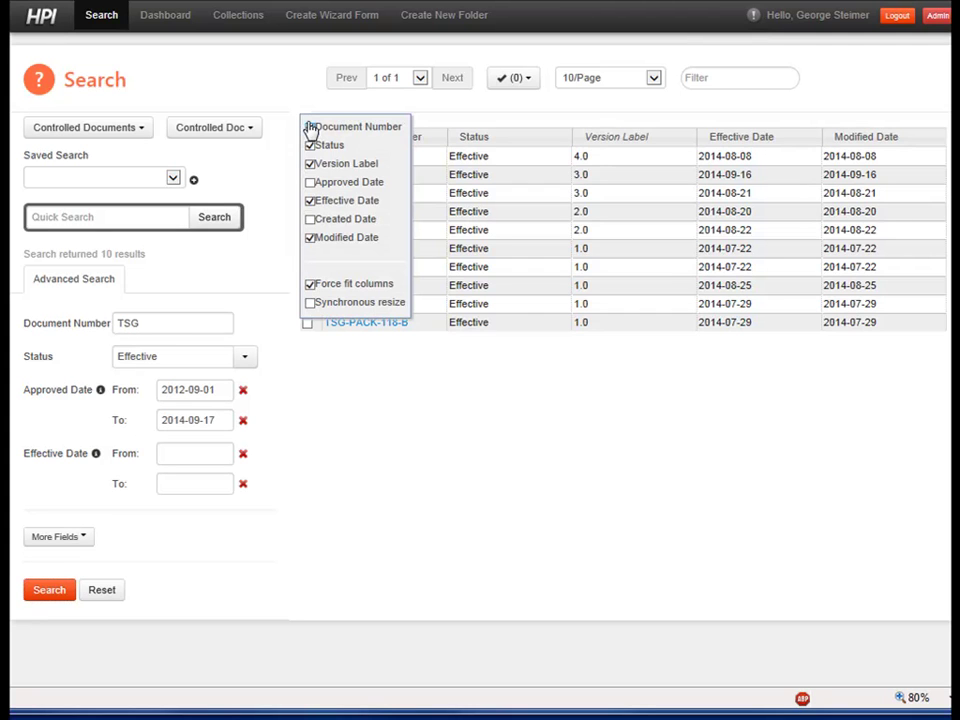
pyautogui.click(333, 190)
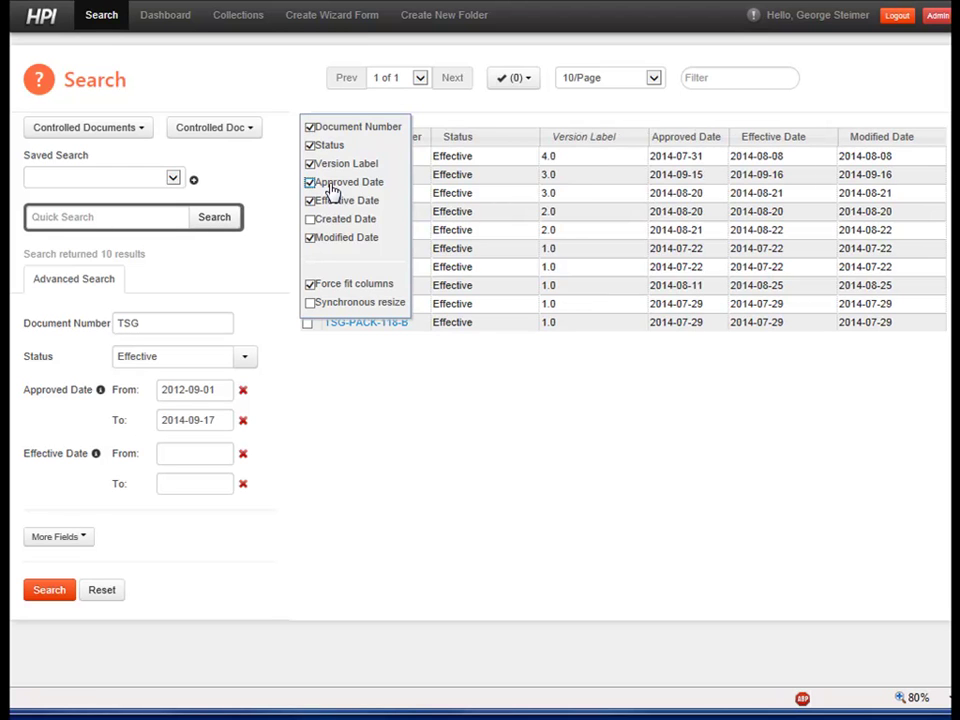
pyautogui.click(354, 242)
pyautogui.click(556, 391)
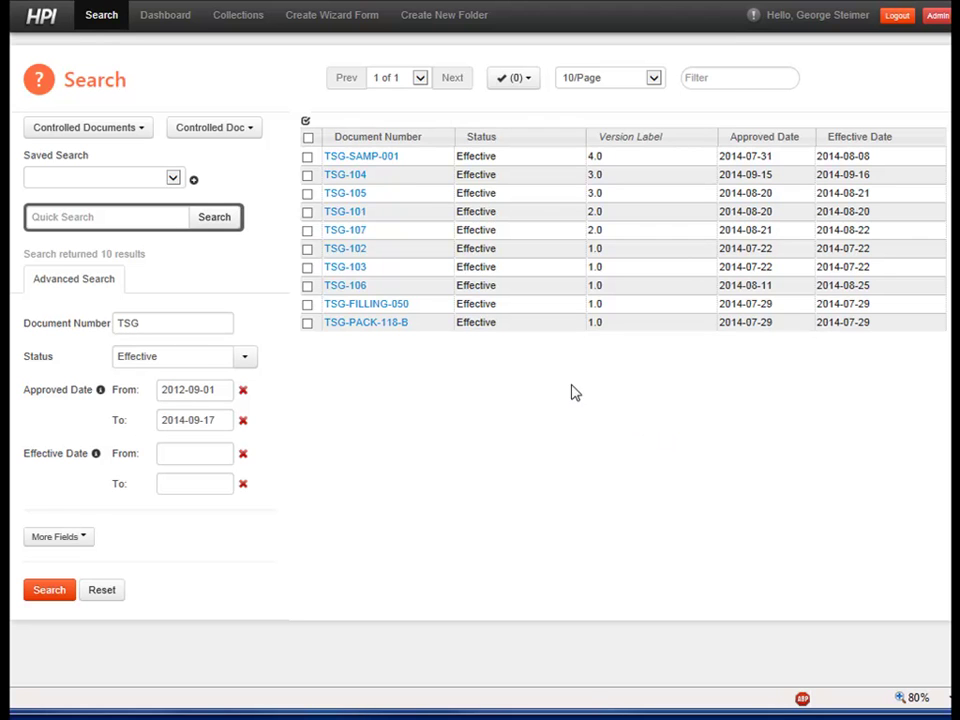
# - Select all search results, examine the actions available for them, and clear the selection
pyautogui.click(309, 139)
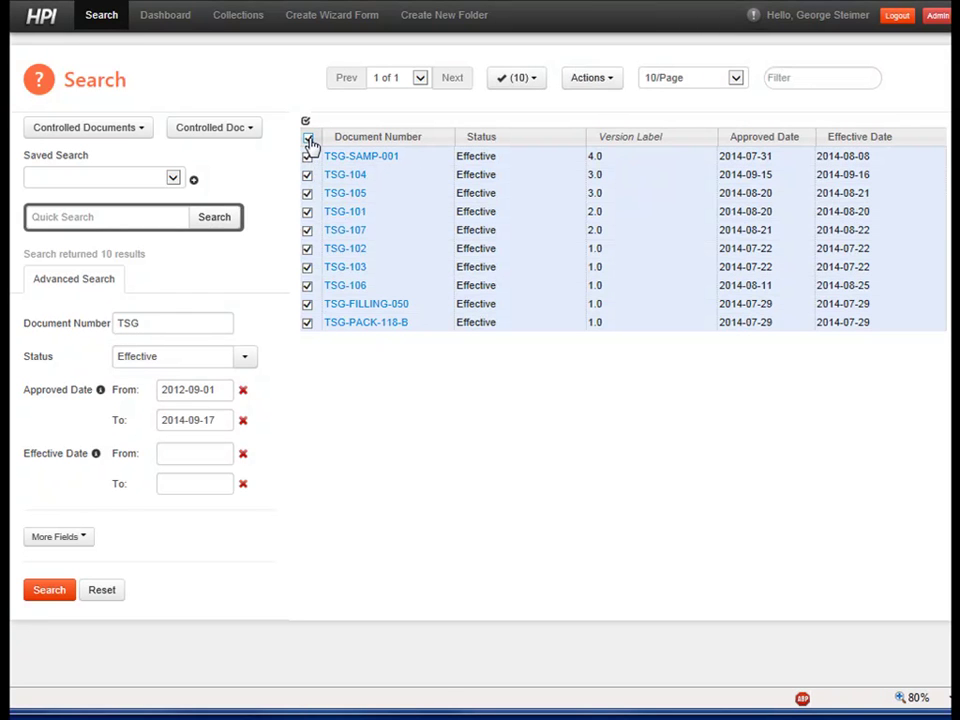
pyautogui.click(605, 80)
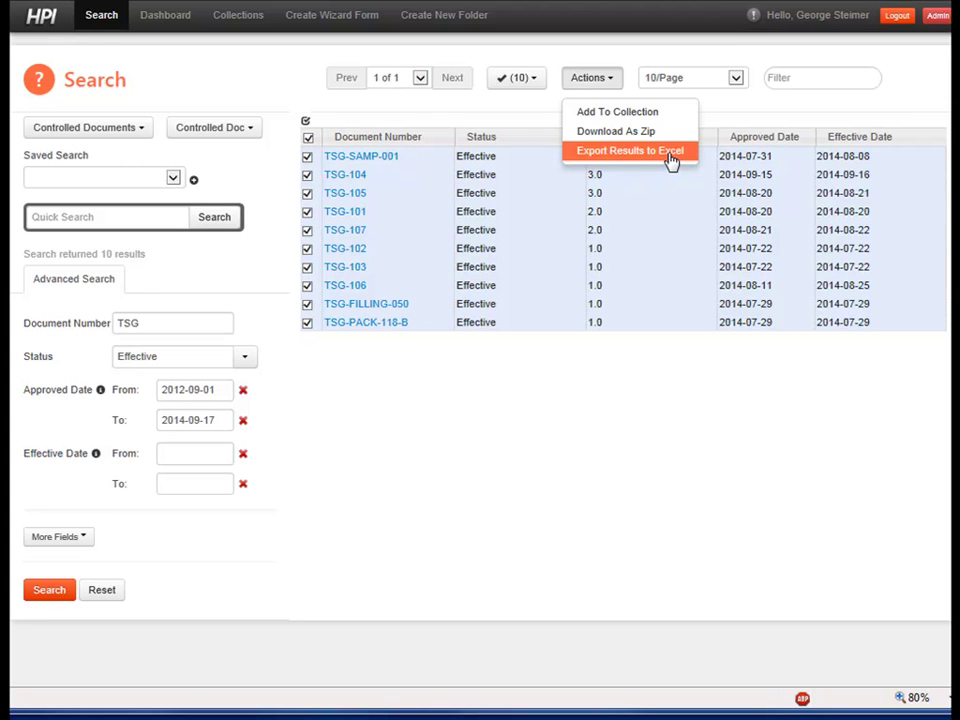
pyautogui.click(737, 110)
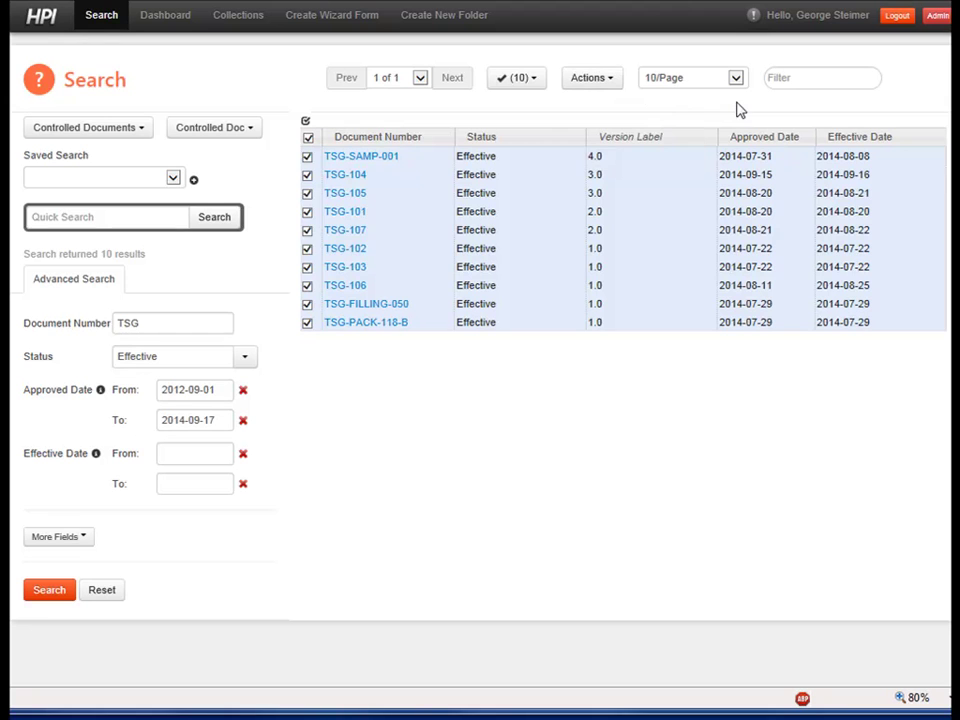
pyautogui.click(309, 137)
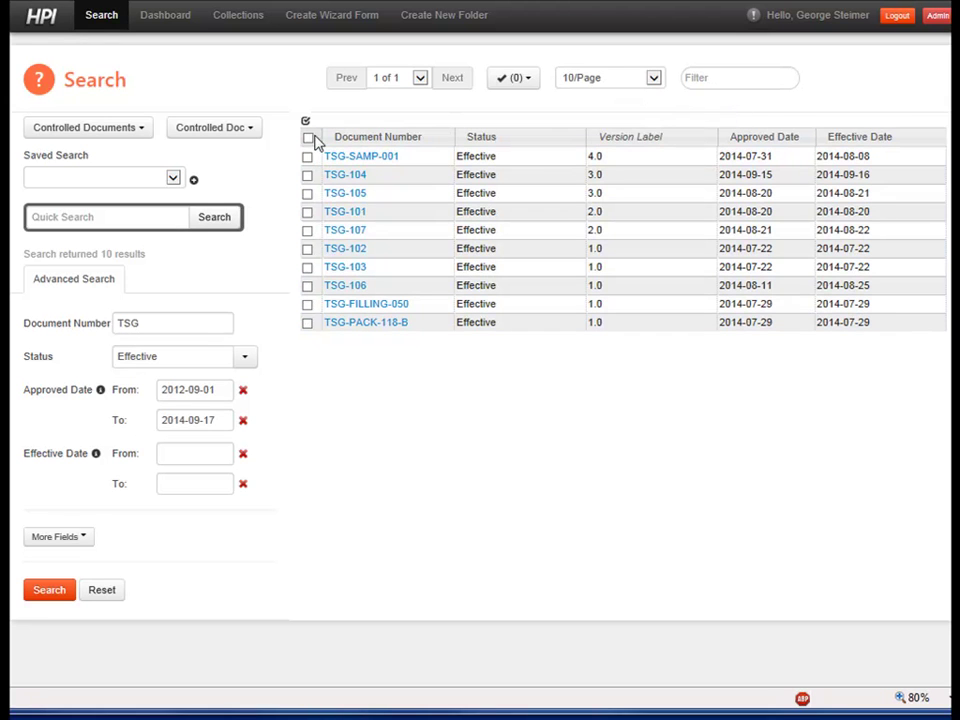
# - Filter the search results by SAMP and clear the filter again
pyautogui.click(739, 77)
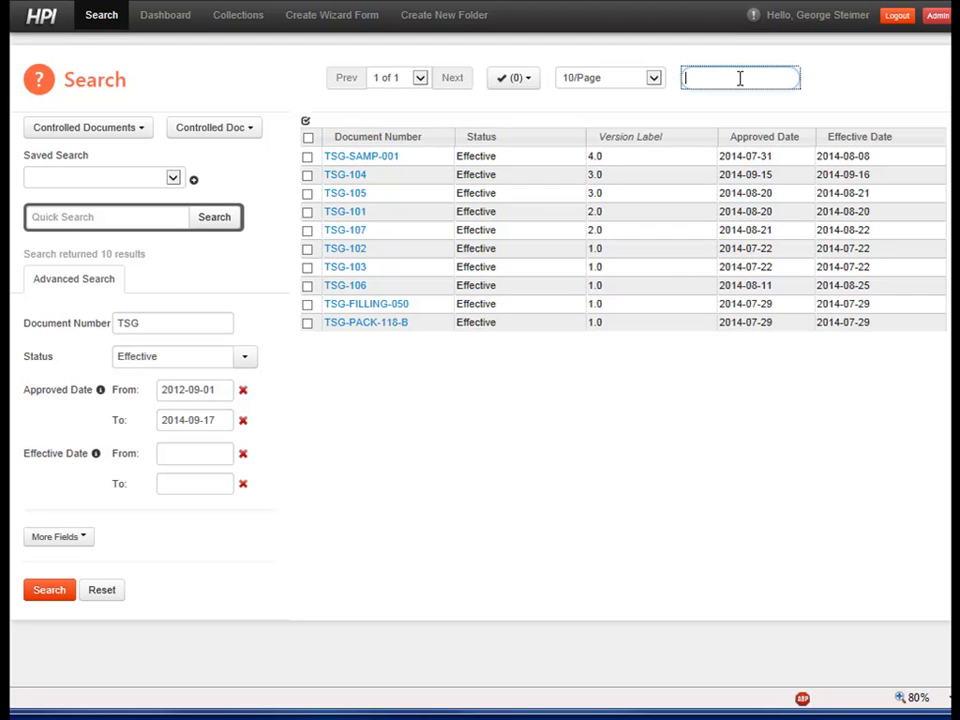
pyautogui.write('SAMP')
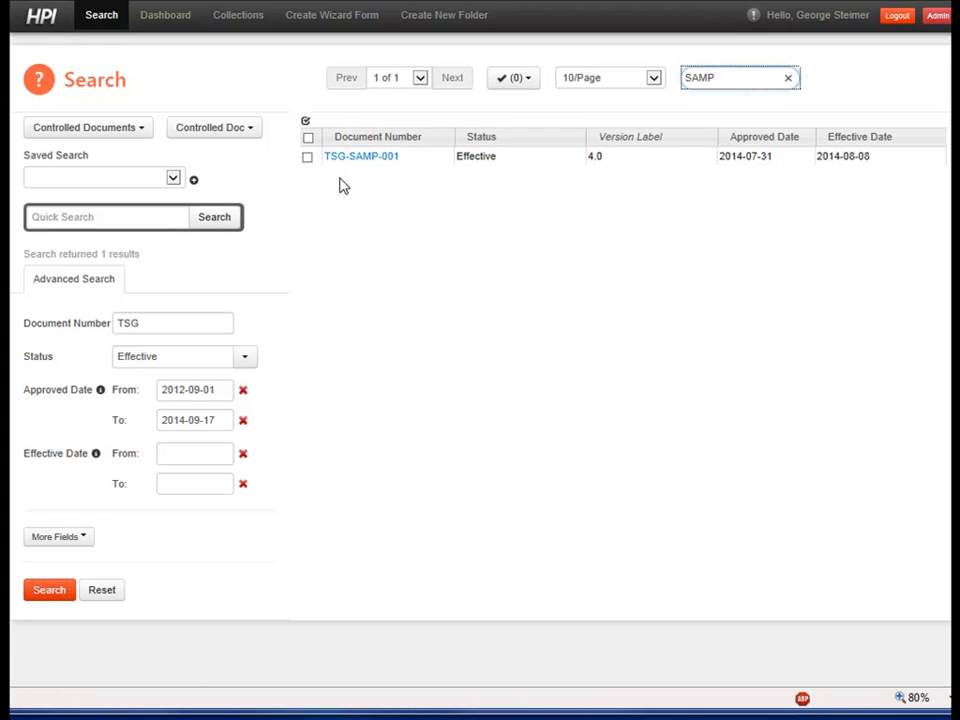
pyautogui.click(788, 77)
# - Rerun the search and load the saved search TSG Effective Docs
pyautogui.click(62, 598)
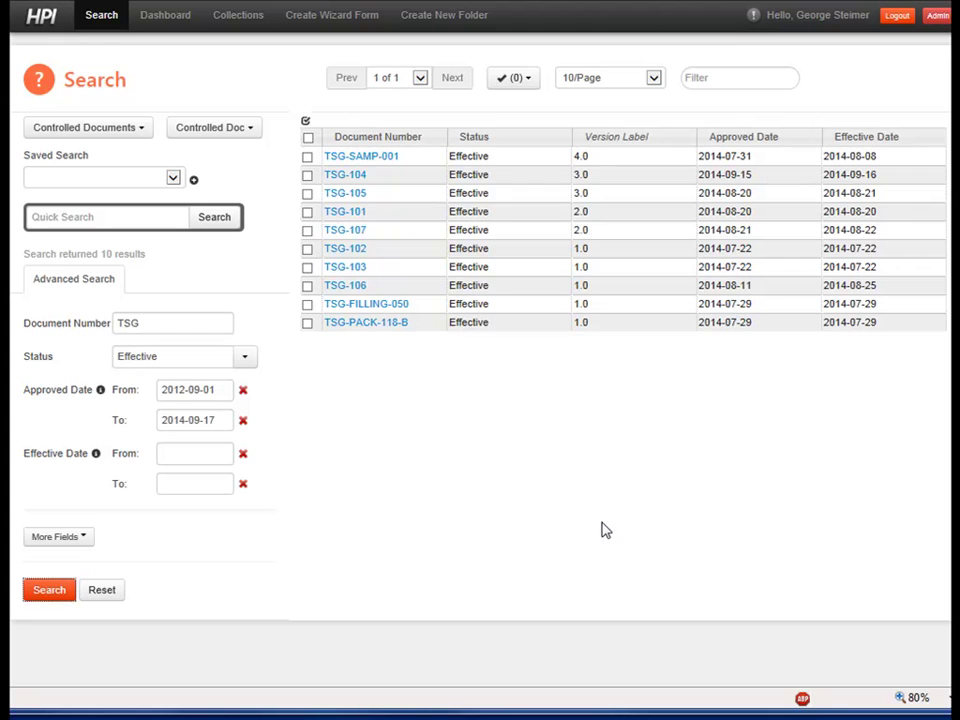
pyautogui.click(172, 180)
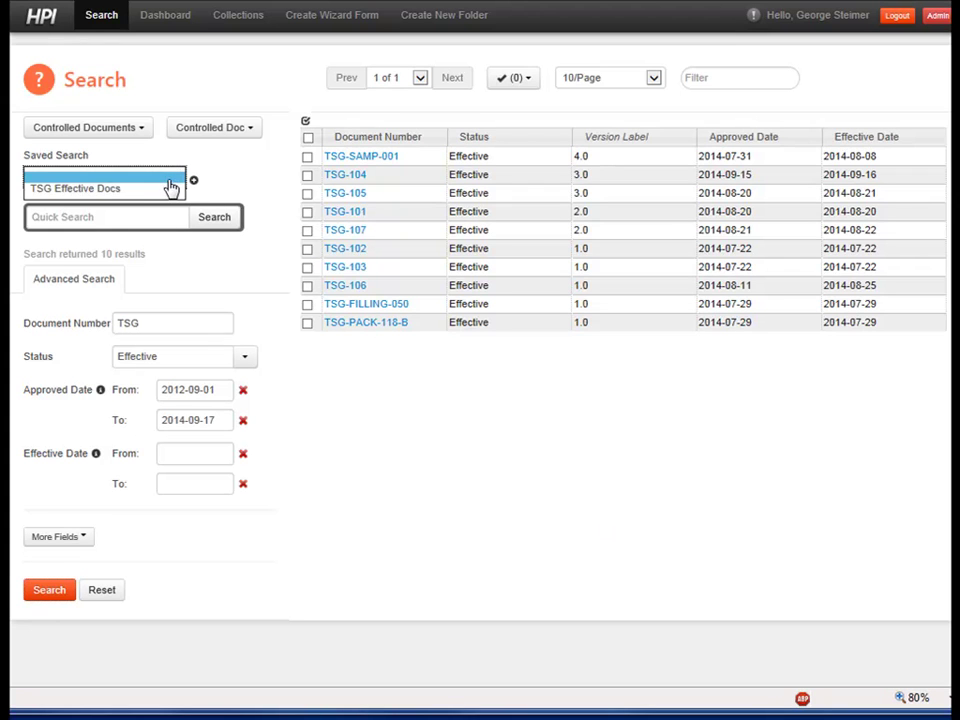
pyautogui.click(104, 190)
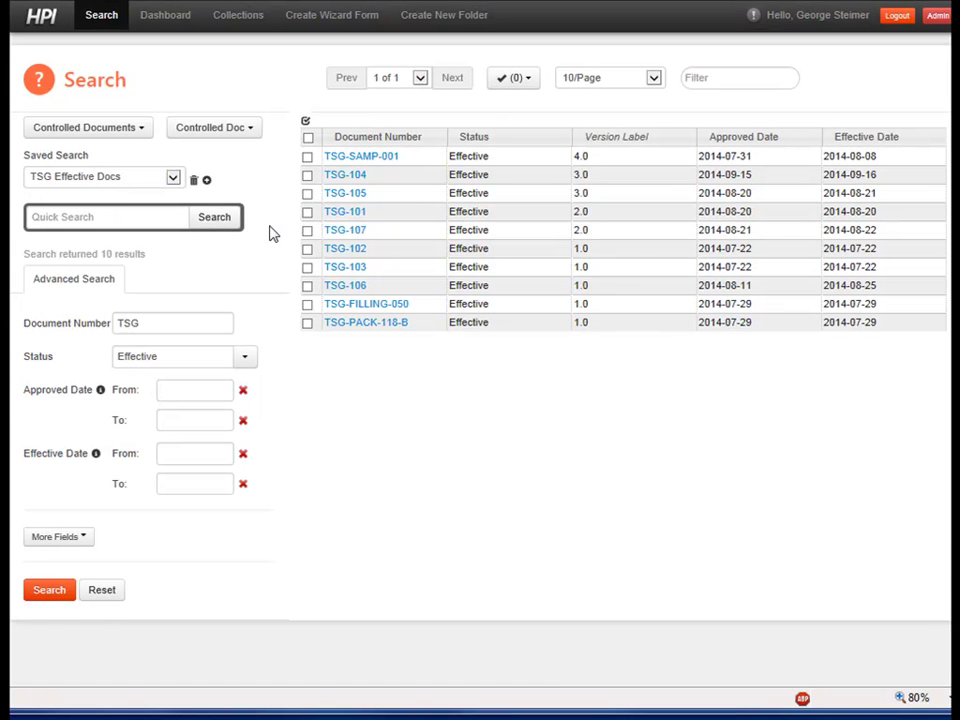
# - Select TSG-102 and try to add it to the existing Controlled Docs collection
pyautogui.click(308, 213)
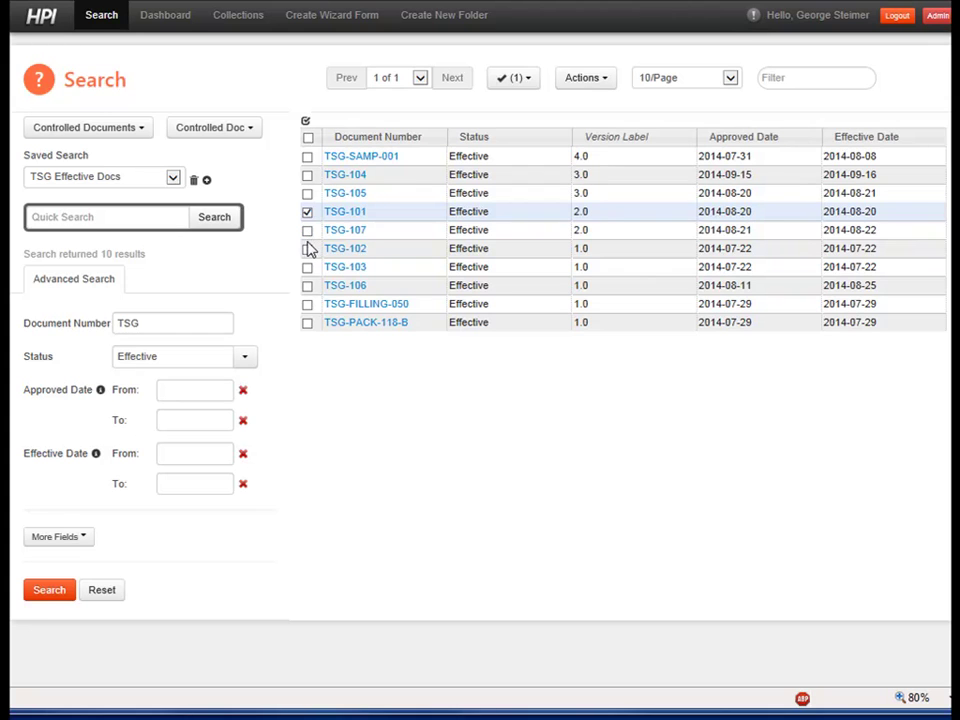
pyautogui.click(307, 248)
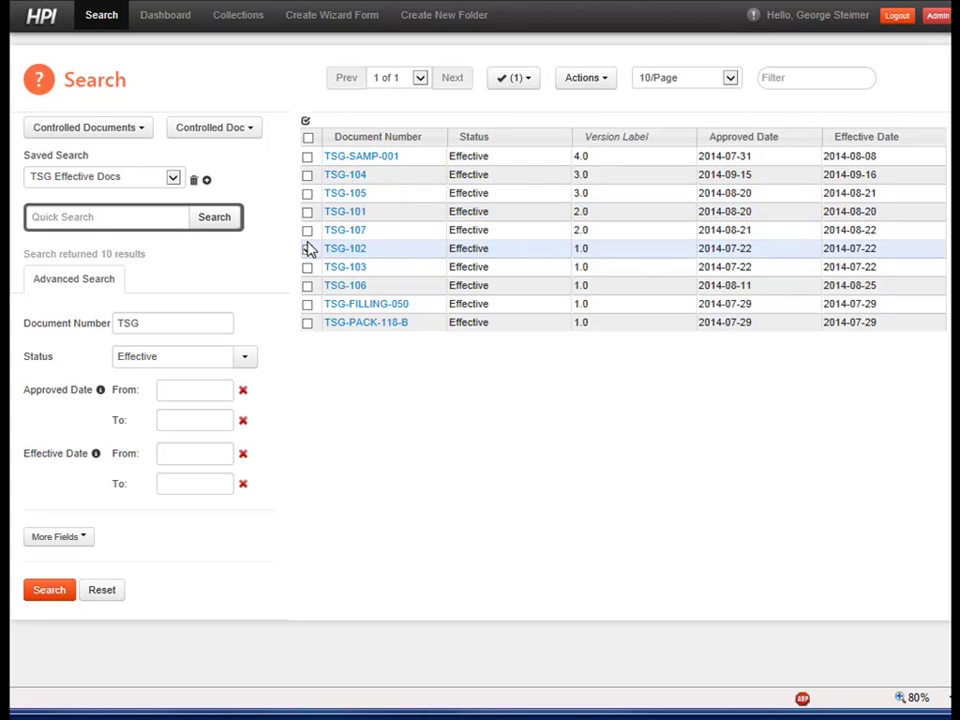
pyautogui.click(604, 80)
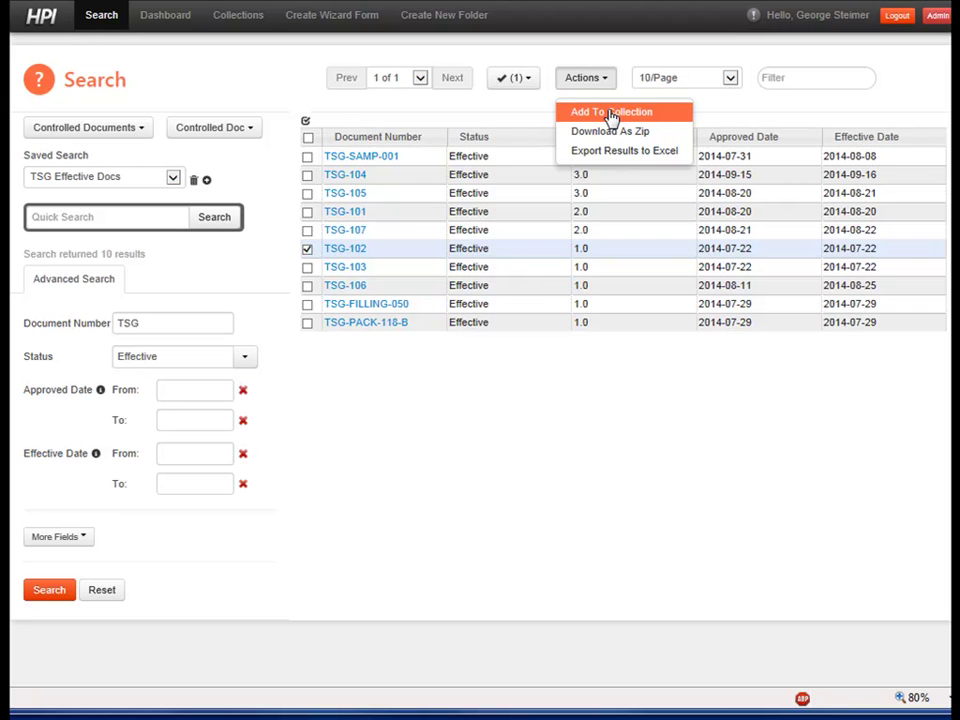
pyautogui.click(611, 112)
pyautogui.click(400, 215)
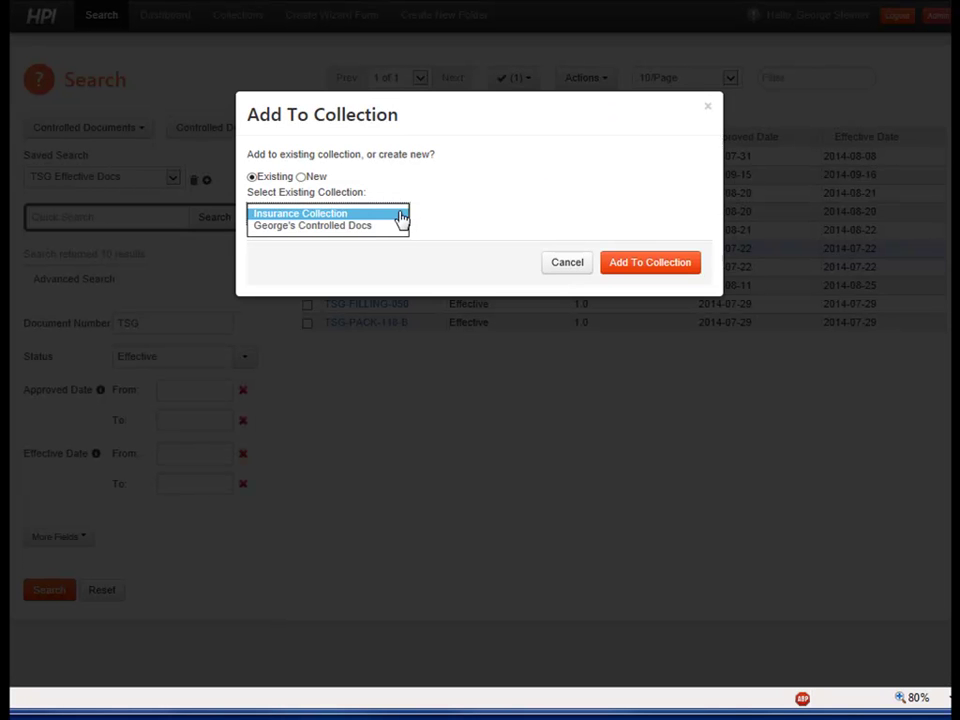
pyautogui.click(378, 226)
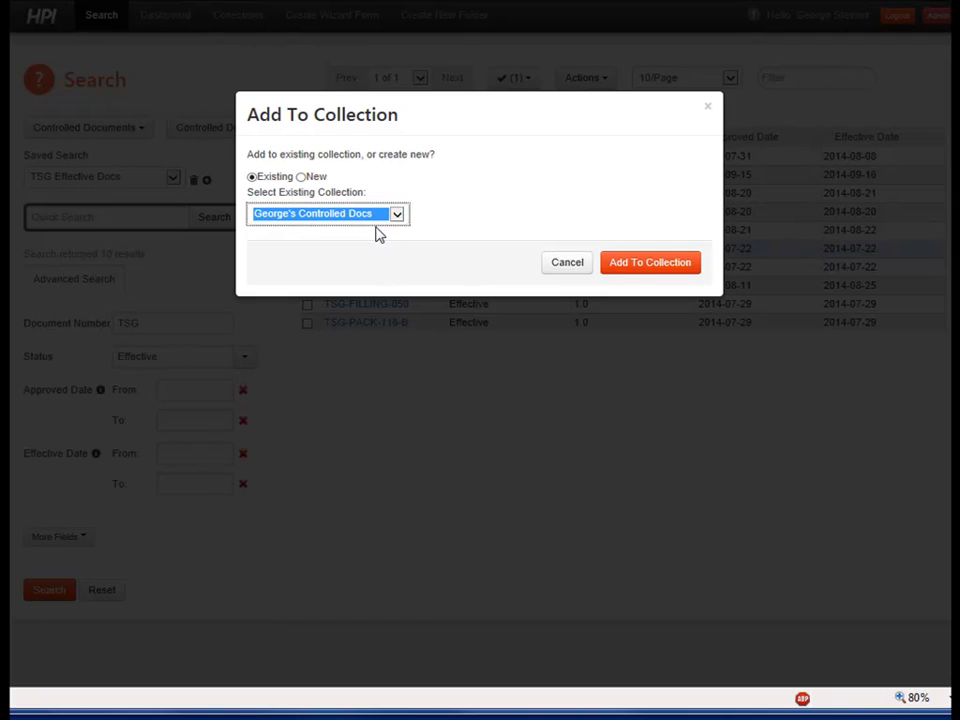
pyautogui.click(631, 264)
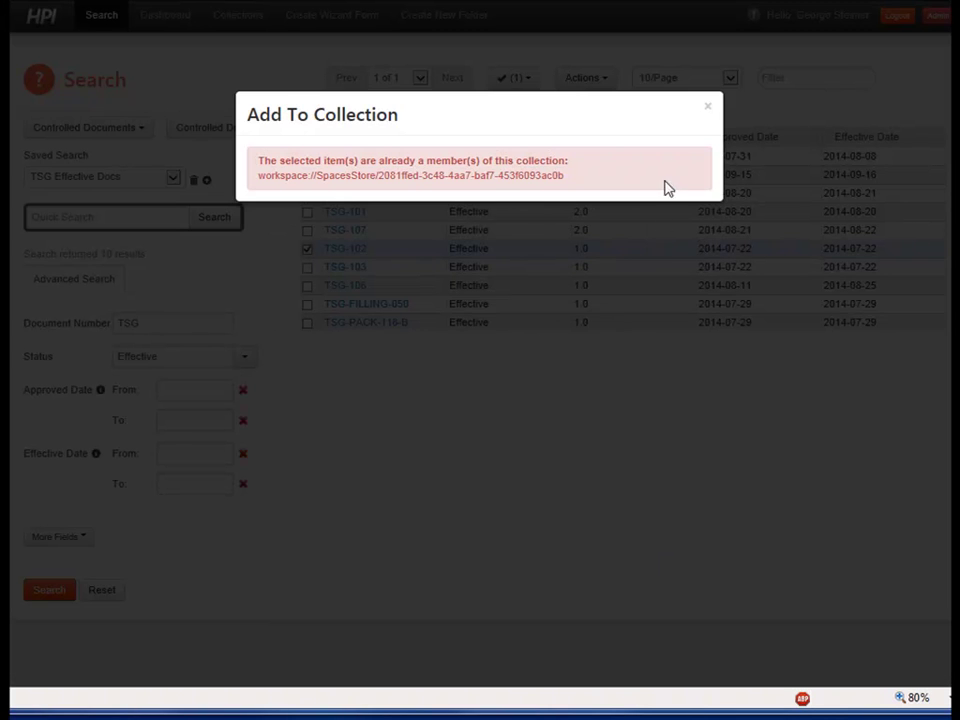
pyautogui.click(707, 106)
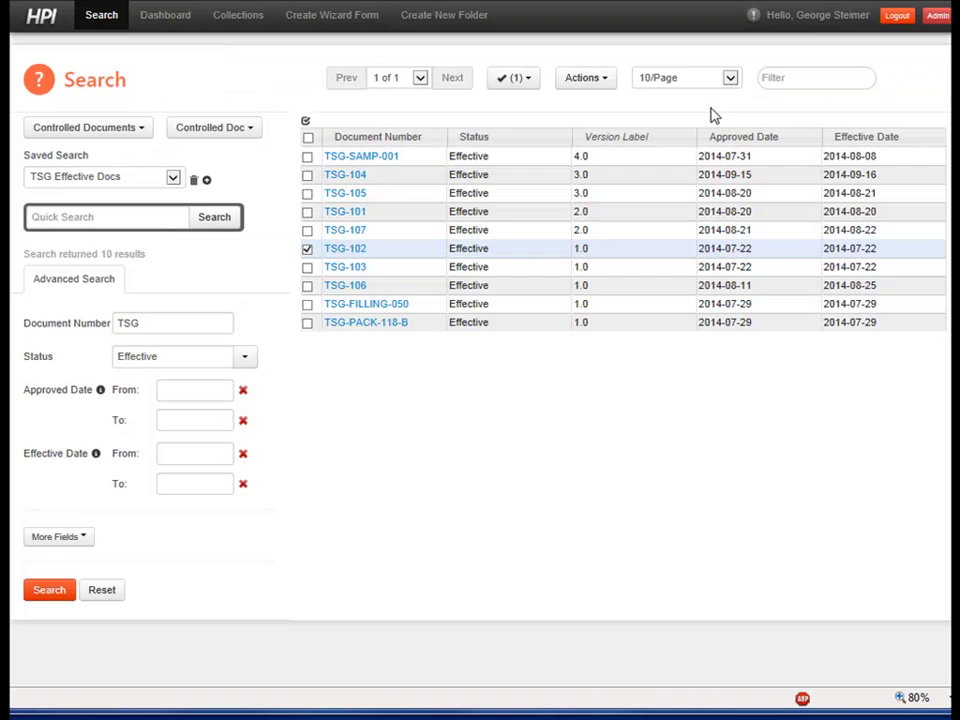
# - Open the Controlled Docs collection under My Collections to view its documents
pyautogui.click(238, 18)
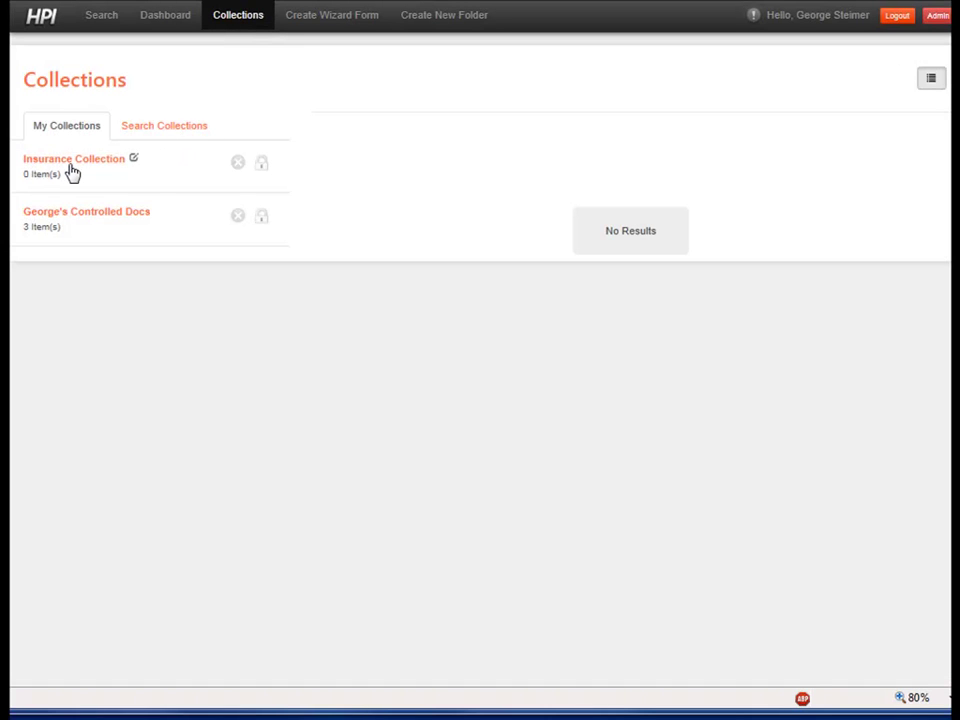
pyautogui.click(88, 220)
pyautogui.click(86, 226)
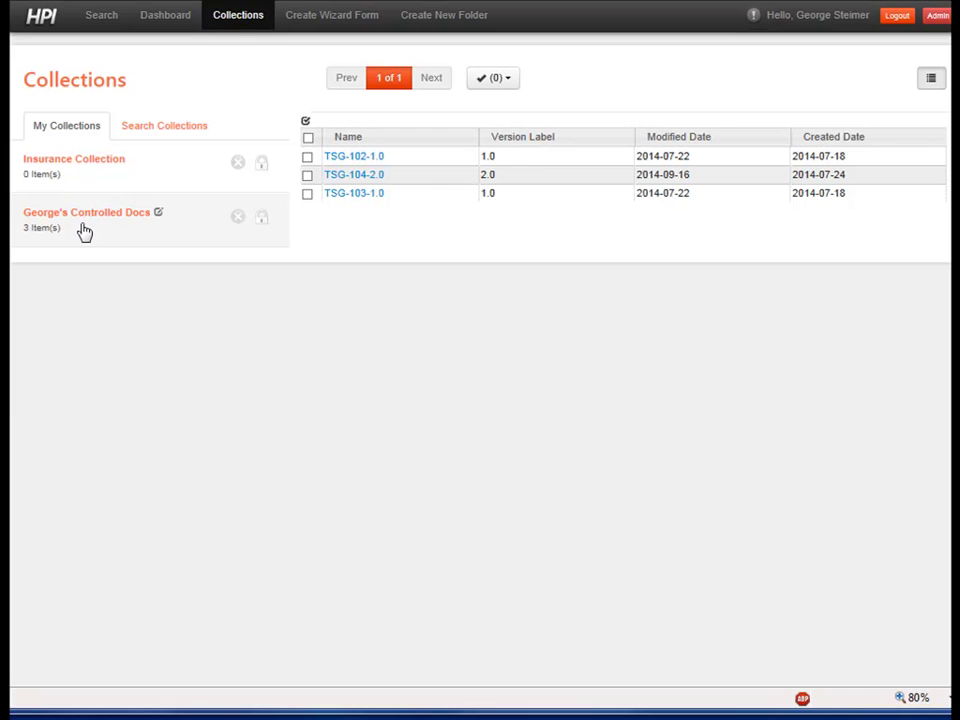